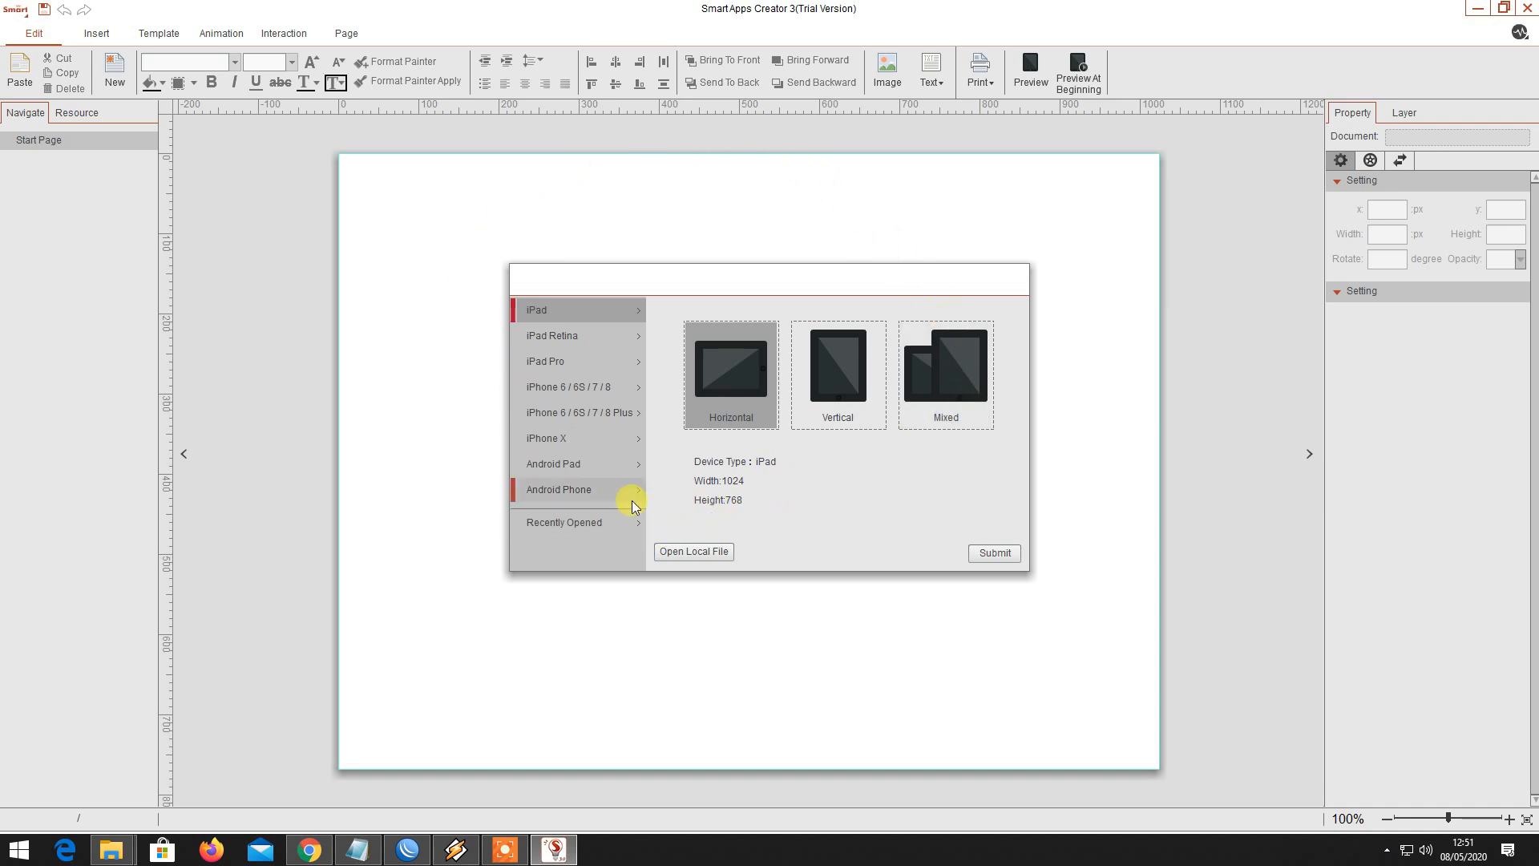
# - Create a vertical Android Phone project with a width of 720 and a height of 1280
pyautogui.click(574, 497)
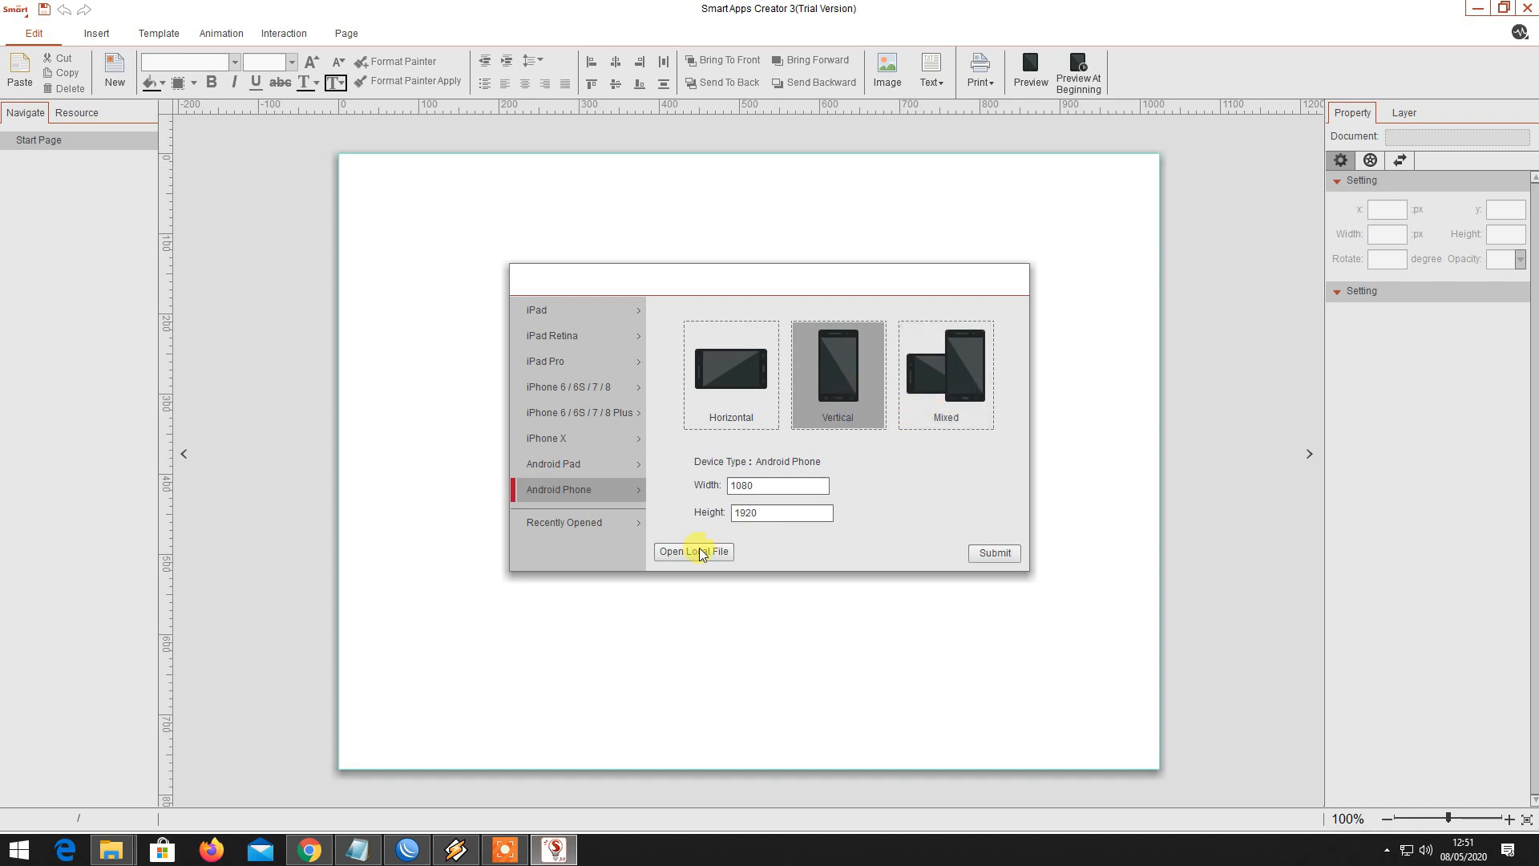
pyautogui.click(506, 854)
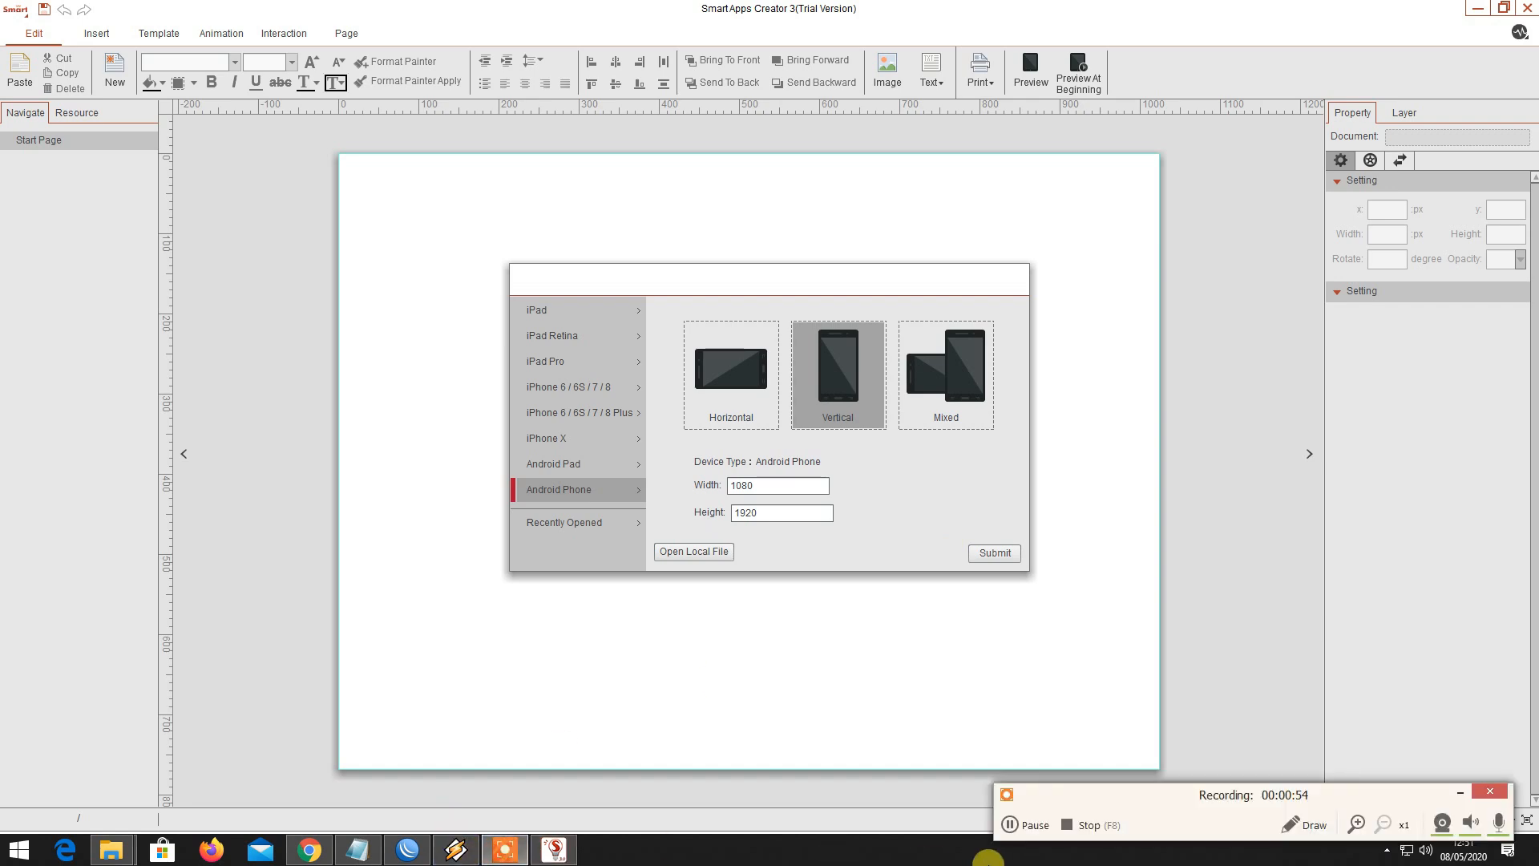
pyautogui.click(1360, 821)
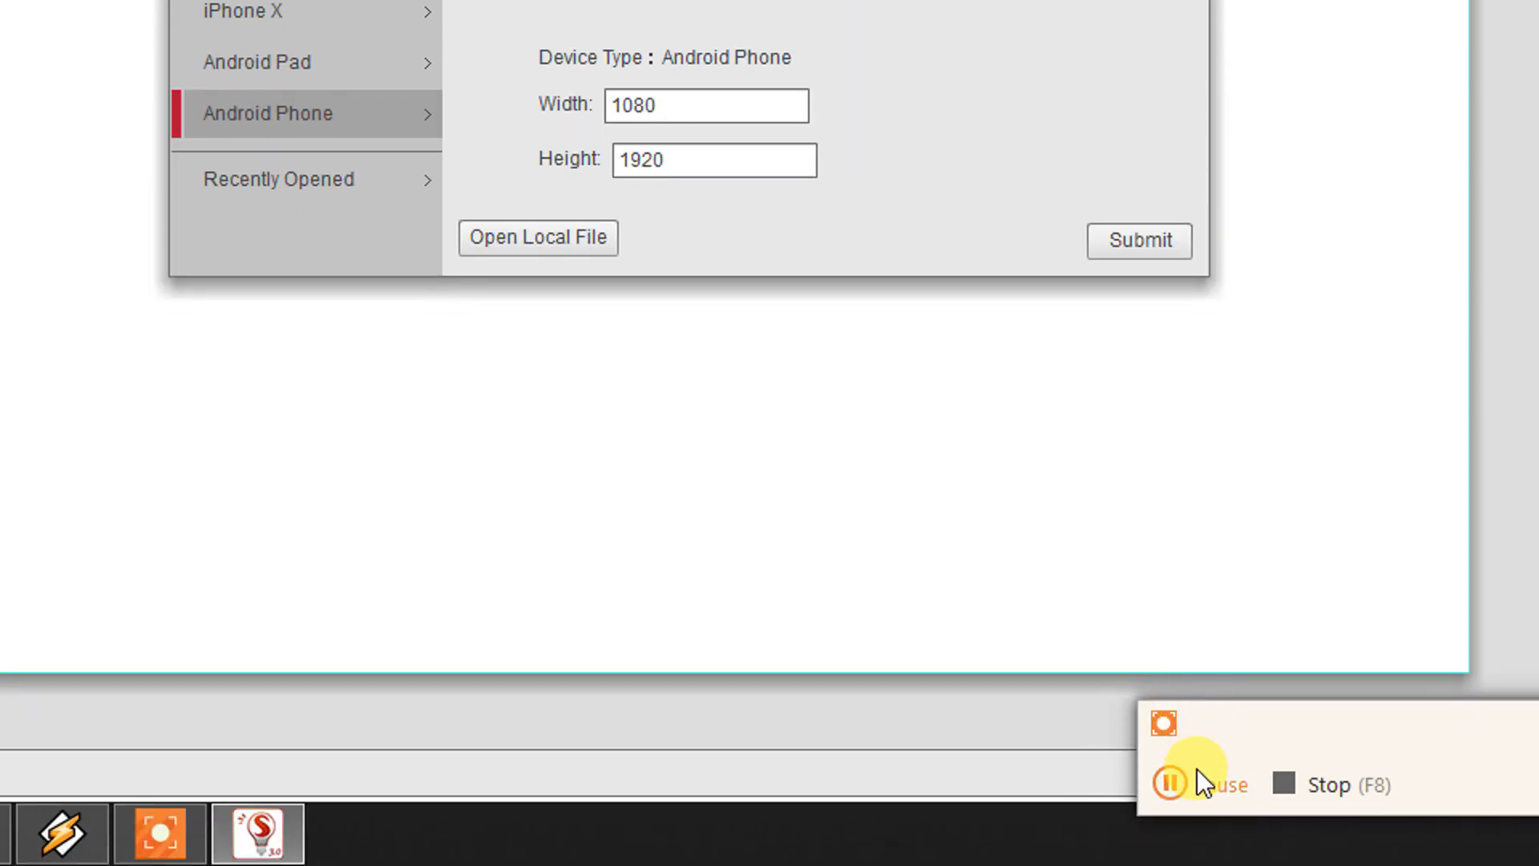
pyautogui.click(1197, 771)
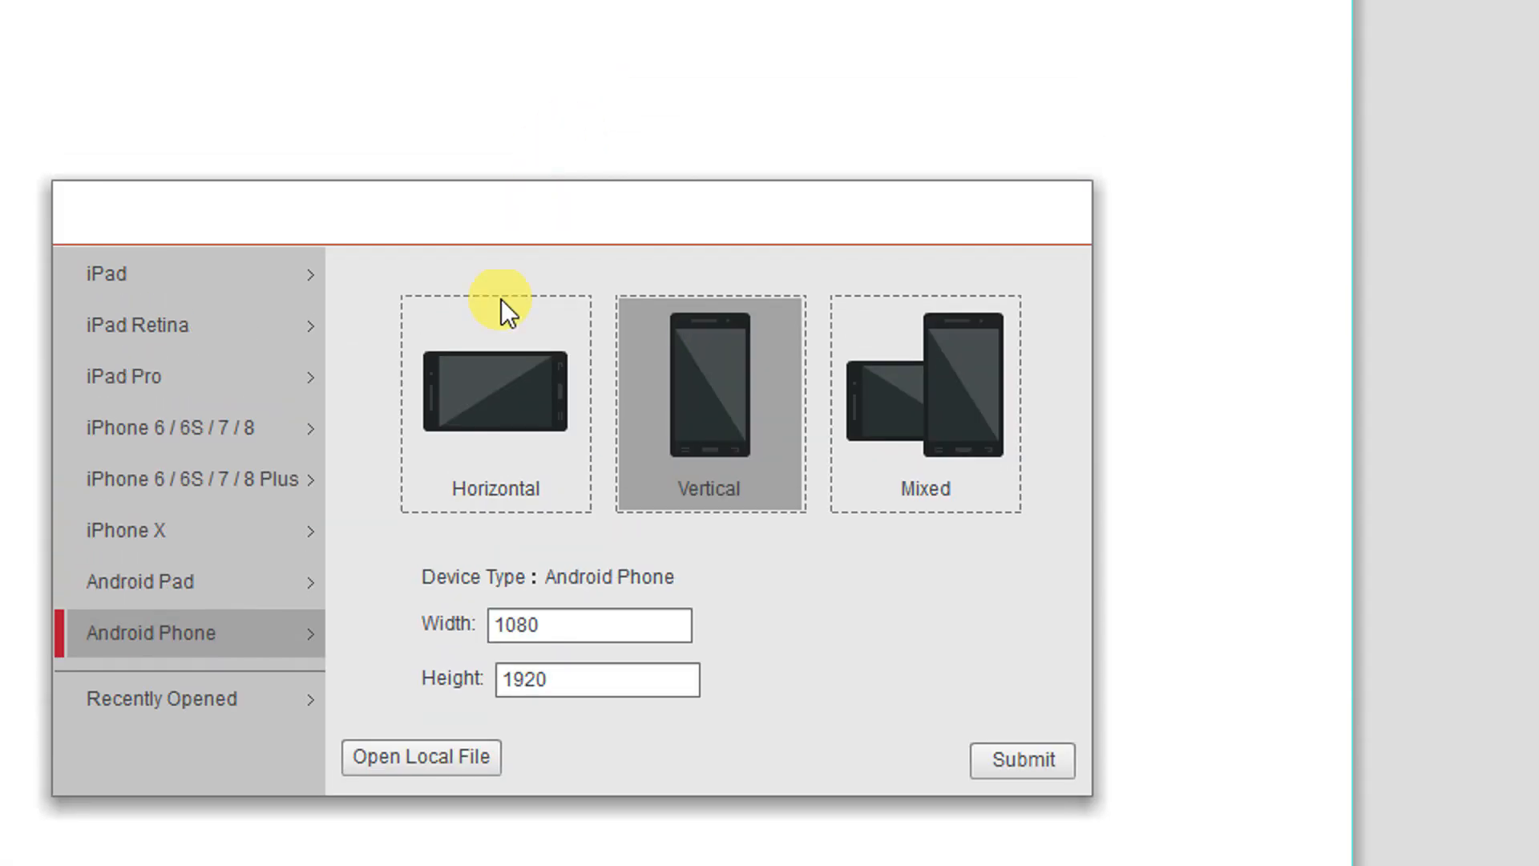
pyautogui.moveTo(564, 614); pyautogui.dragTo(454, 609)
pyautogui.write('720')
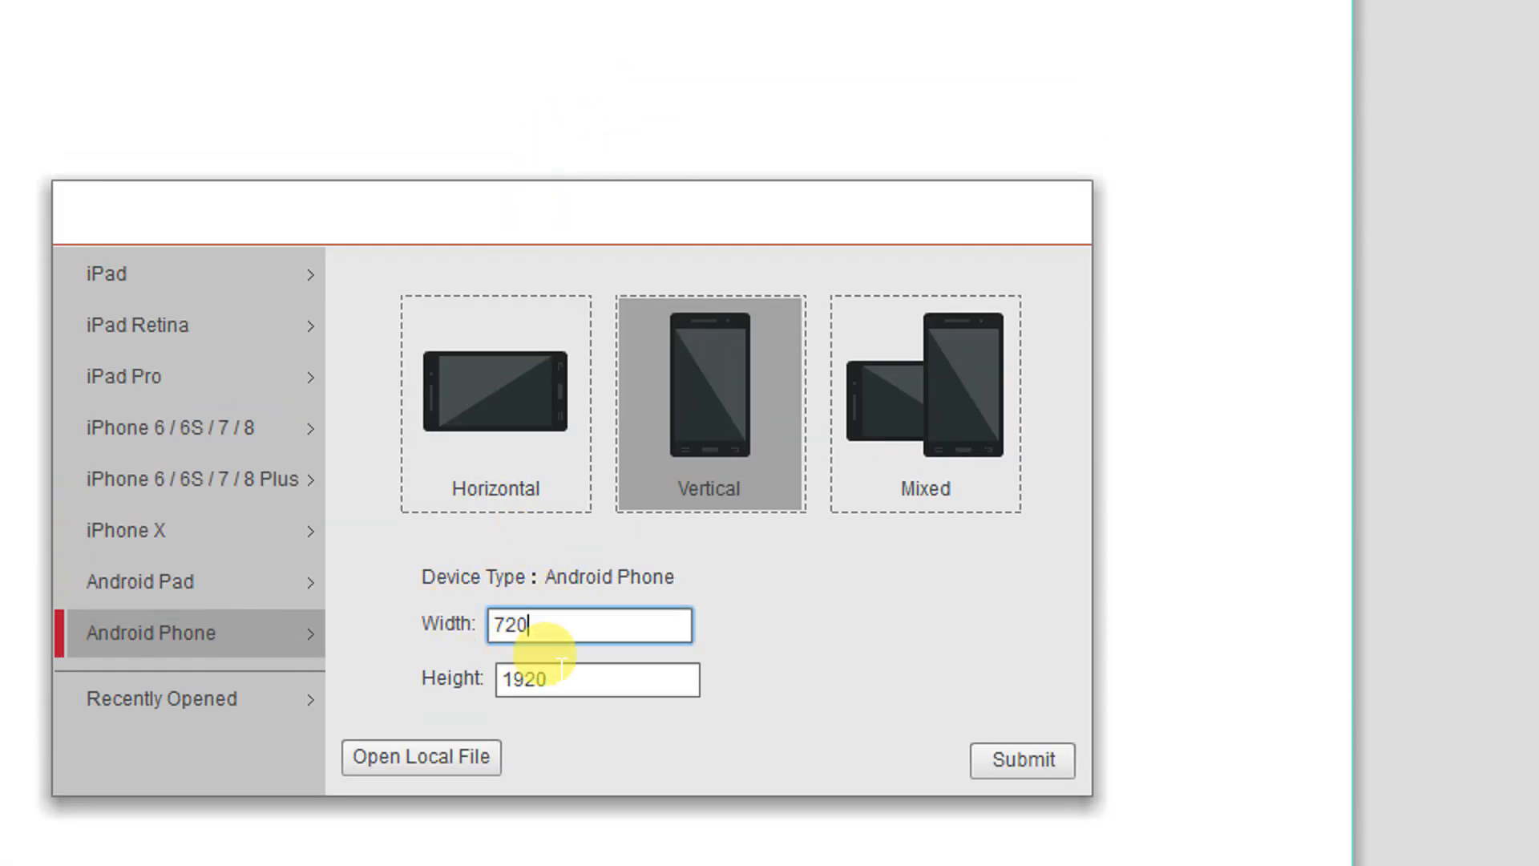
pyautogui.moveTo(553, 679); pyautogui.dragTo(474, 689)
pyautogui.write('1280')
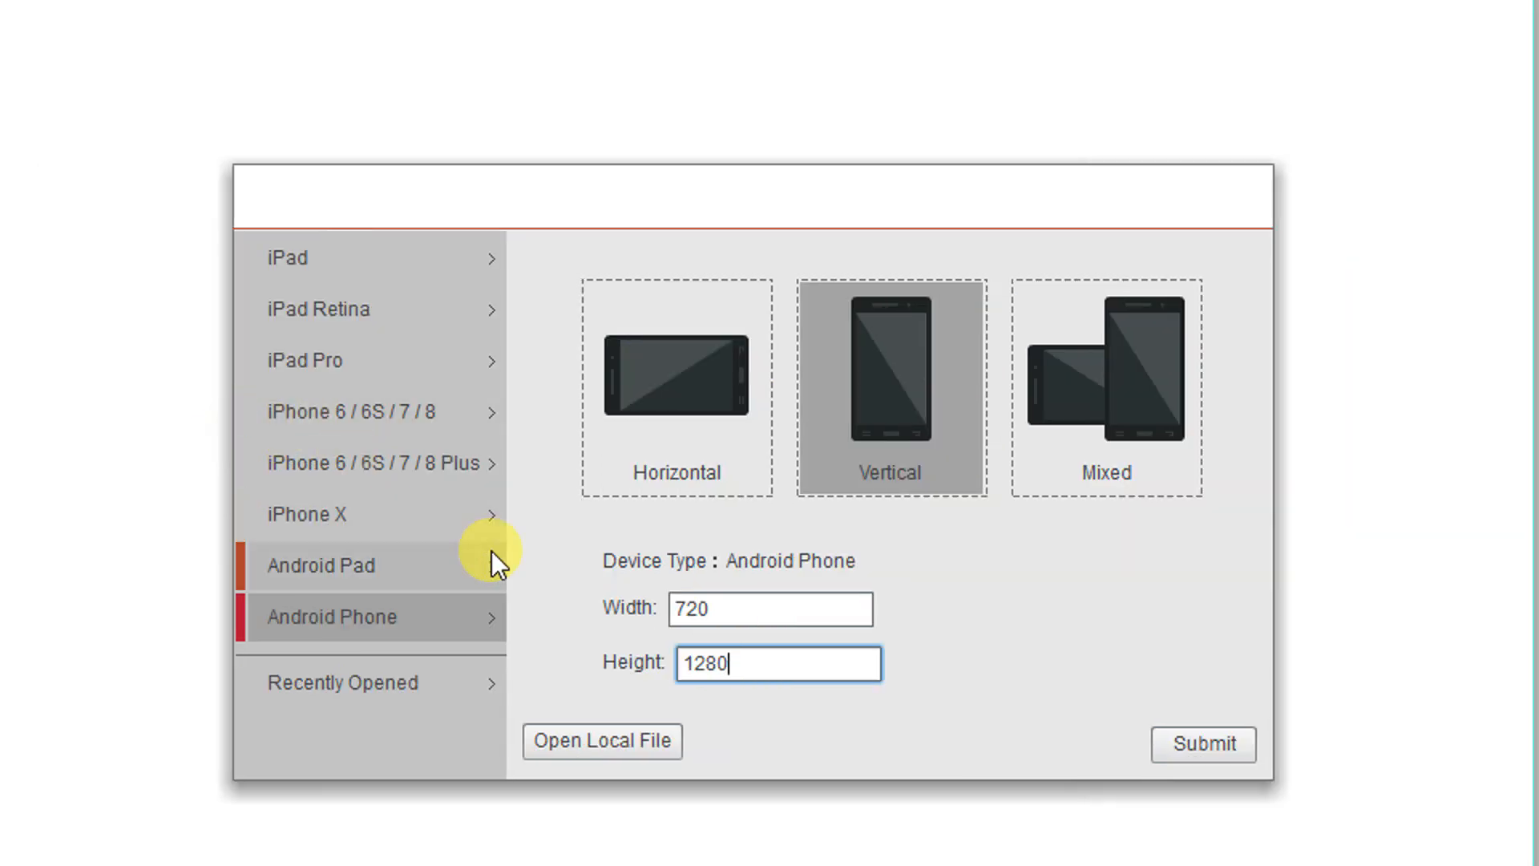
pyautogui.click(1210, 750)
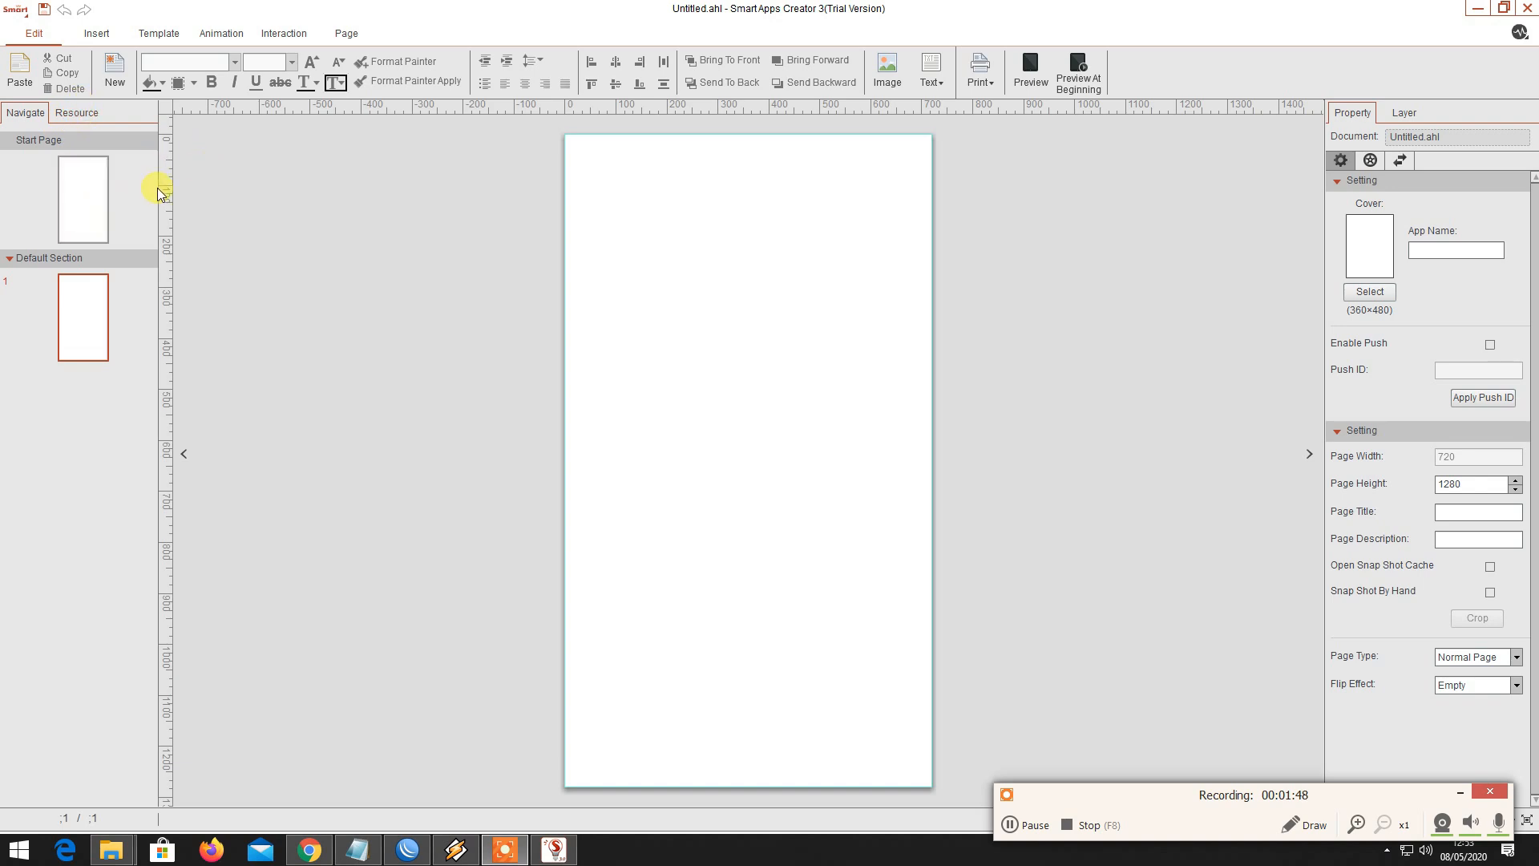
# - Insert the bg3 image from the SAC folder on the start page and stretch it vertically to cover the whole page
pyautogui.click(33, 176)
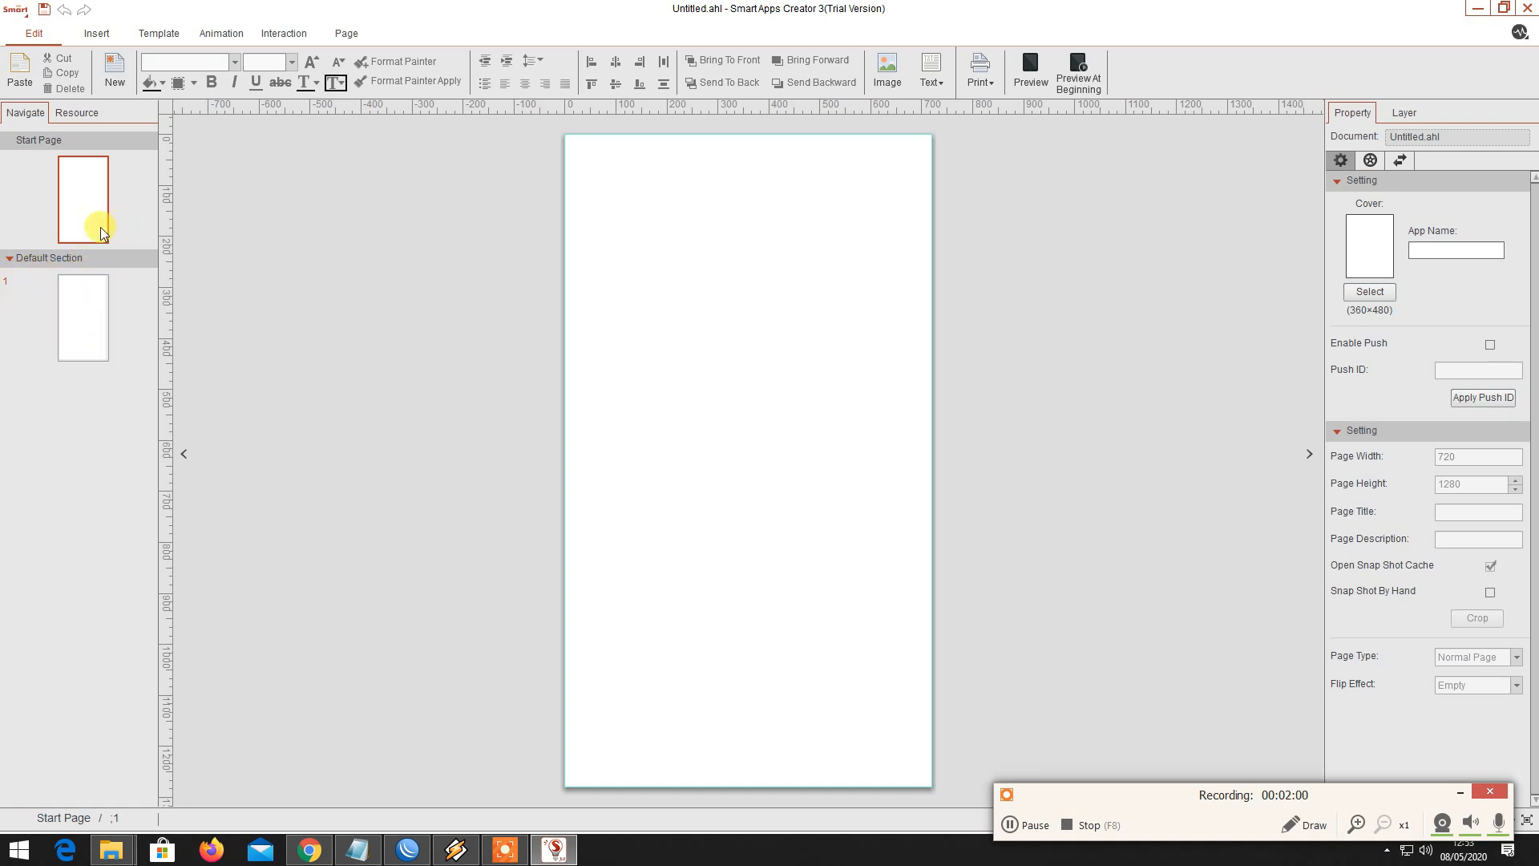
pyautogui.click(1356, 823)
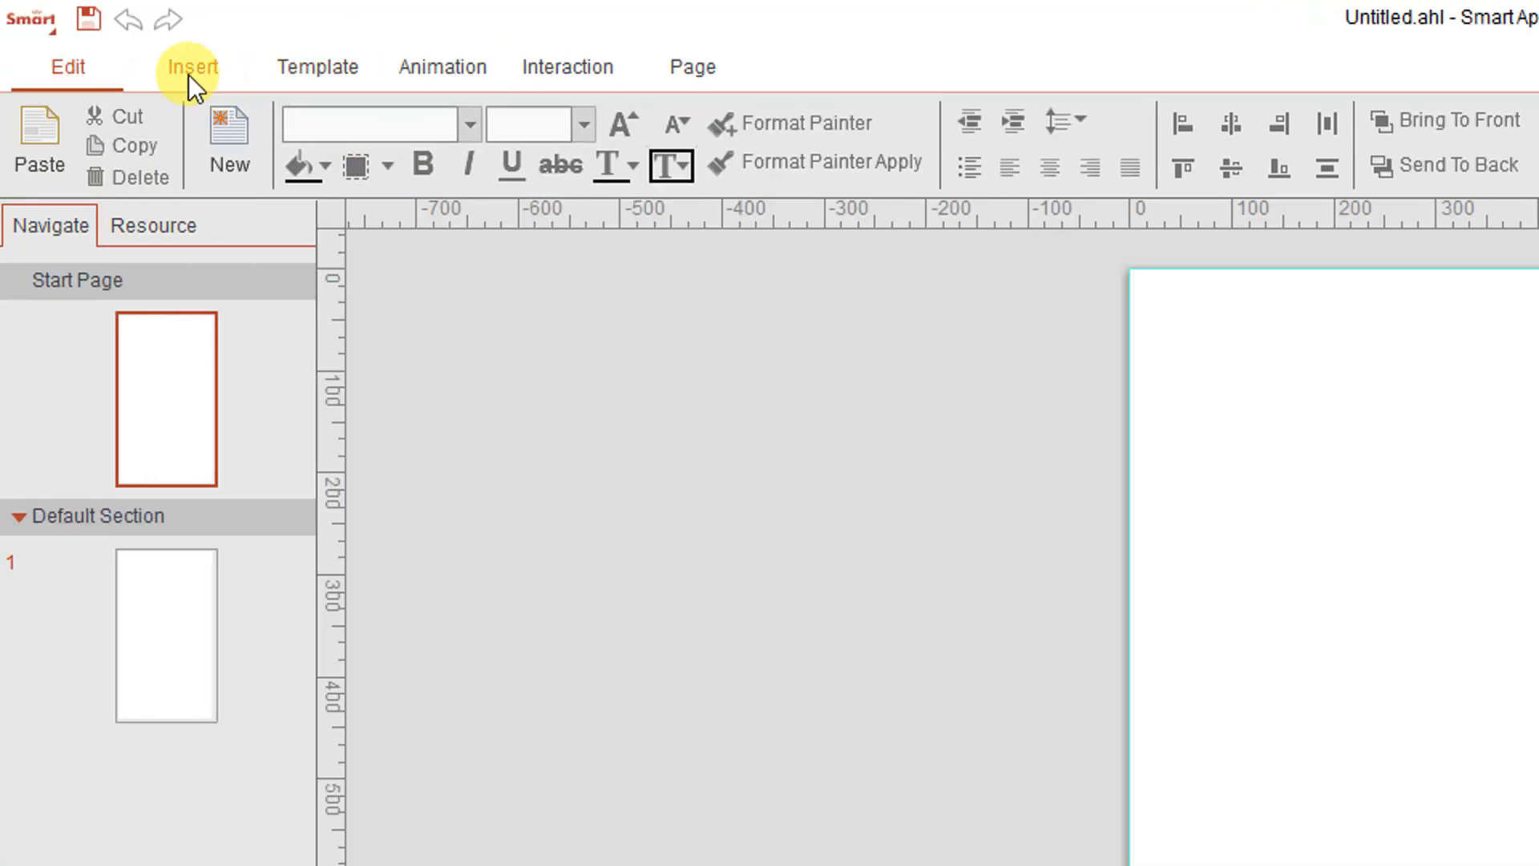
pyautogui.click(190, 70)
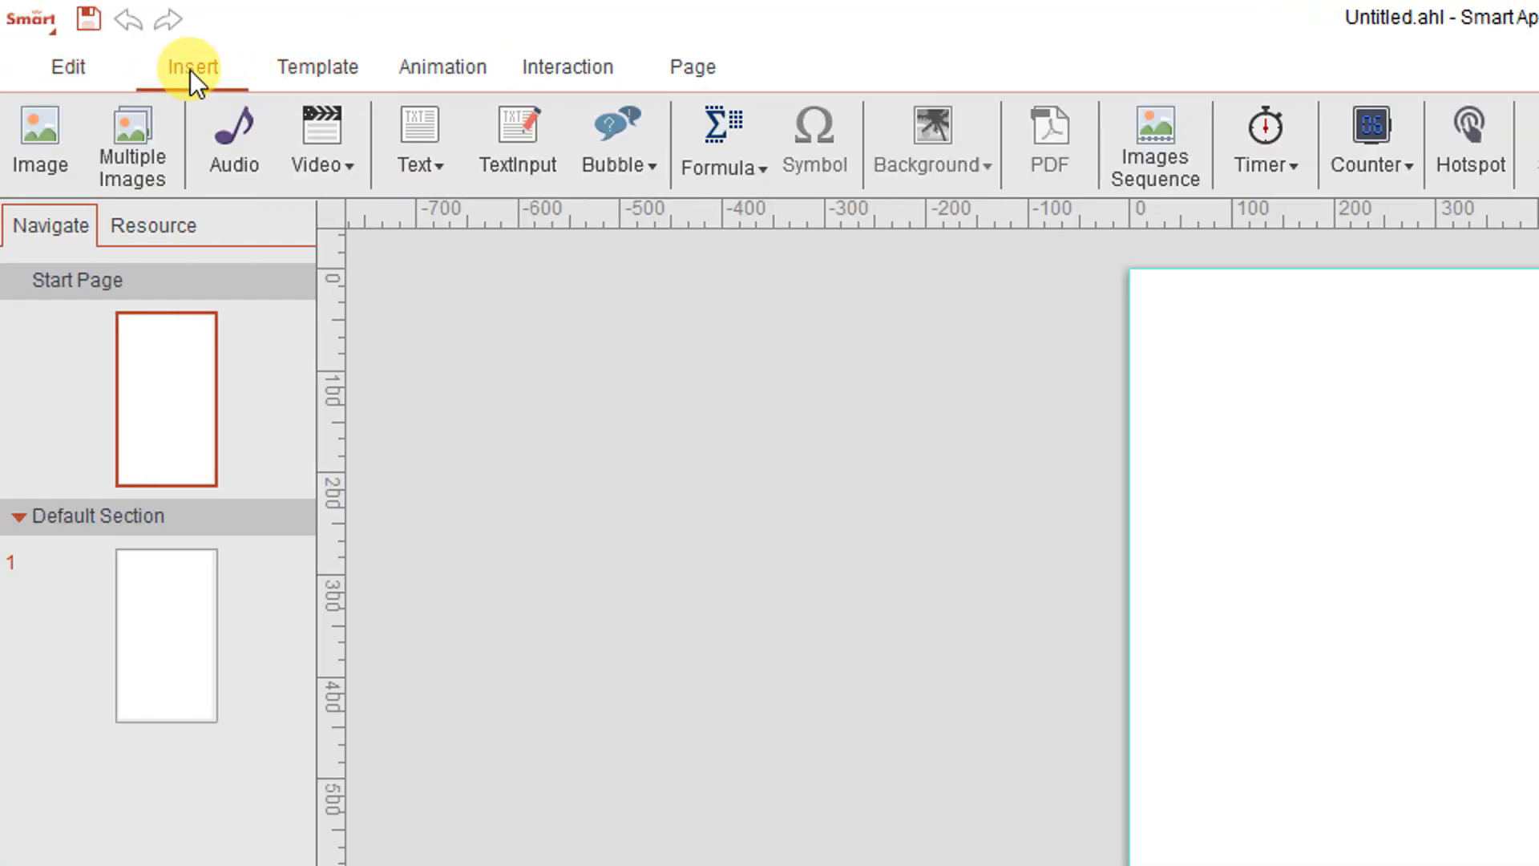
pyautogui.click(35, 133)
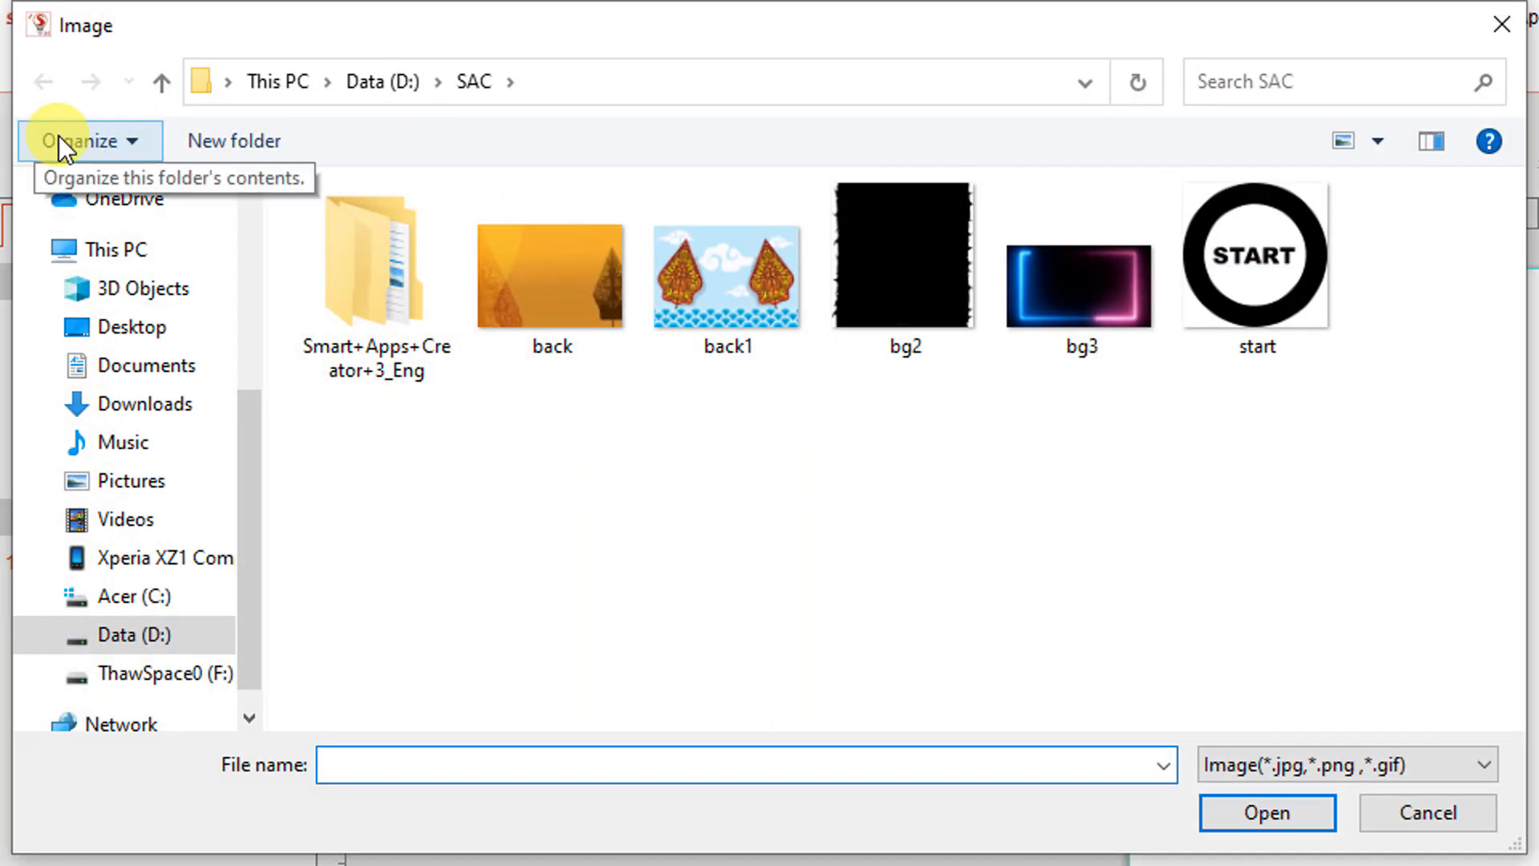
pyautogui.click(1059, 300)
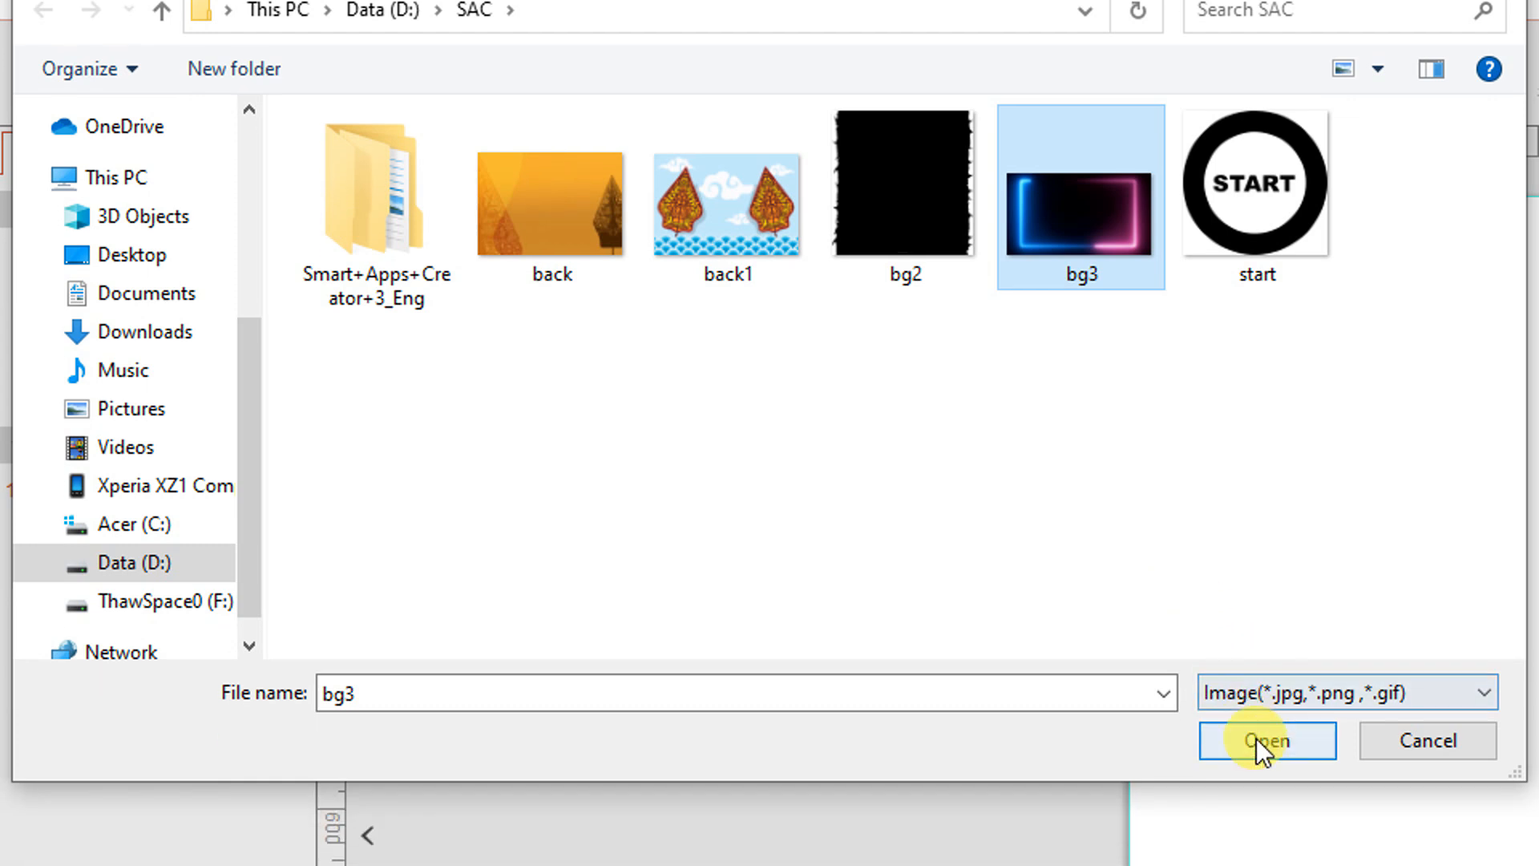
pyautogui.click(1264, 811)
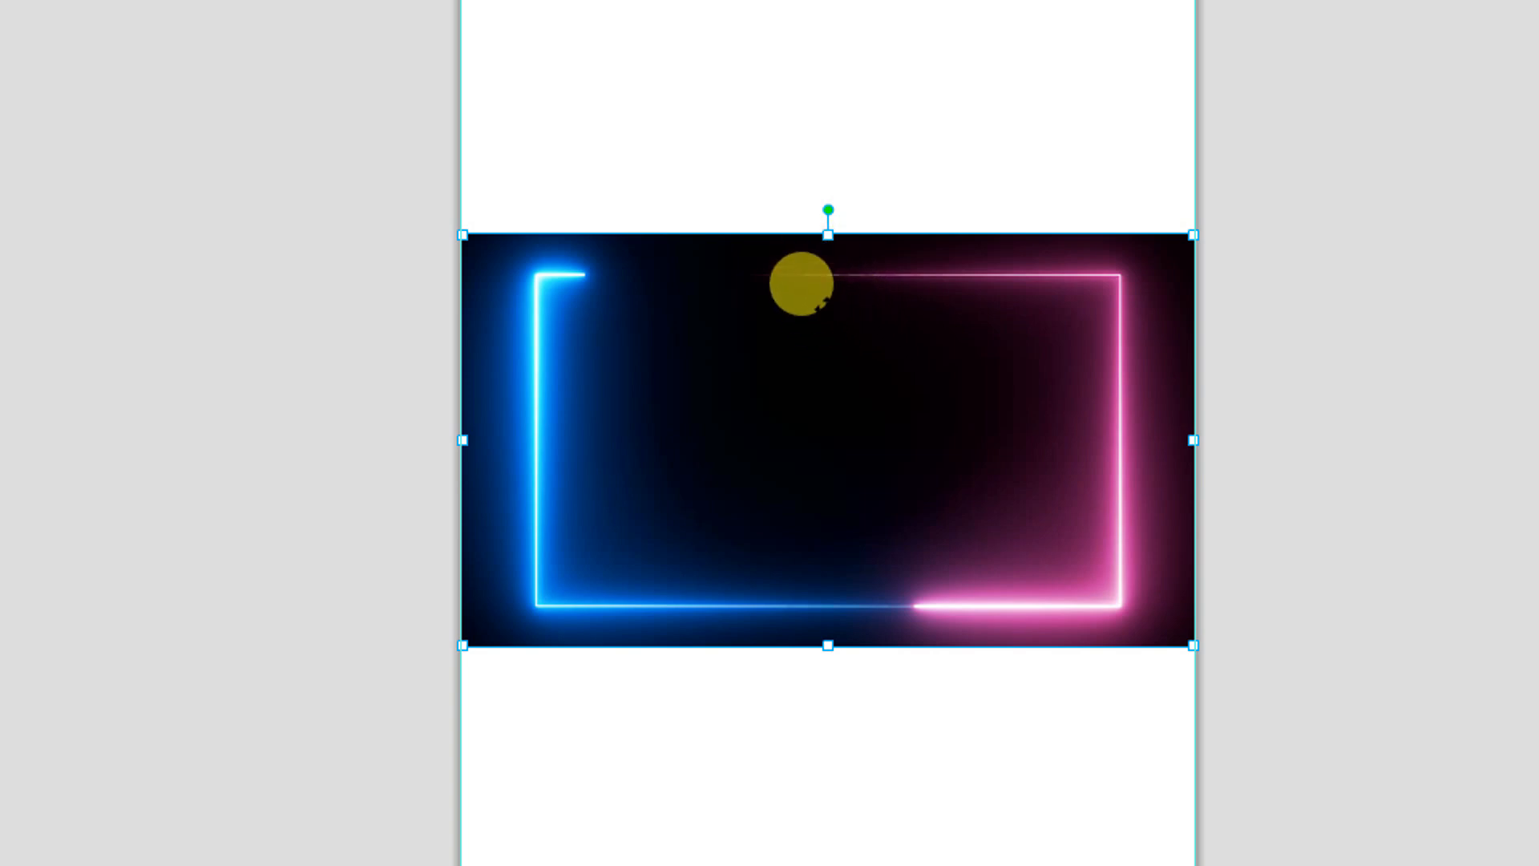
pyautogui.moveTo(828, 232); pyautogui.dragTo(829, 135)
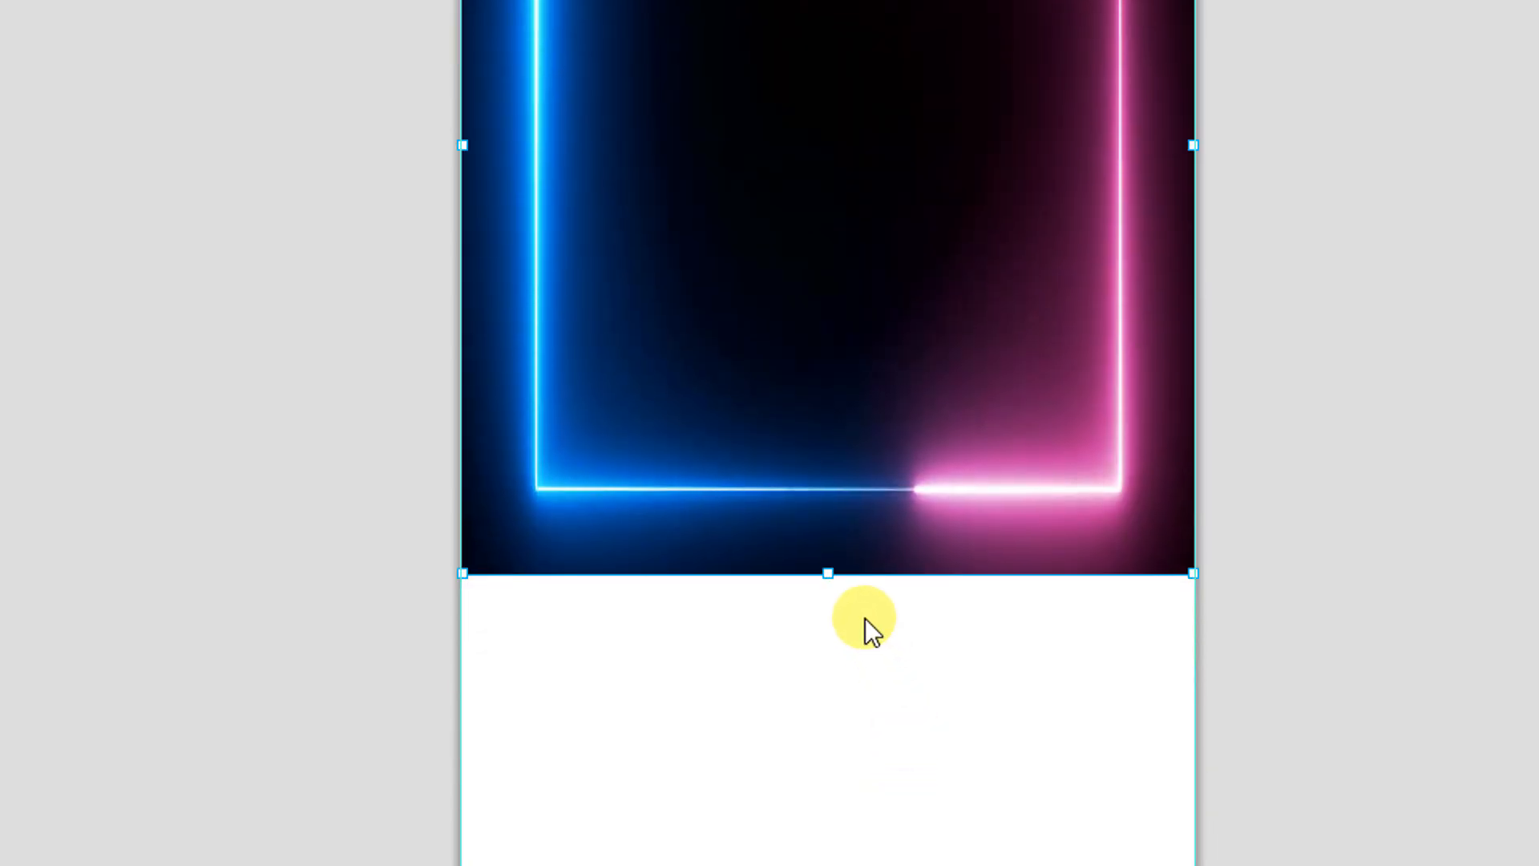
pyautogui.moveTo(828, 573); pyautogui.dragTo(830, 732)
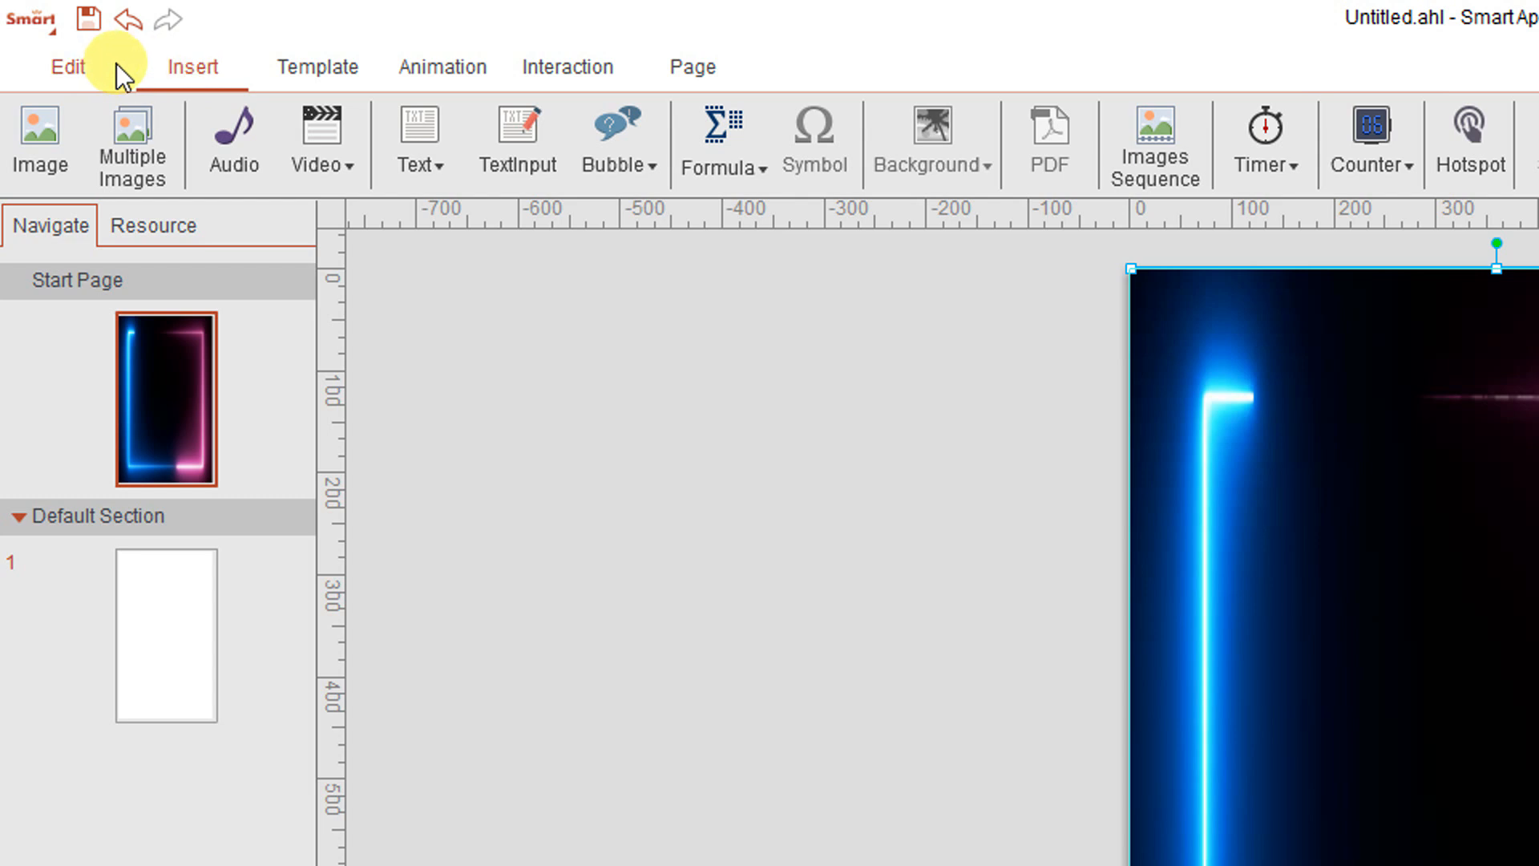
# - Add a horizontal text box reading "Media Pembelajaran" to the start page and colour its text white (FFFFFF)
pyautogui.click(79, 61)
pyautogui.click(174, 74)
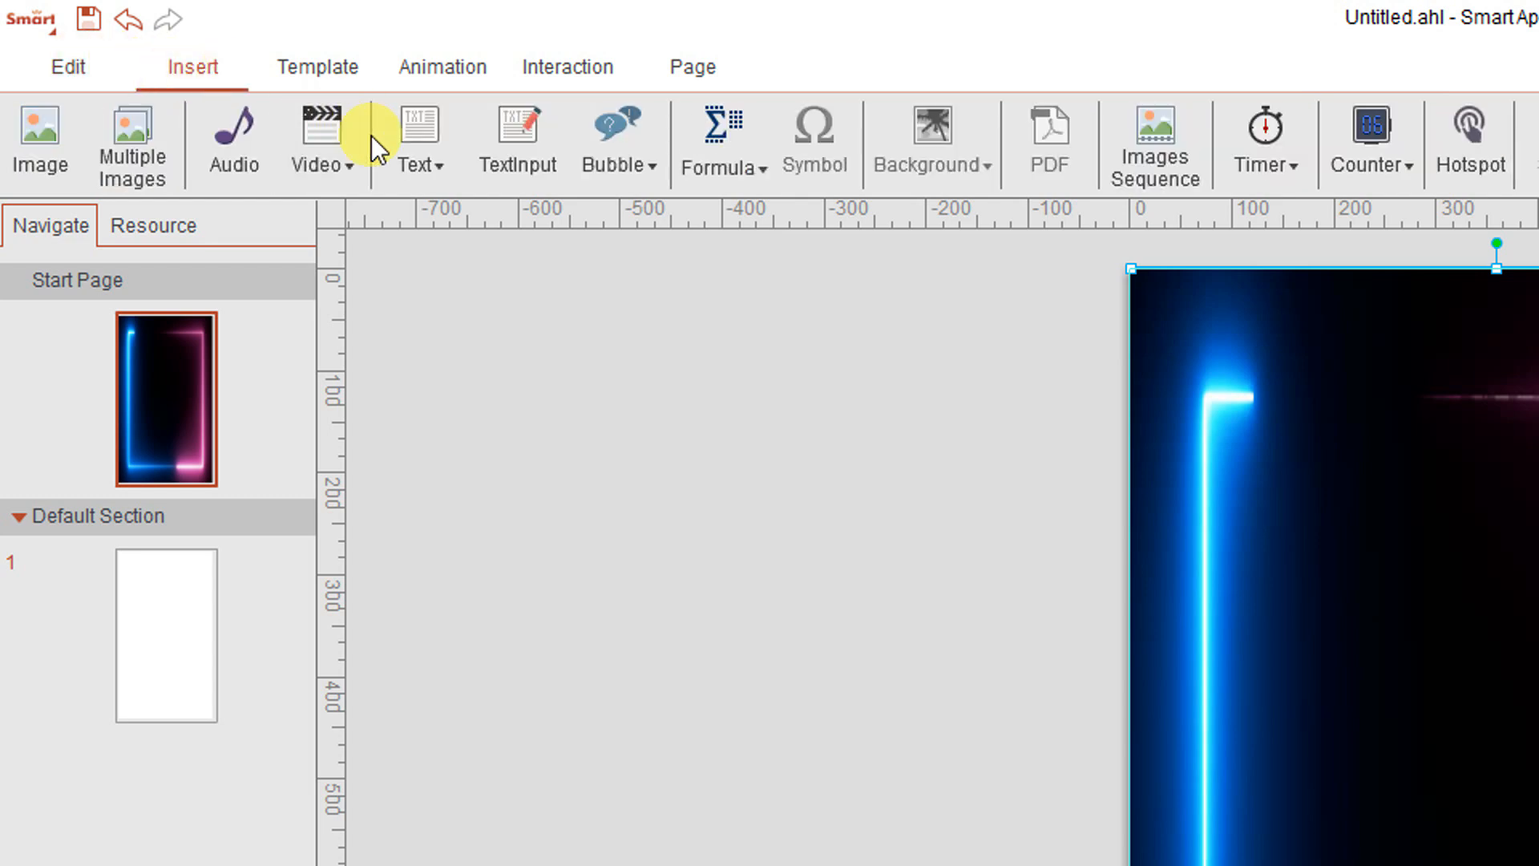
pyautogui.click(420, 151)
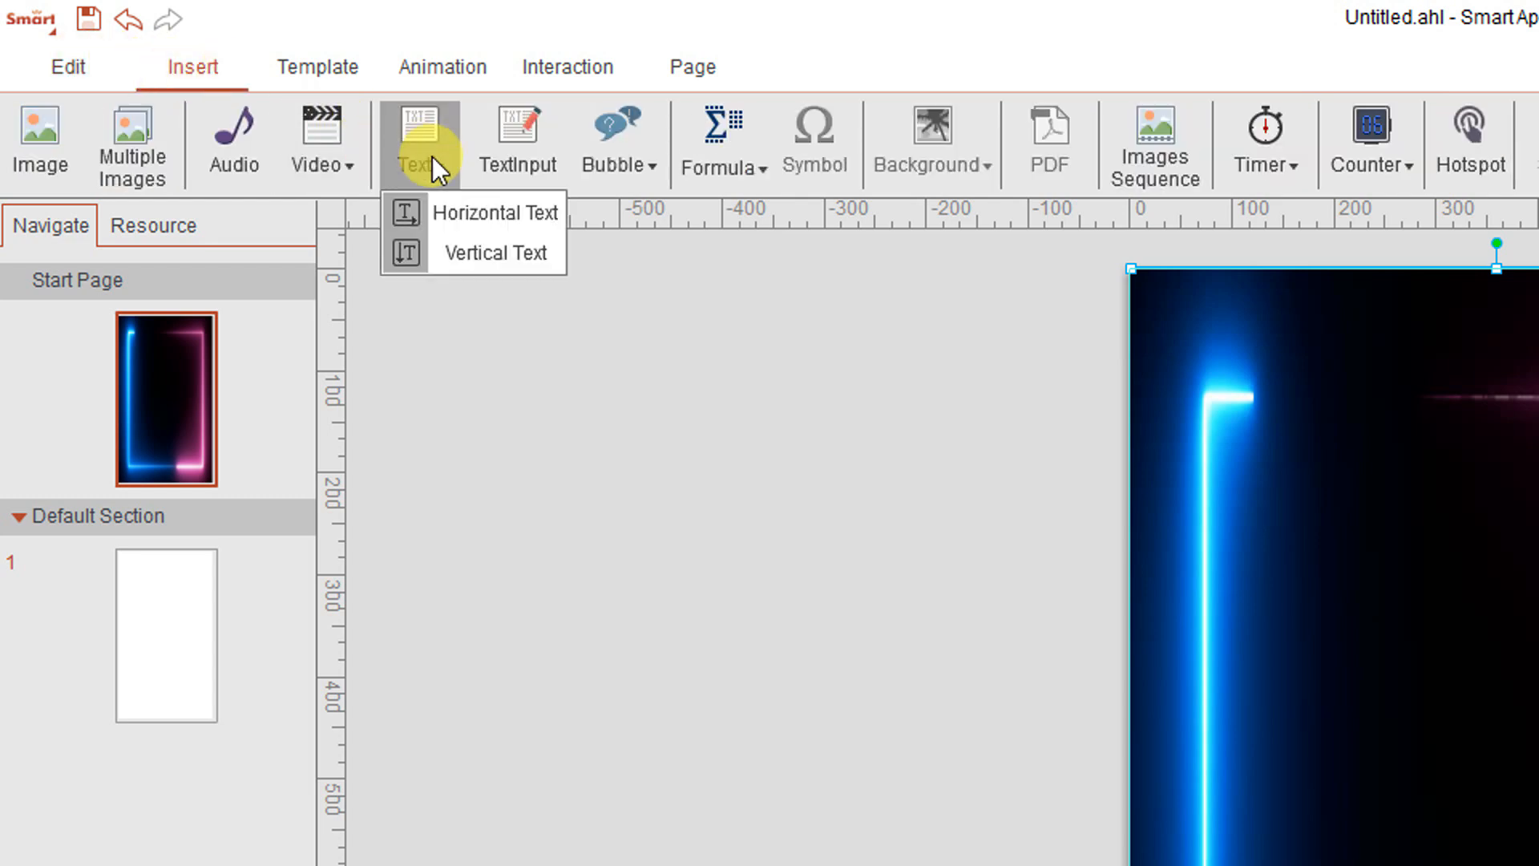
pyautogui.click(502, 215)
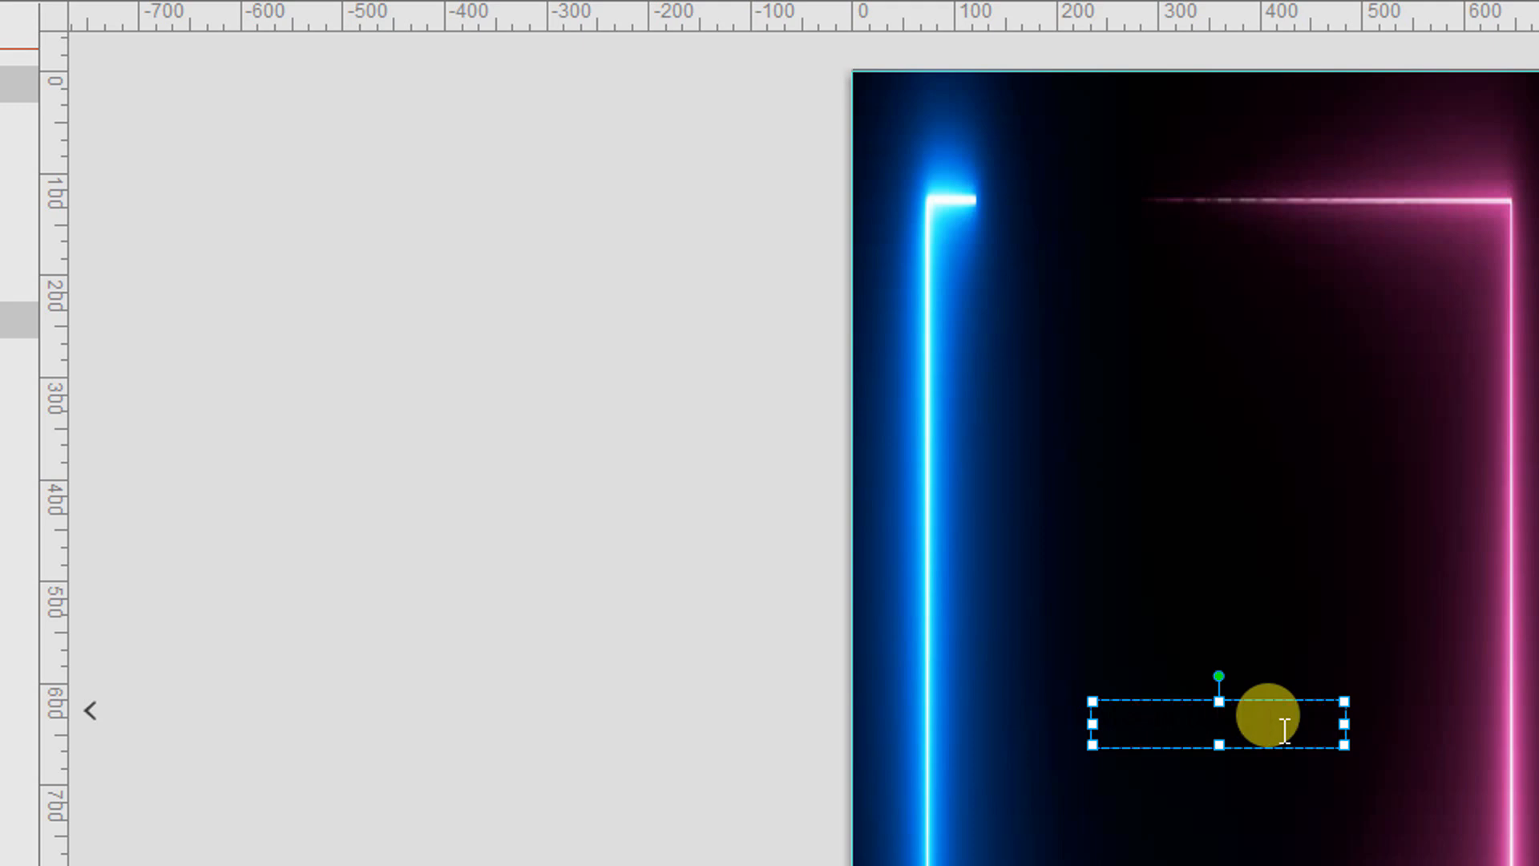
pyautogui.write('Pembelajaran')
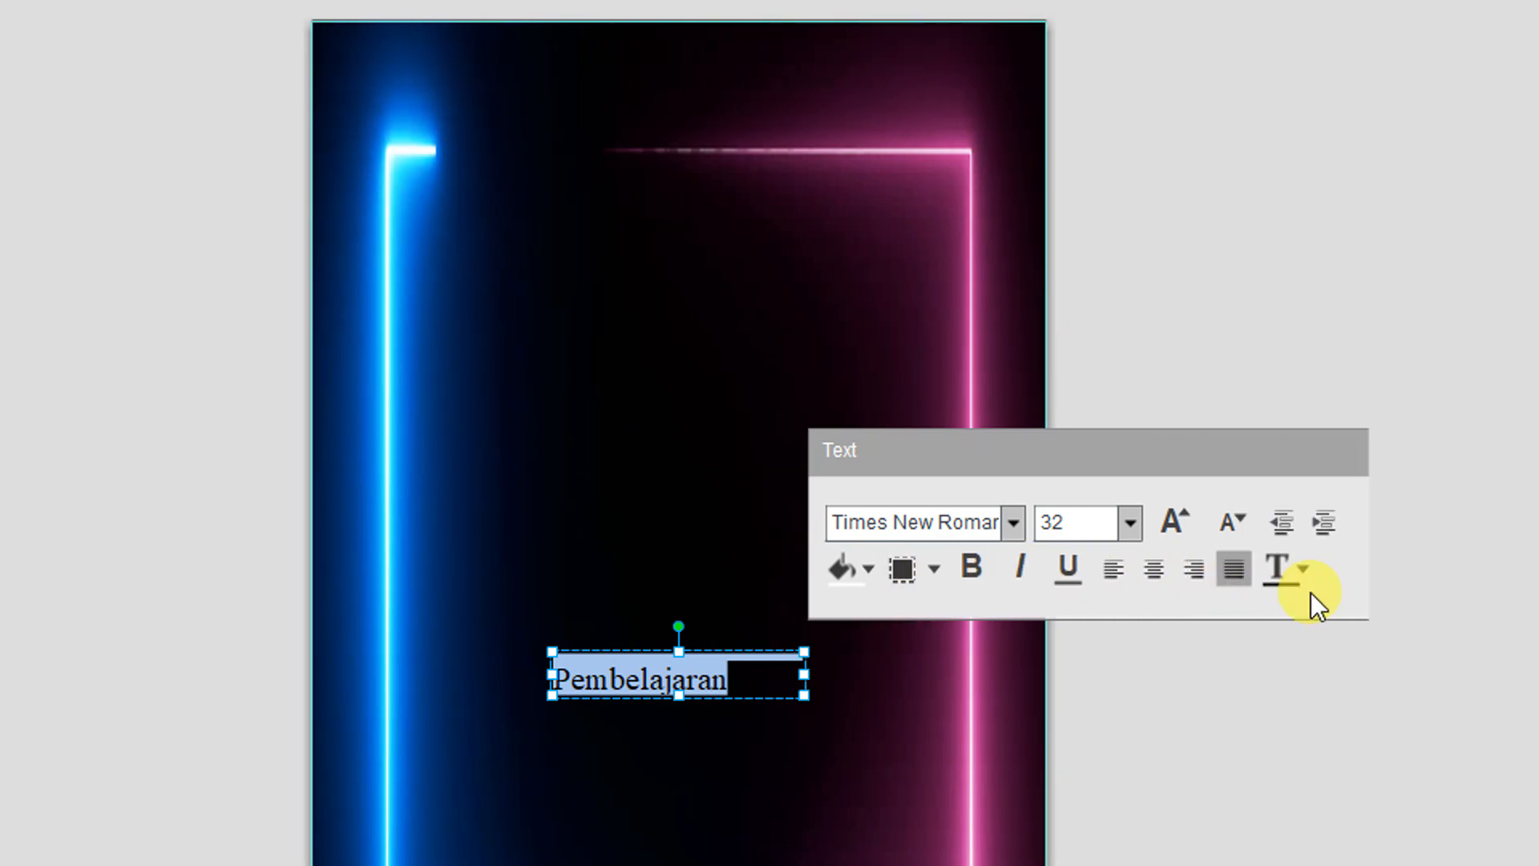
pyautogui.click(1302, 570)
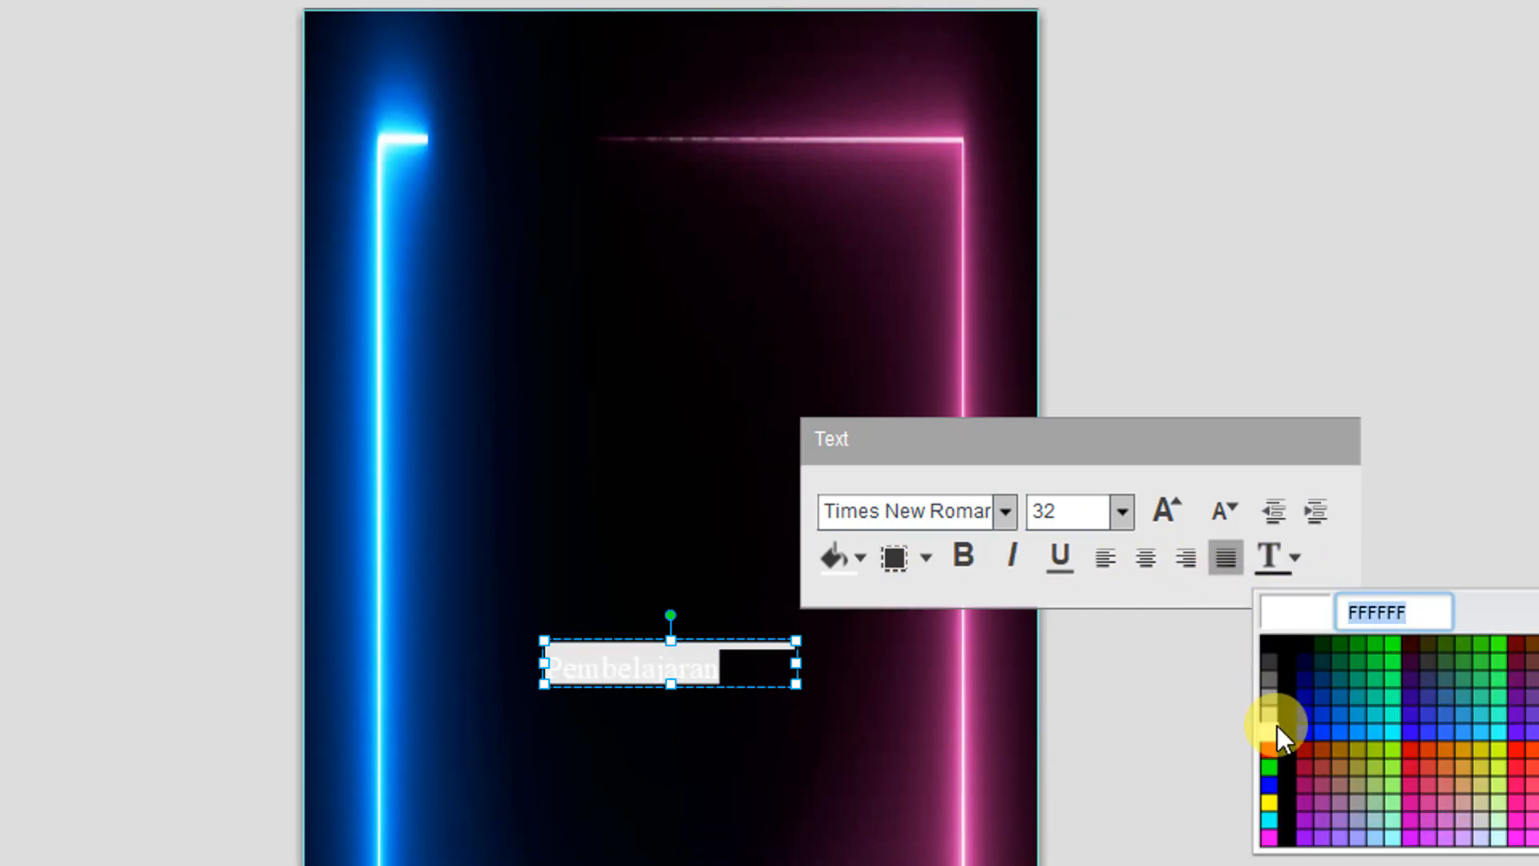
pyautogui.click(1287, 745)
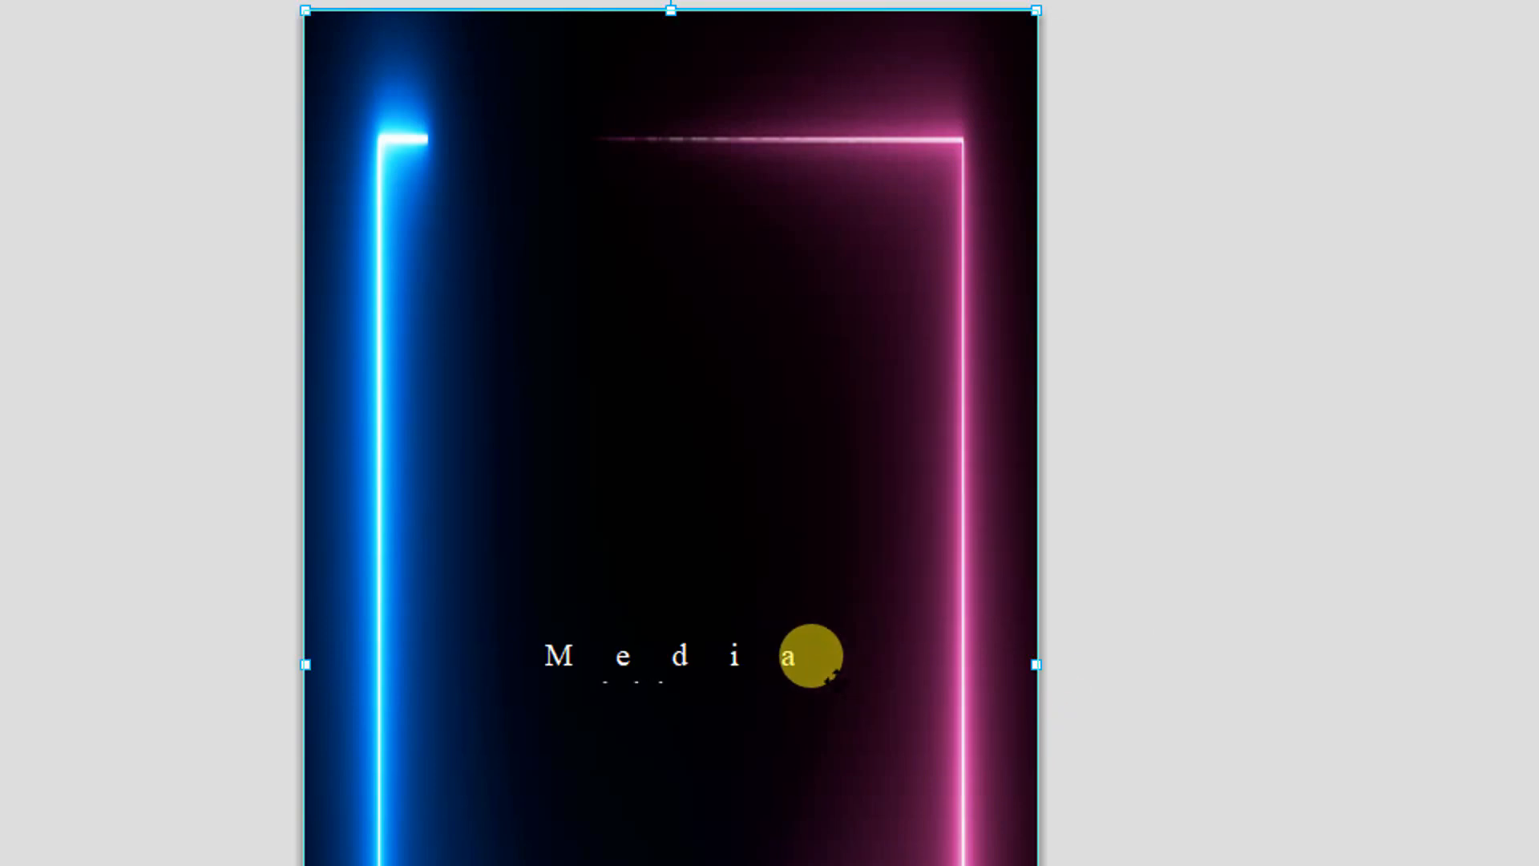
# - Widen the "Media Pembelajaran" text box to fit the title on one line and move it near the top of the page
pyautogui.click(766, 645)
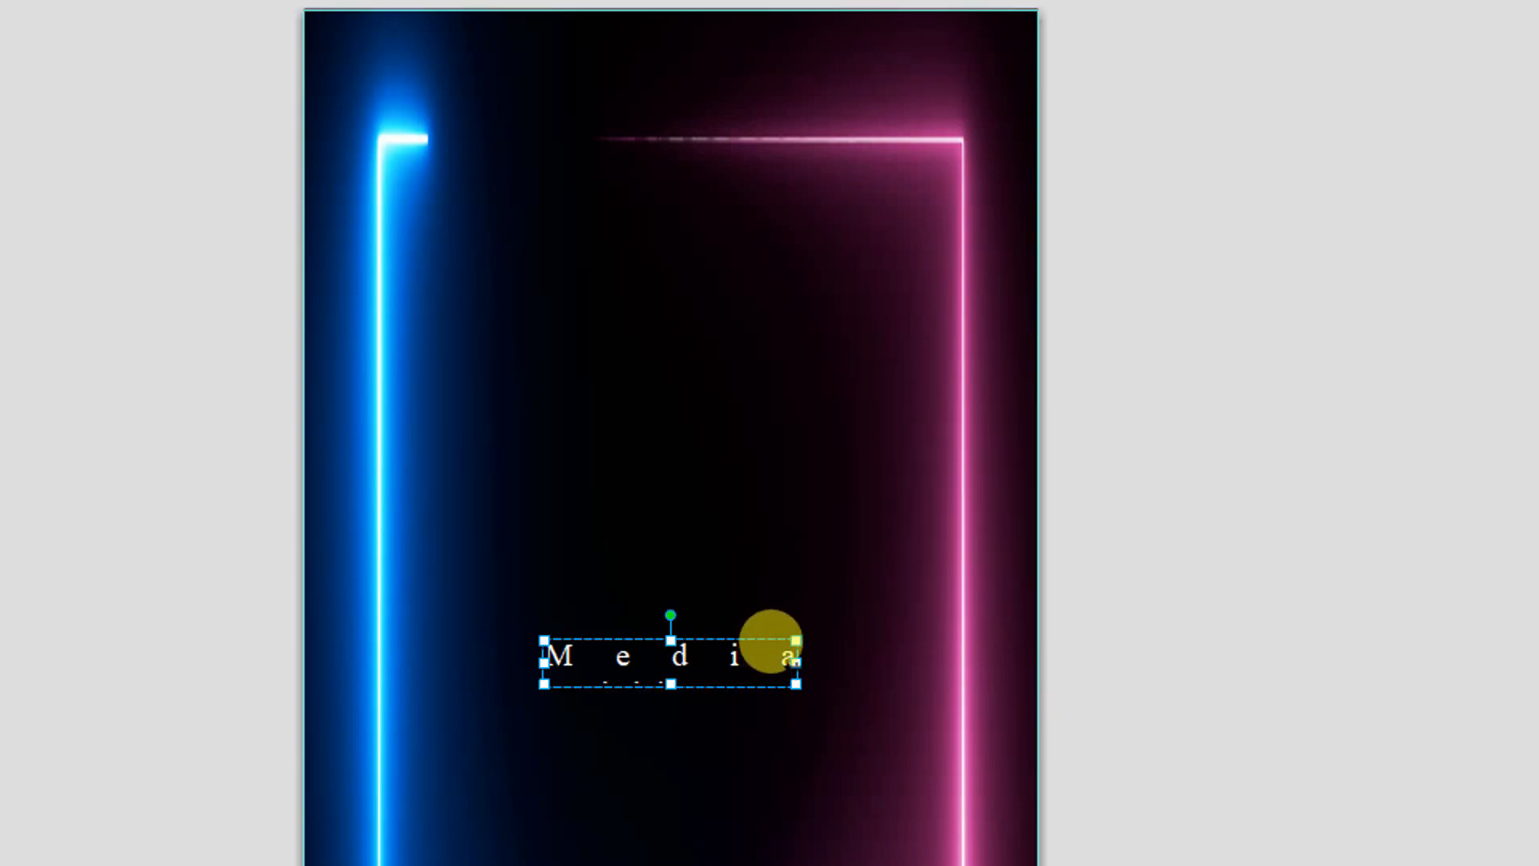
pyautogui.moveTo(804, 659); pyautogui.dragTo(811, 659)
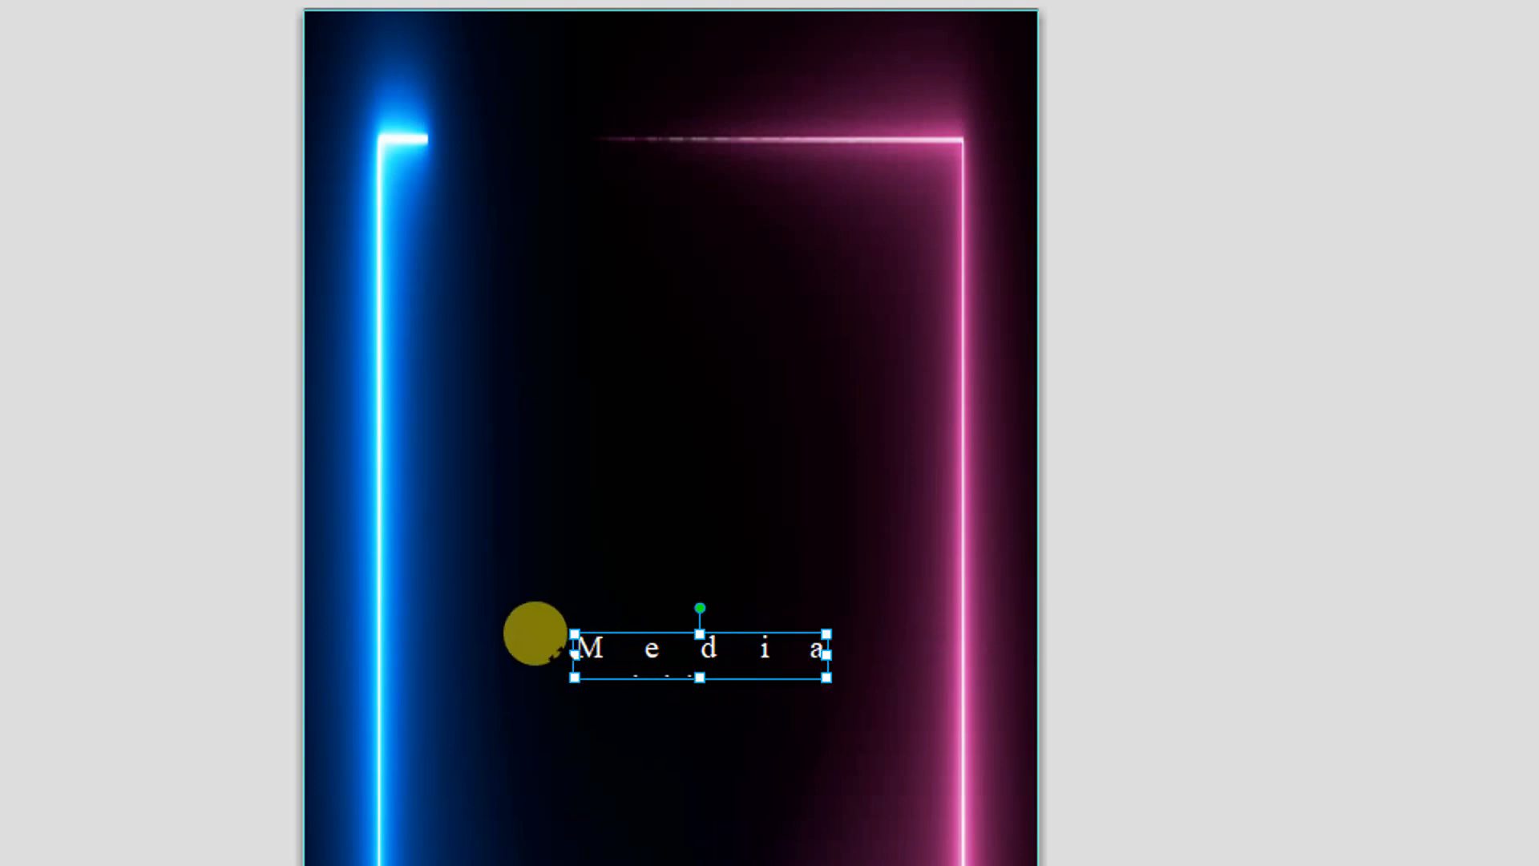
pyautogui.moveTo(536, 633); pyautogui.dragTo(498, 660)
pyautogui.moveTo(718, 635); pyautogui.dragTo(950, 637)
pyautogui.click(687, 642)
pyautogui.click(728, 671)
pyautogui.moveTo(728, 672); pyautogui.dragTo(668, 256)
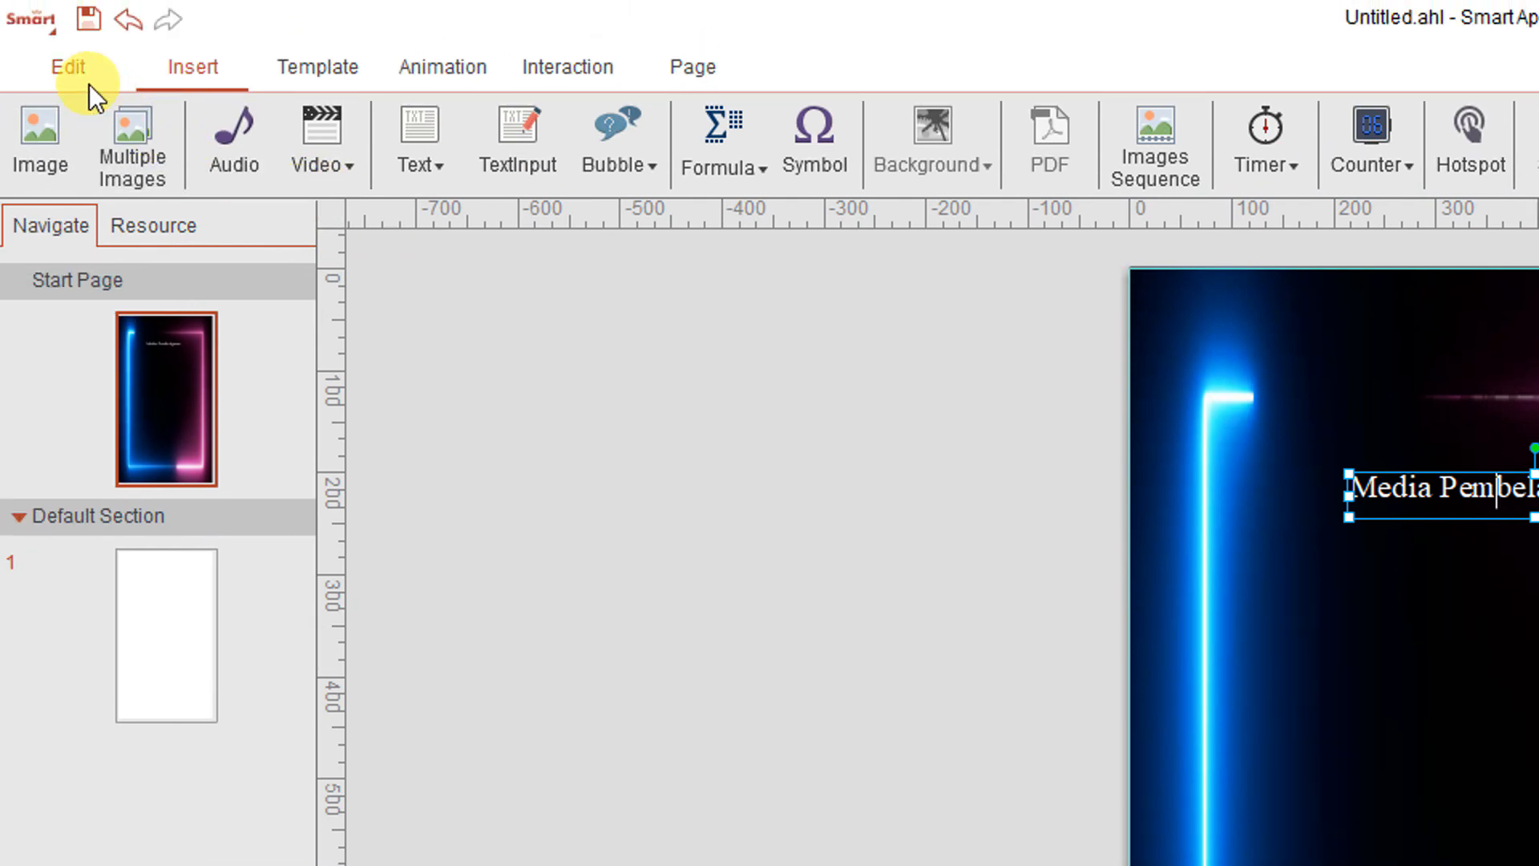
# - Centre the title text box horizontally and vertically on the page, and move it back up just below the neon frame's upper line
pyautogui.click(74, 14)
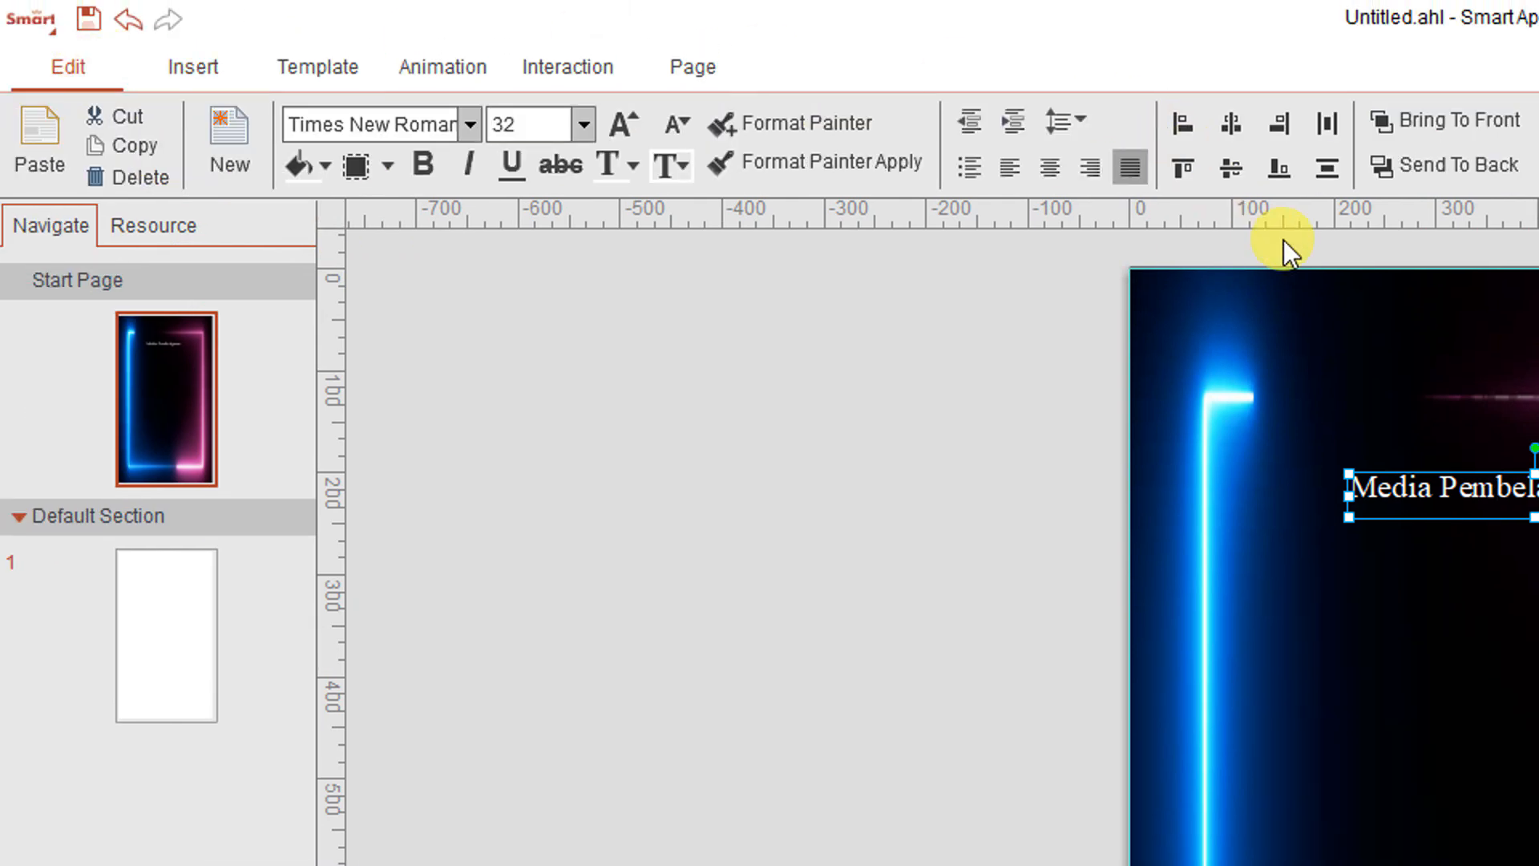
pyautogui.click(1230, 126)
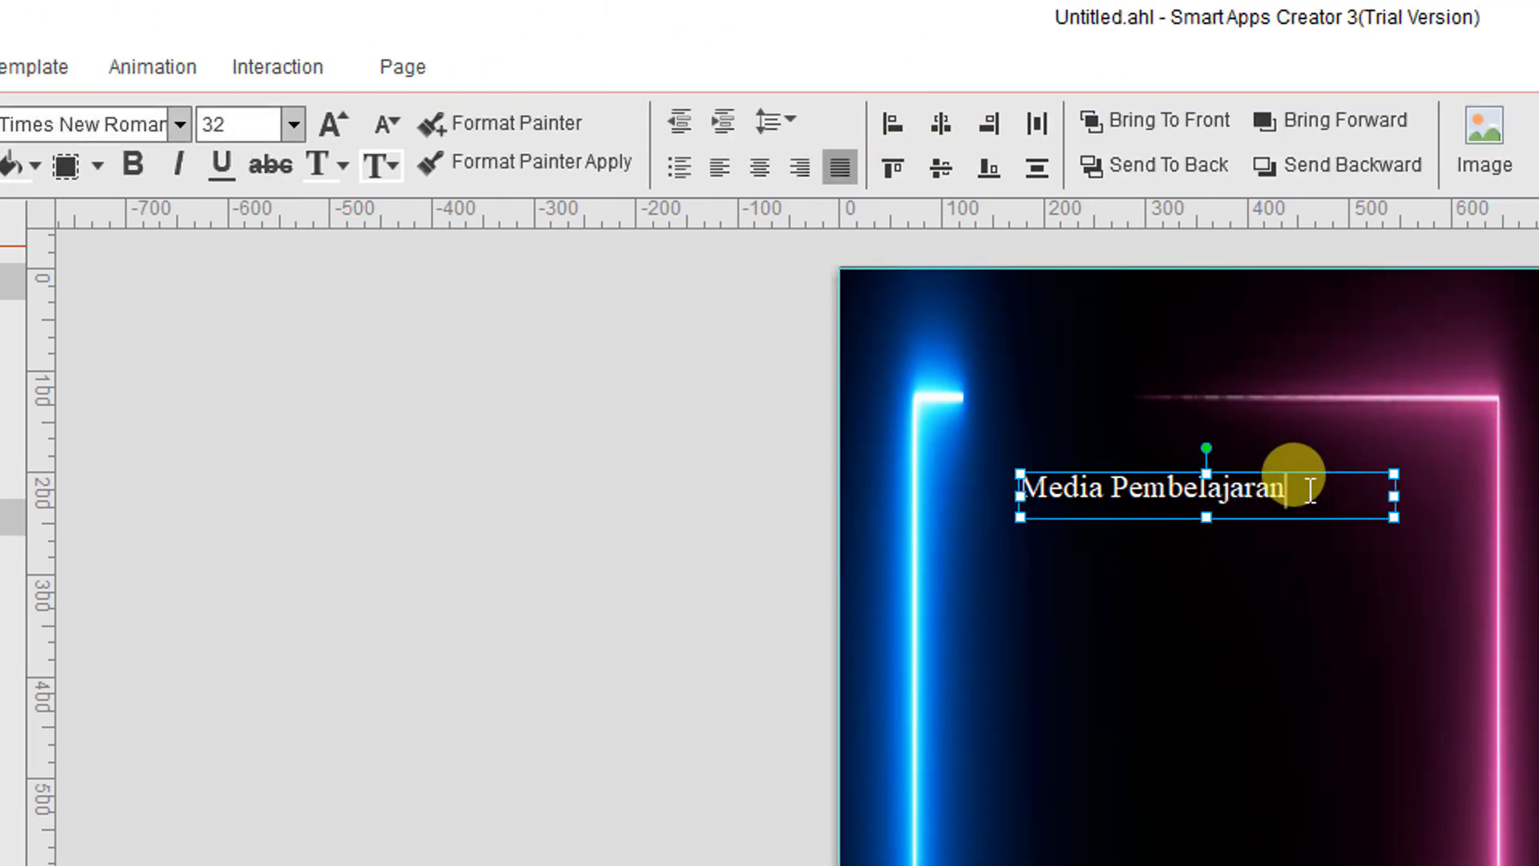
pyautogui.click(939, 169)
pyautogui.click(1247, 865)
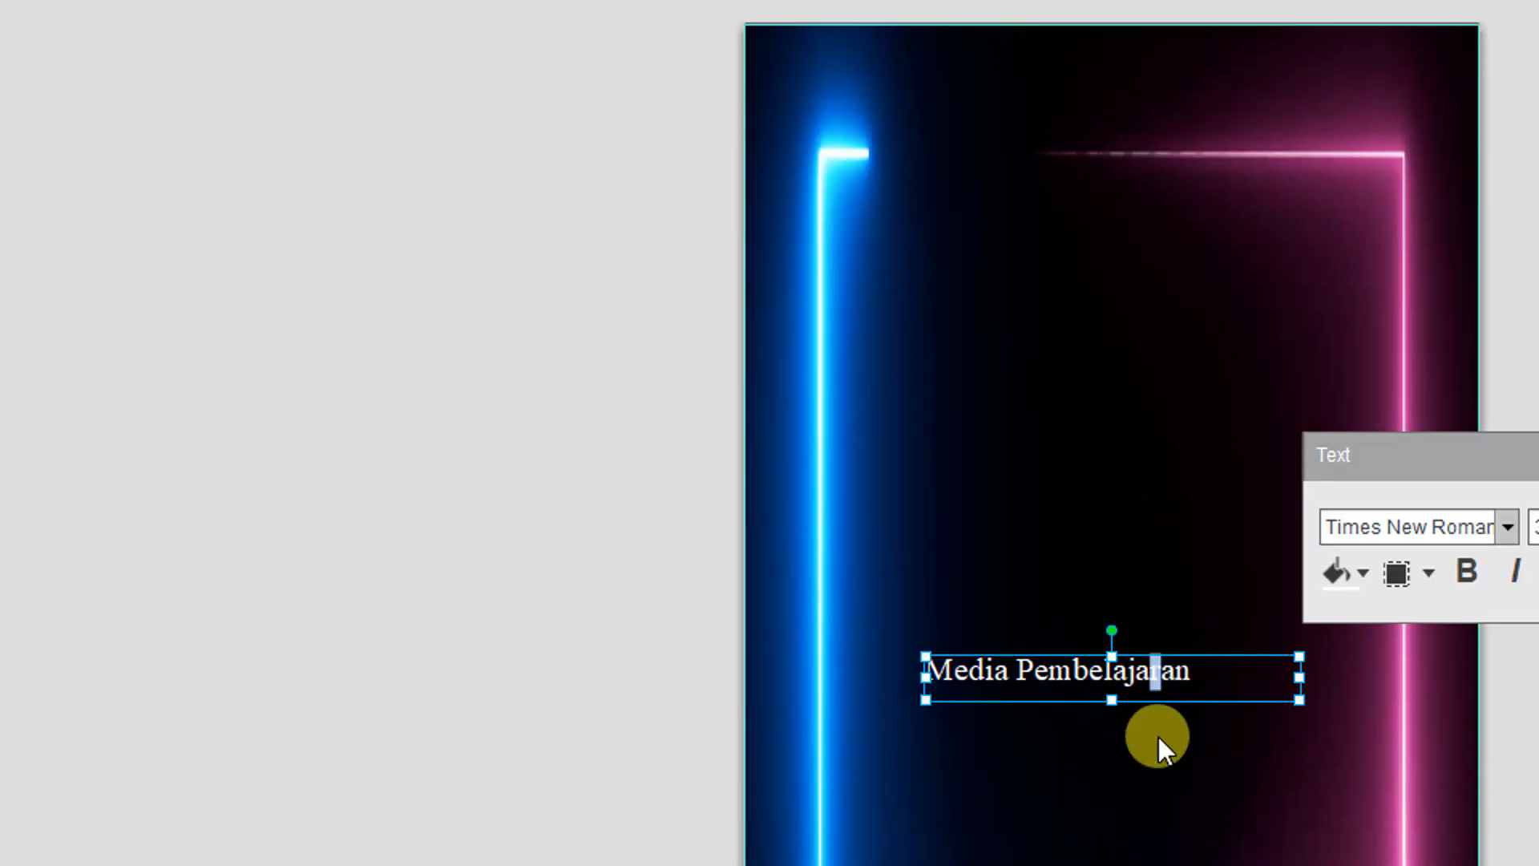
pyautogui.moveTo(1100, 680); pyautogui.dragTo(1241, 265)
# - Set the whole "Media Pembelajaran" title to font size 40 and make it bold
pyautogui.click(1261, 229)
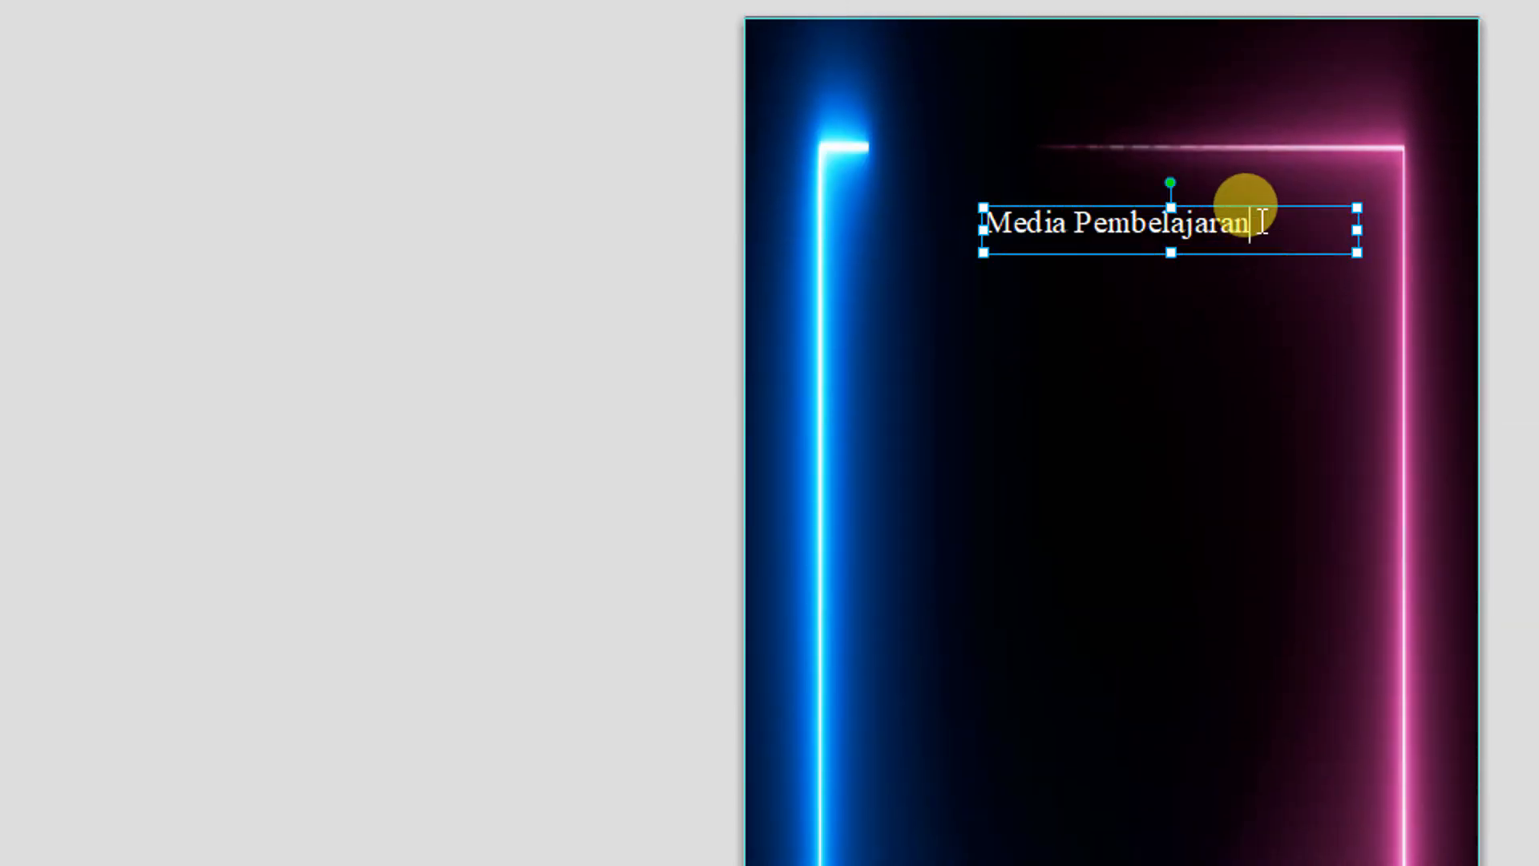
pyautogui.hotkey('ctrl', 'a')
pyautogui.click(1331, 155)
pyautogui.click(1226, 298)
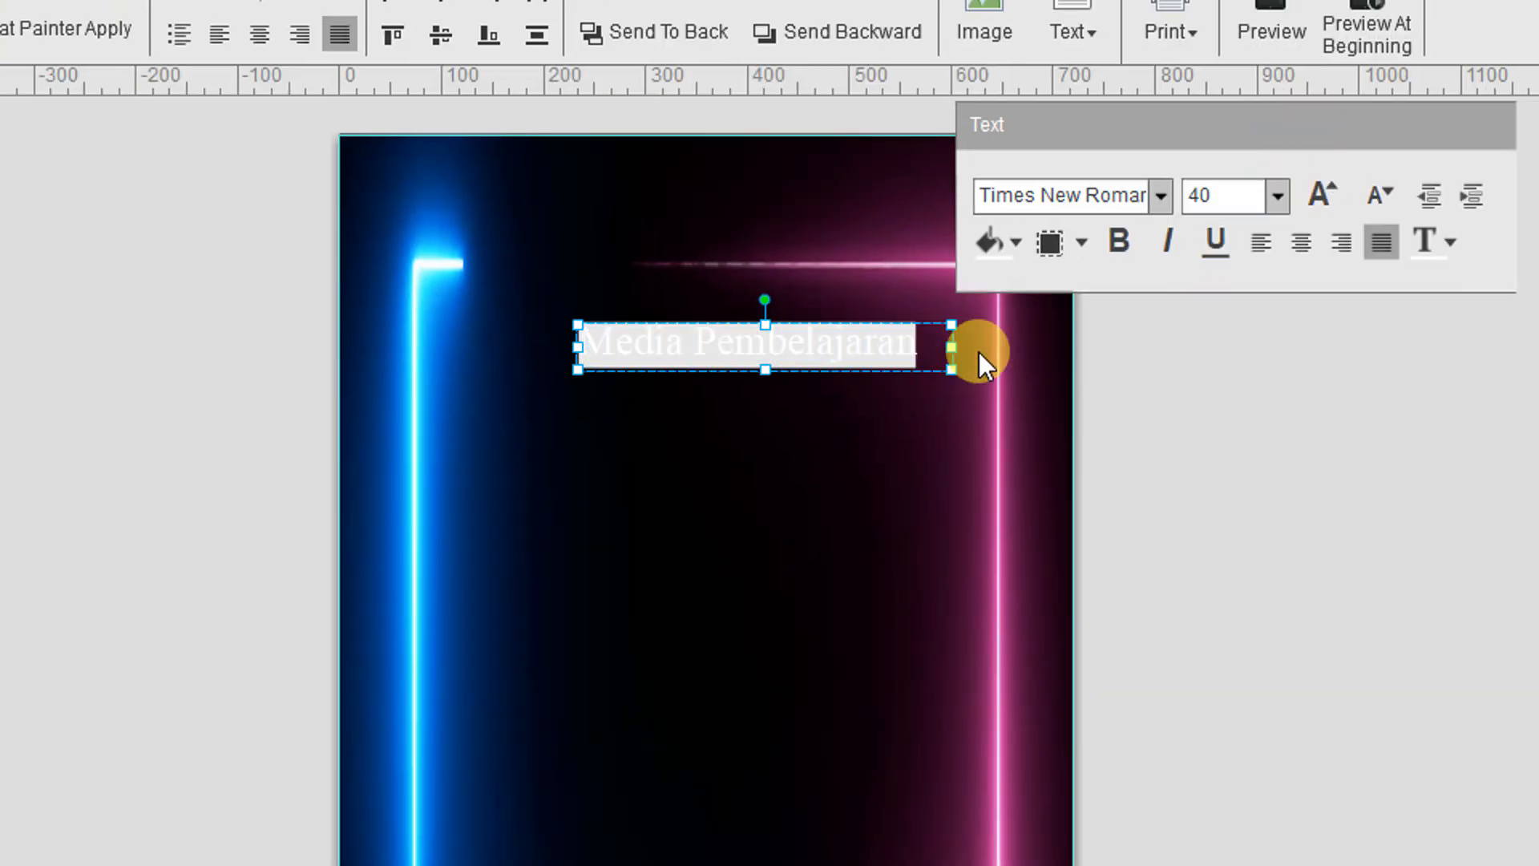
pyautogui.moveTo(941, 345); pyautogui.dragTo(526, 326)
pyautogui.hotkey('ctrl', 'b')
pyautogui.click(799, 344)
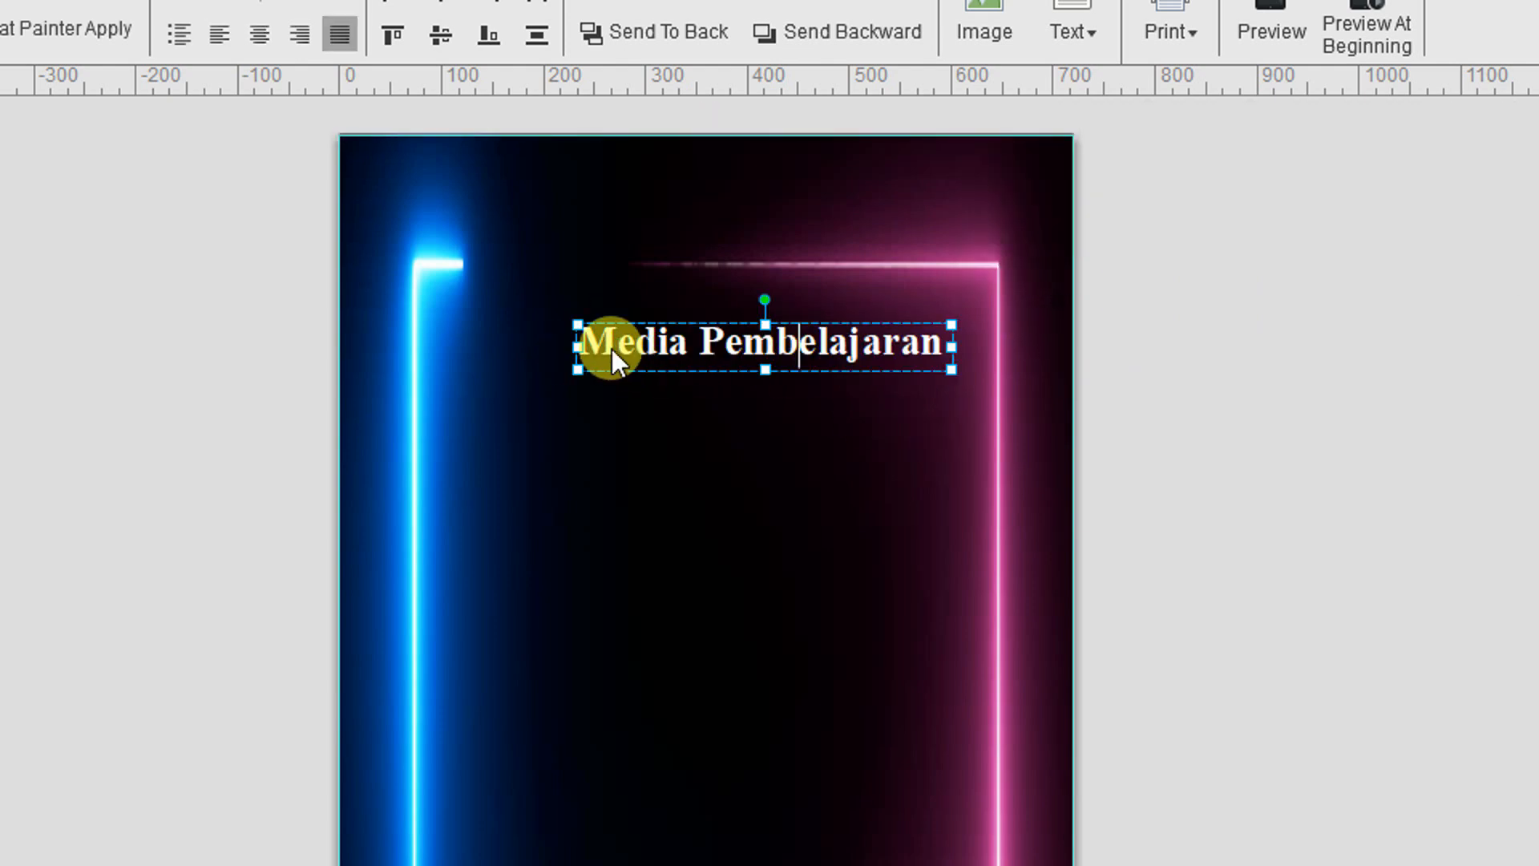
# - Shift the title text box slightly left and up, and paste a duplicate of it on the start page
pyautogui.moveTo(673, 348); pyautogui.dragTo(639, 326)
pyautogui.click(754, 357)
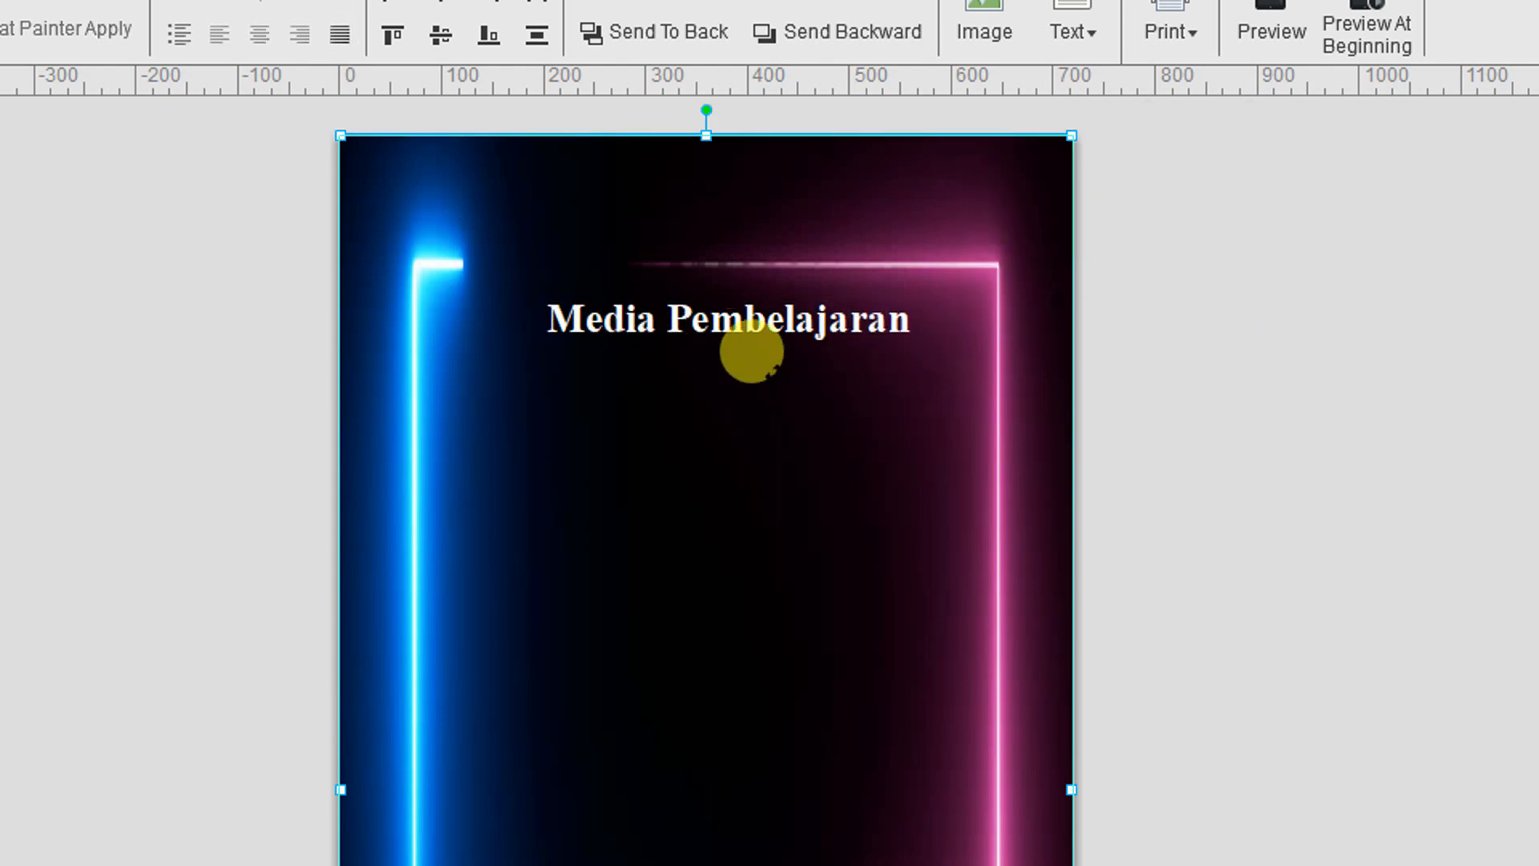
pyautogui.click(744, 324)
pyautogui.click(746, 320)
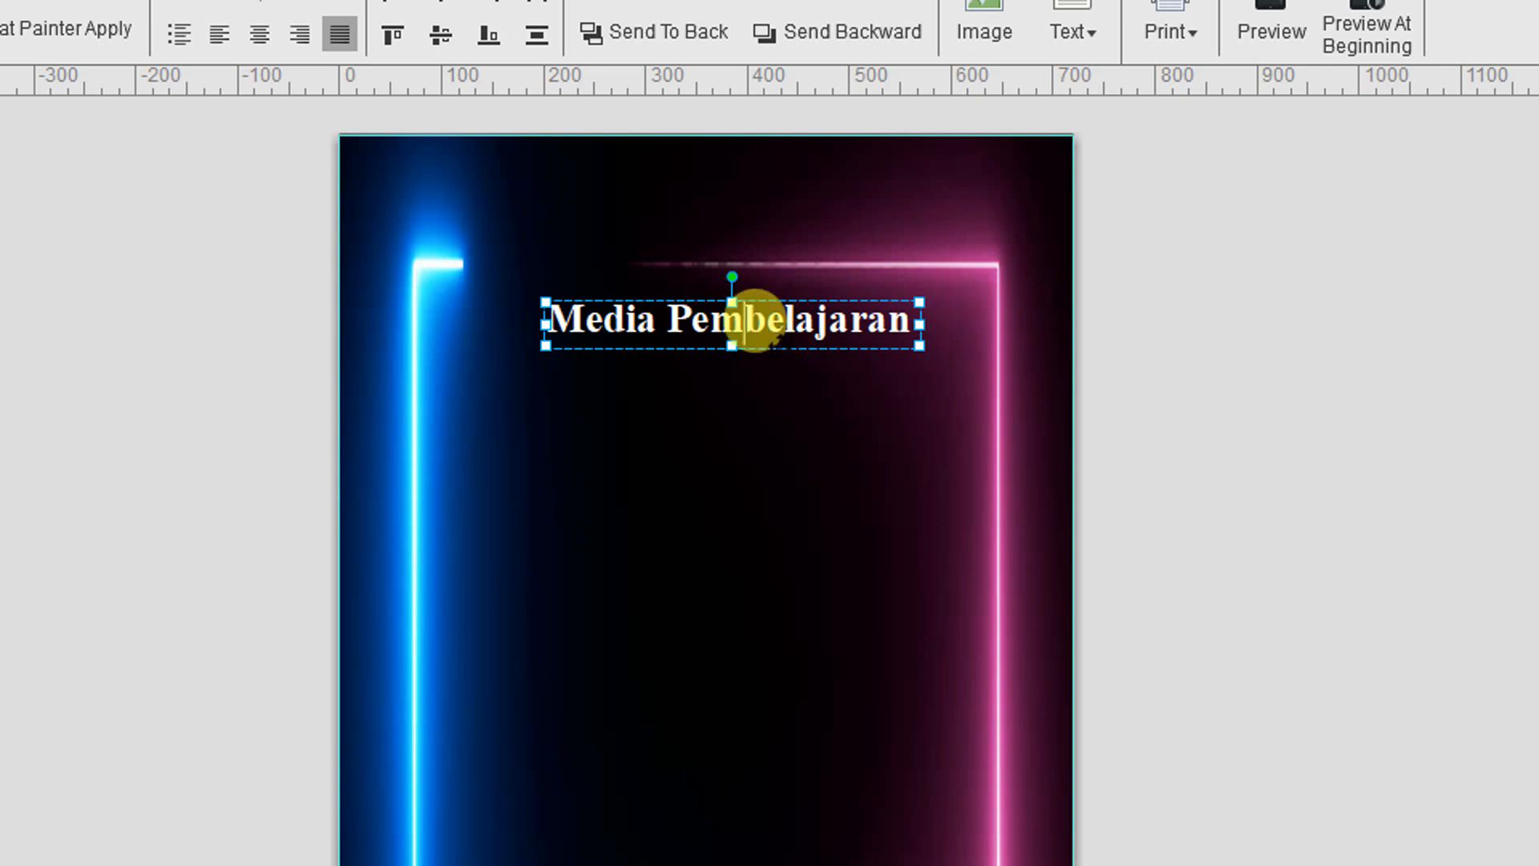
pyautogui.click(750, 321)
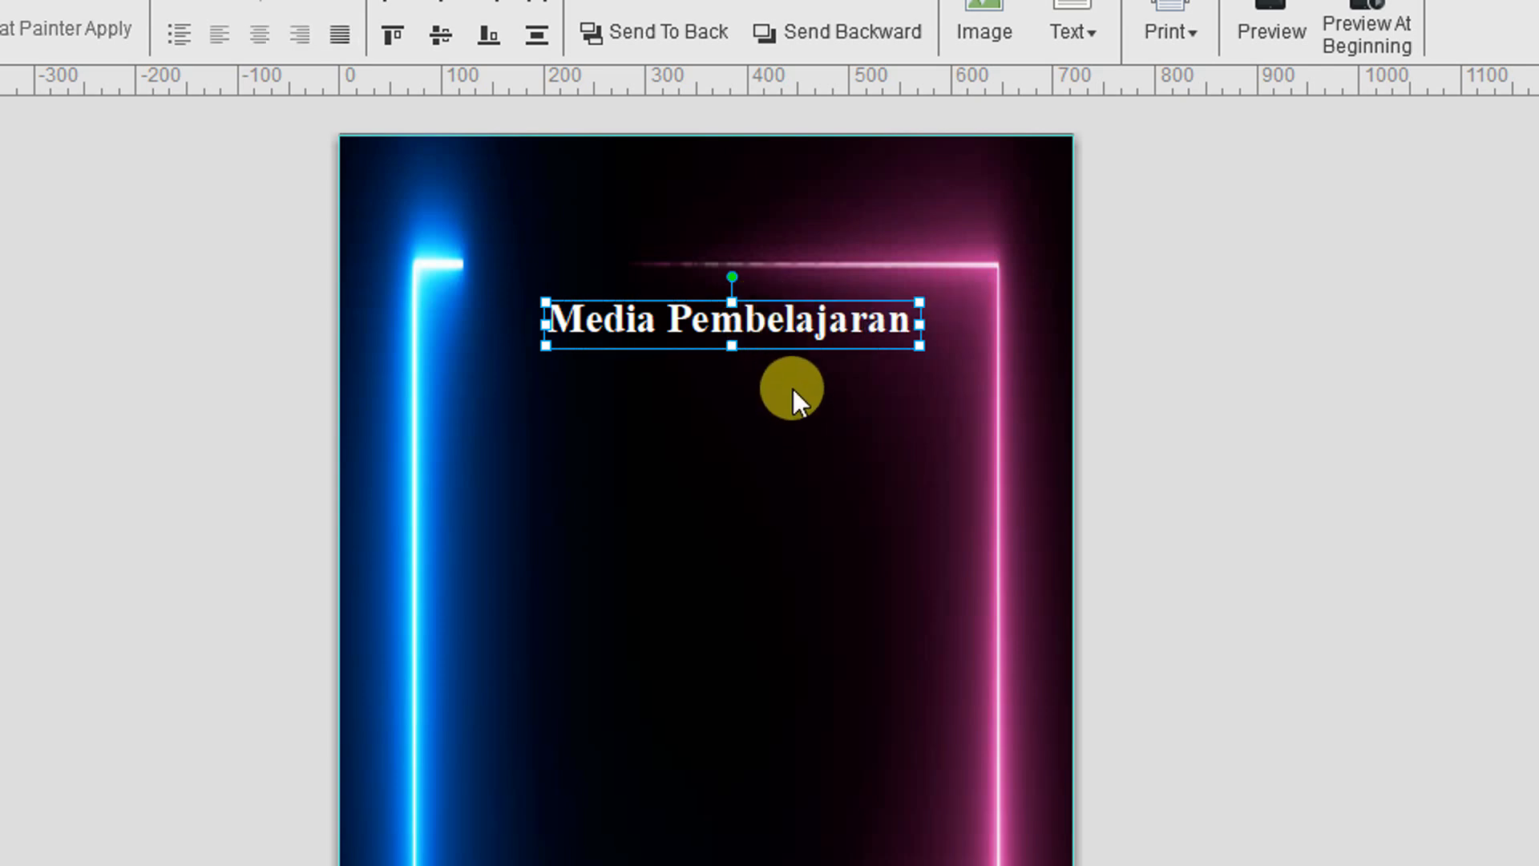
pyautogui.click(808, 450)
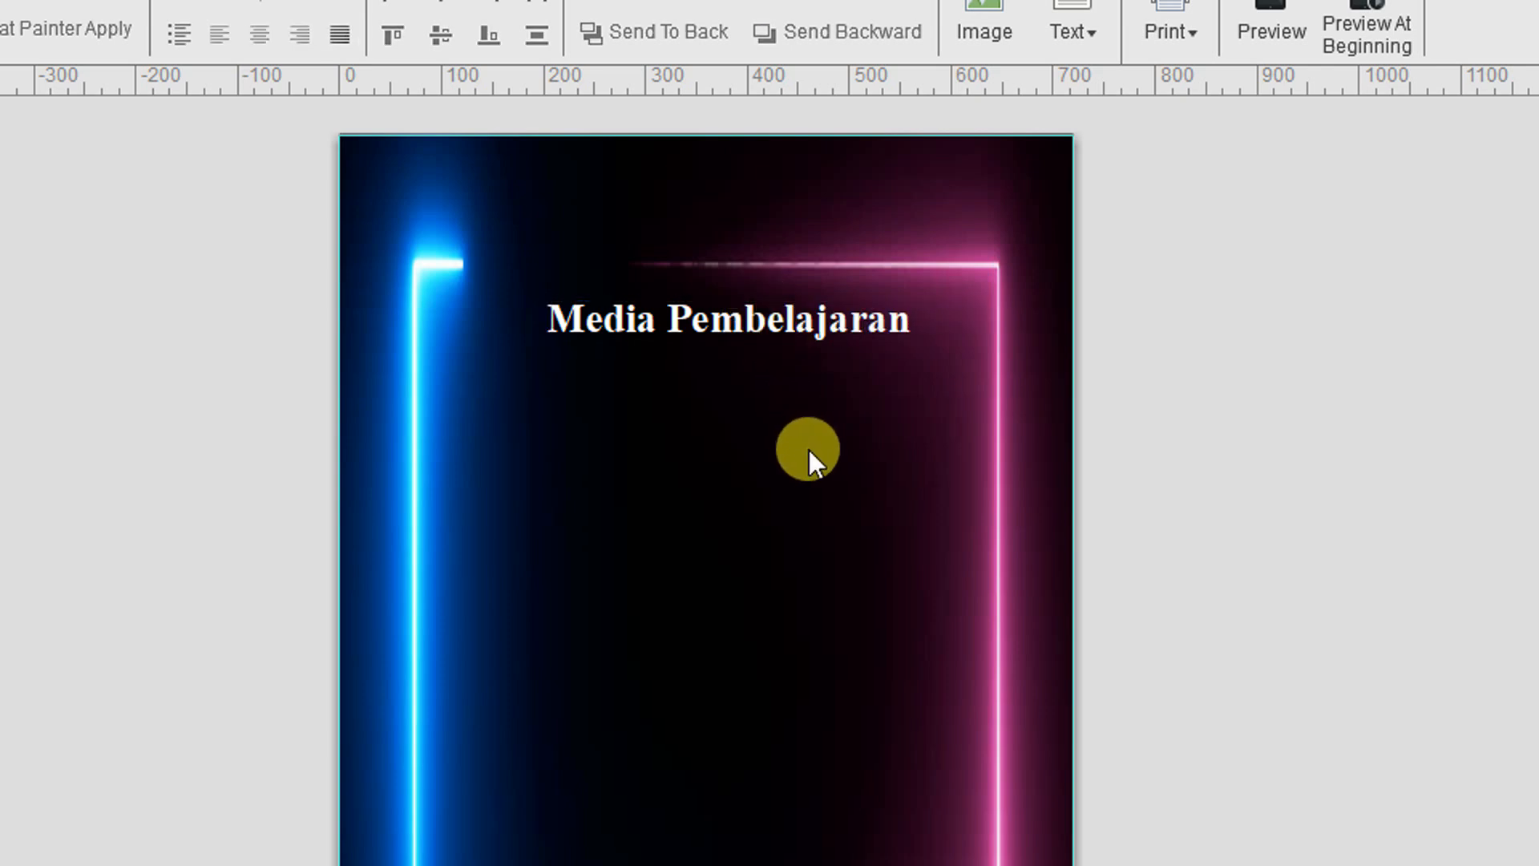
pyautogui.hotkey('ctrl', 'v')
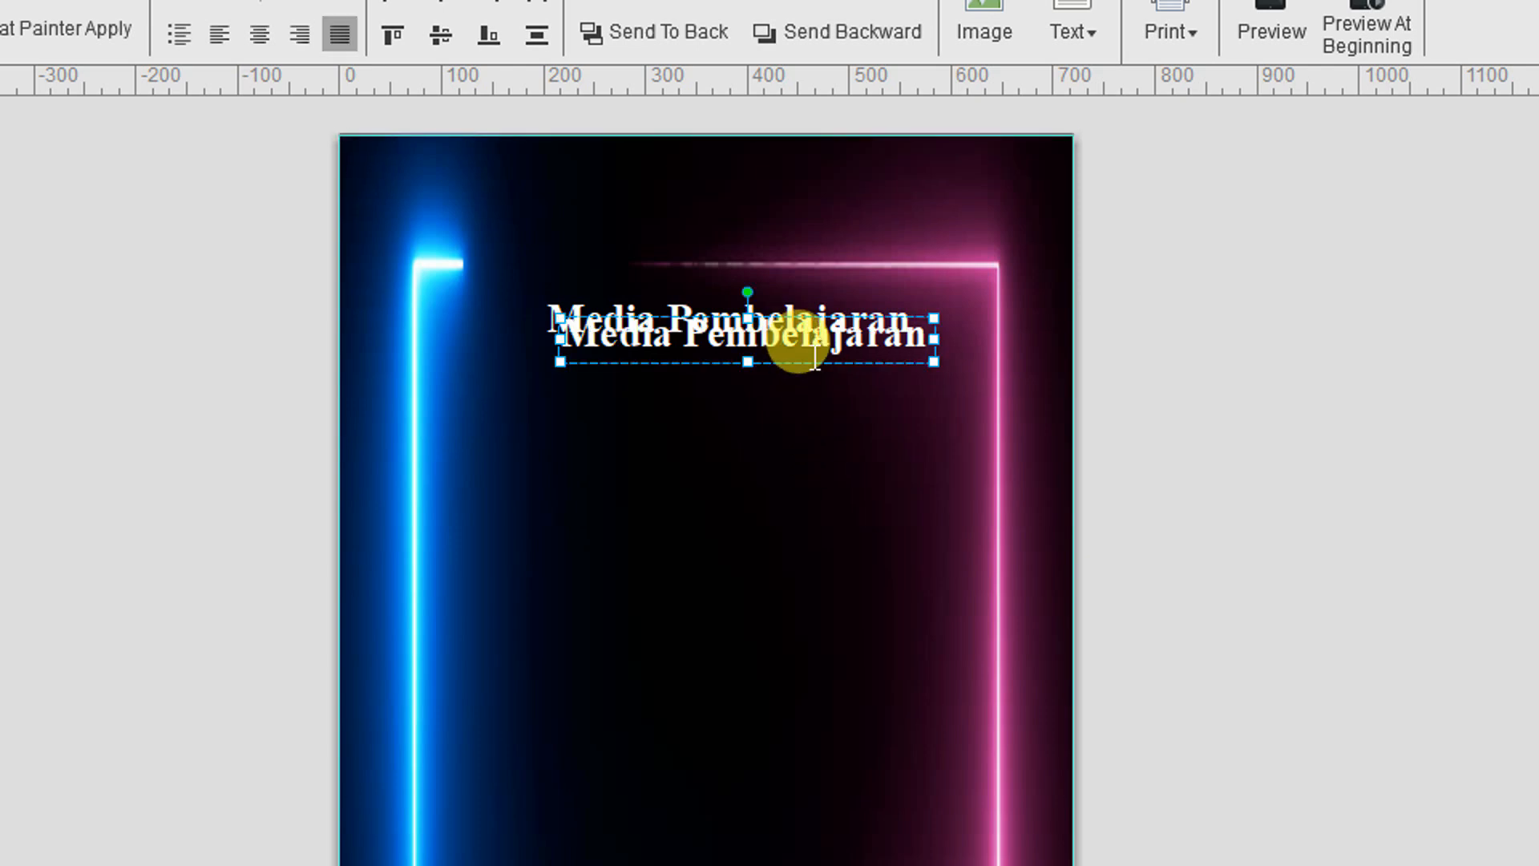
# - Place the duplicated title box below the original, replace its text with "Bahasa Jawa", and centre-align the text
pyautogui.moveTo(783, 337); pyautogui.dragTo(772, 372)
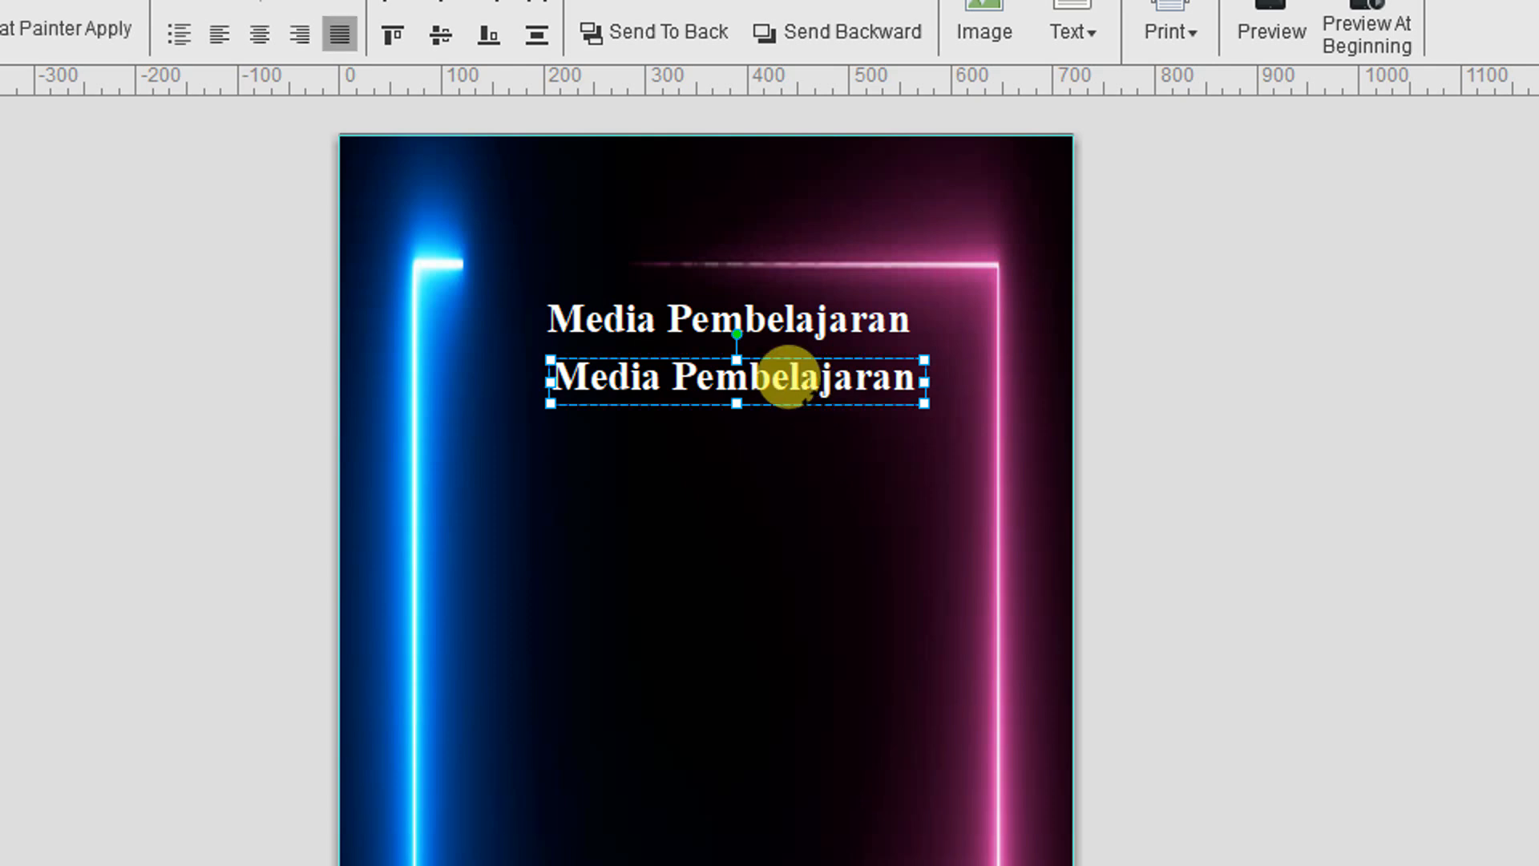
pyautogui.doubleClick(801, 382)
pyautogui.hotkey('ctrl', 'a')
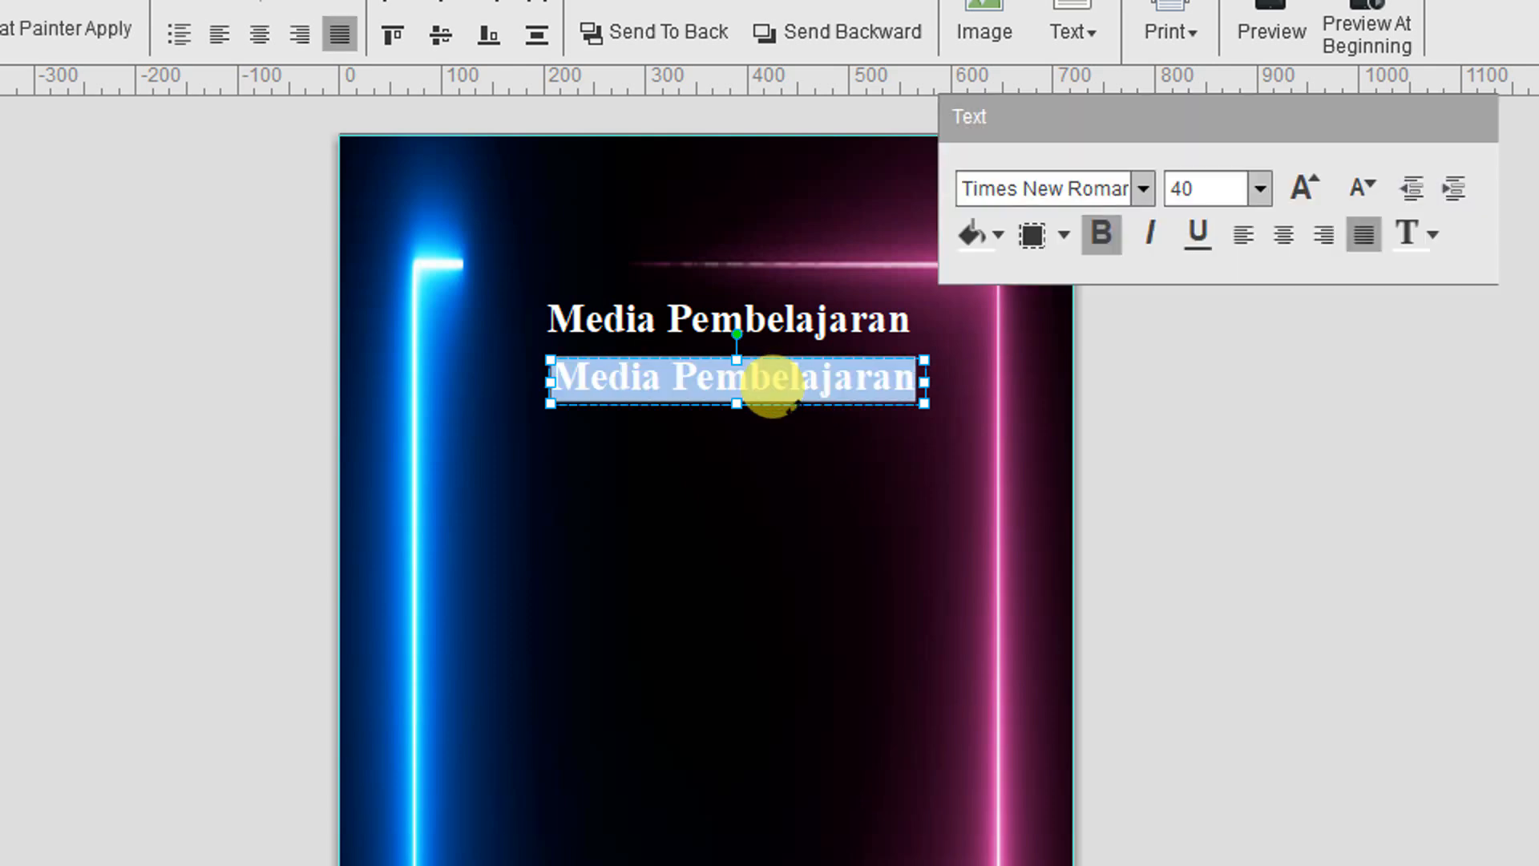
pyautogui.write('Bahasa Jawa')
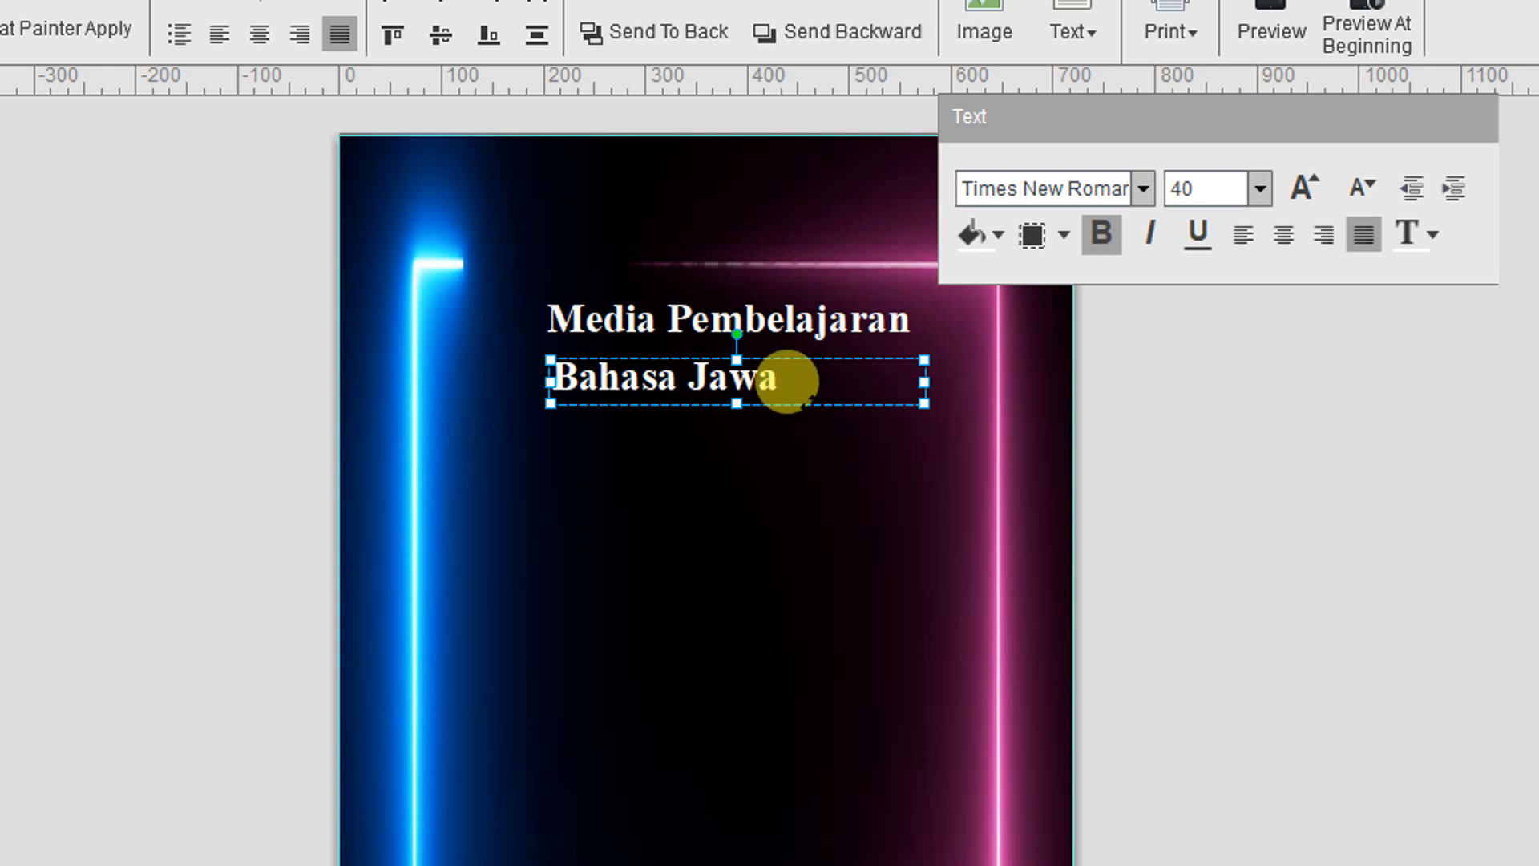
pyautogui.click(1284, 241)
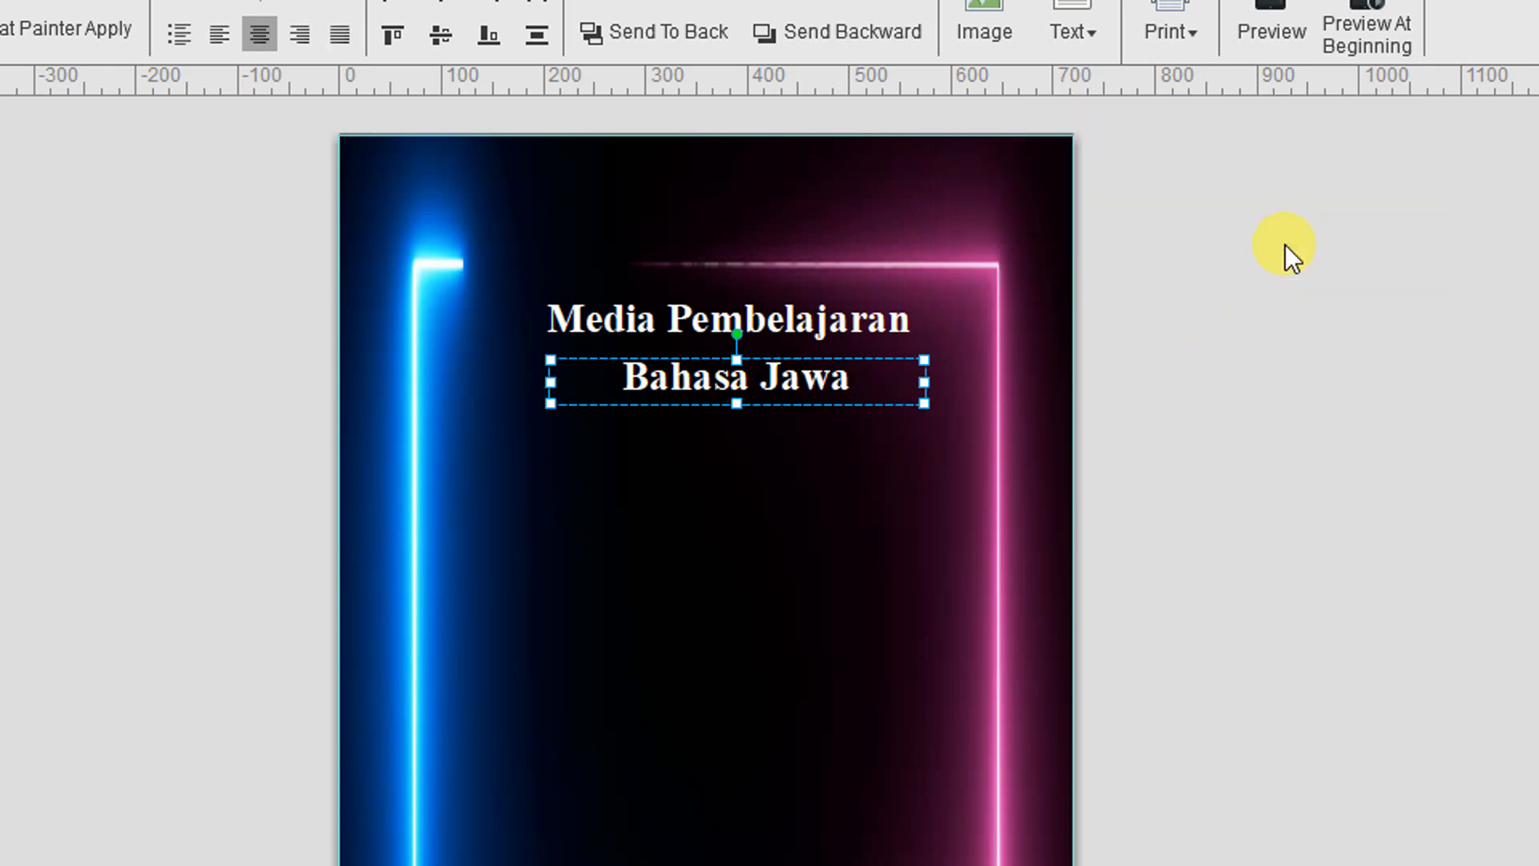
# - Move the "Bahasa Jawa" text box slightly up and left so it sits close beneath "Media Pembelajaran"
pyautogui.click(951, 400)
pyautogui.click(859, 359)
pyautogui.click(859, 358)
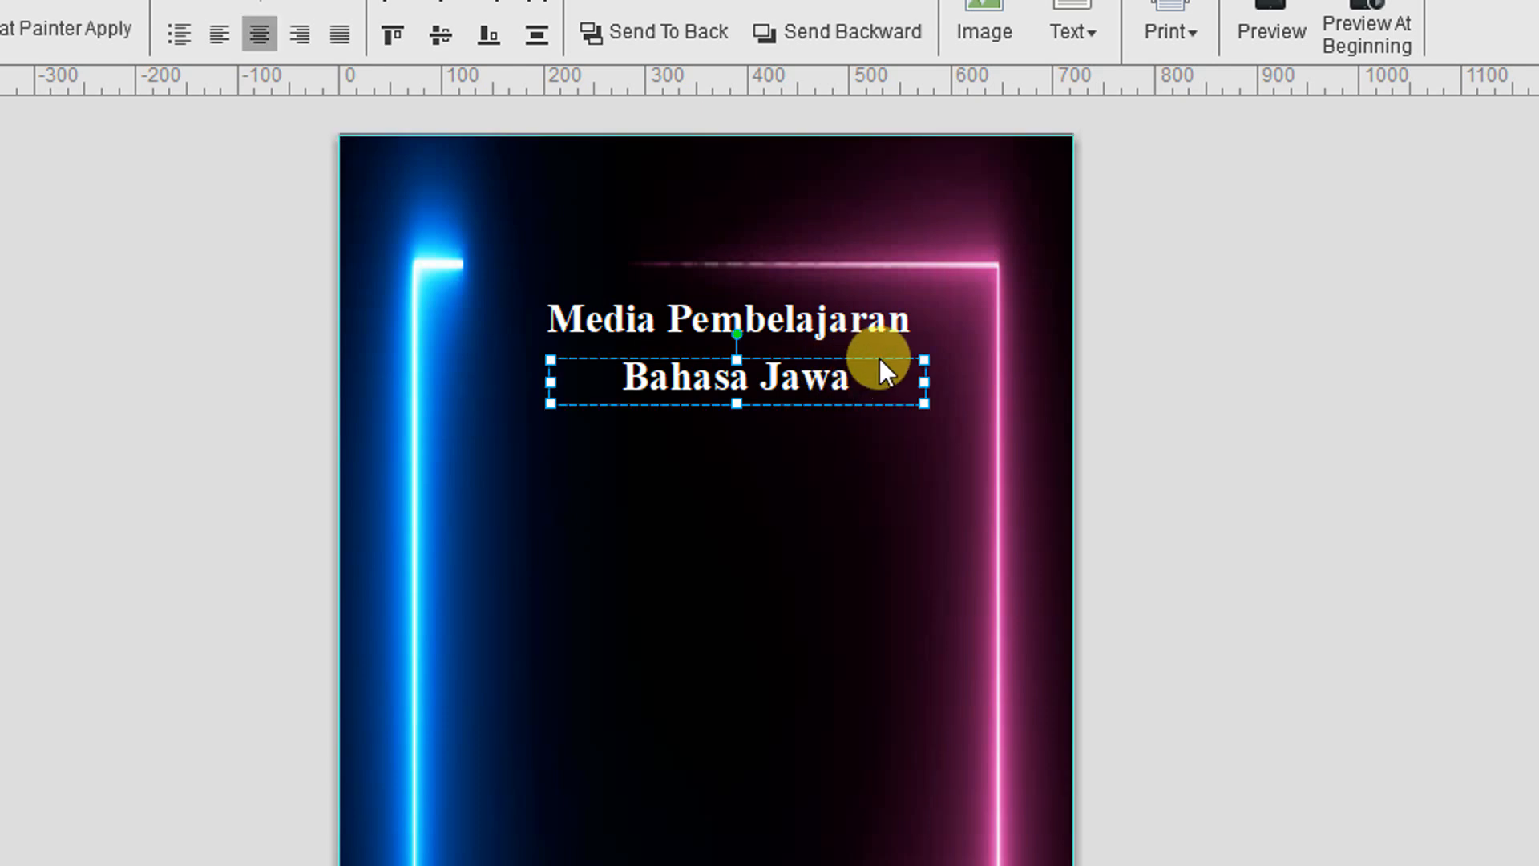
pyautogui.click(843, 431)
pyautogui.moveTo(786, 402); pyautogui.dragTo(755, 379)
pyautogui.click(785, 395)
pyautogui.click(823, 483)
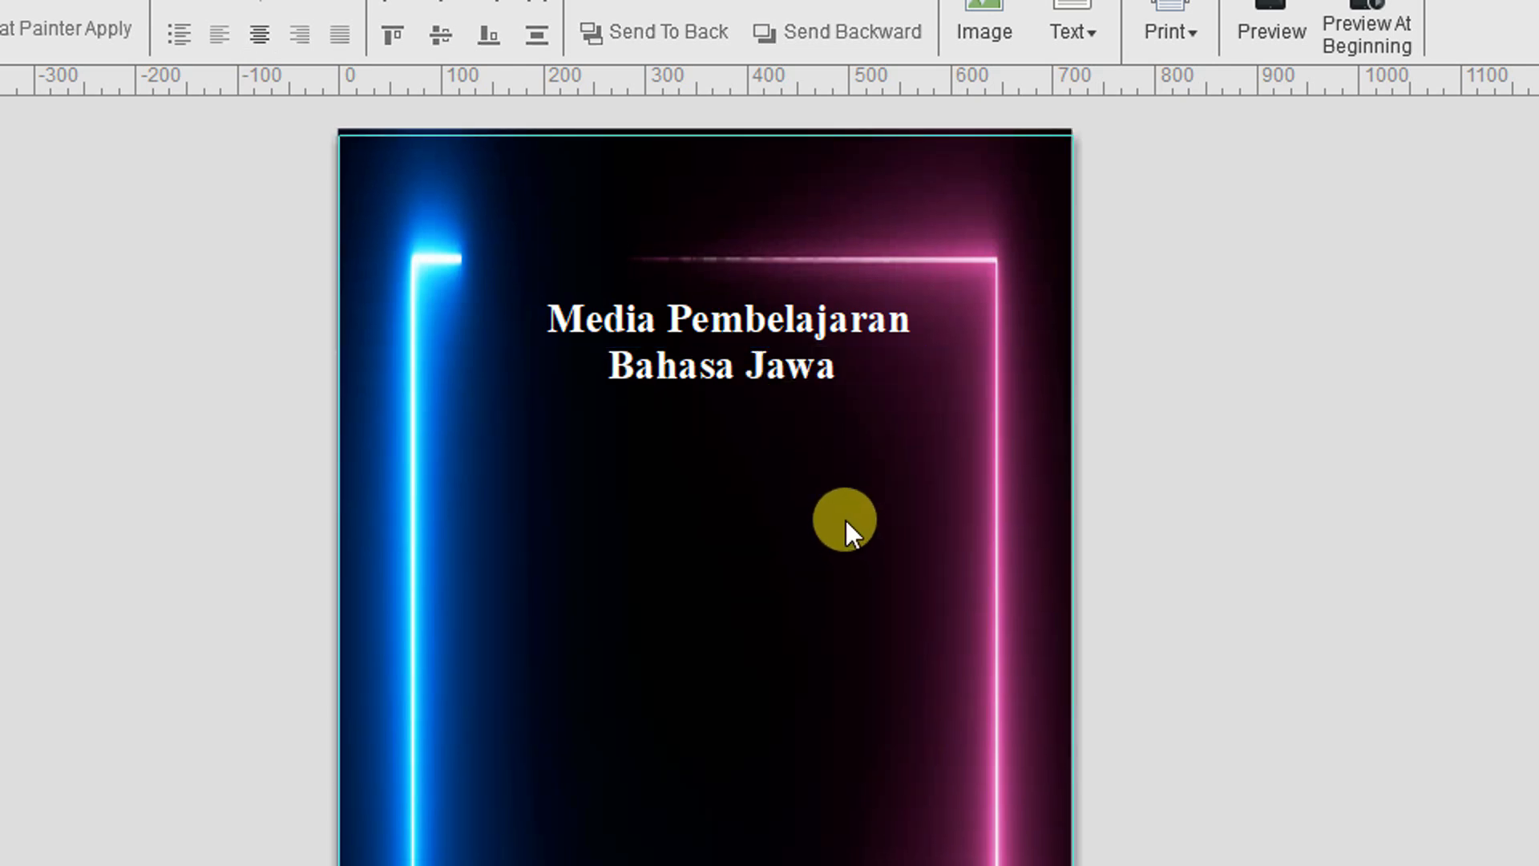
# - Paste a copy of the "Bahasa Jawa" text box and place it just below the original
pyautogui.click(780, 368)
pyautogui.moveTo(801, 388); pyautogui.dragTo(778, 364)
pyautogui.hotkey('ctrl', 'v')
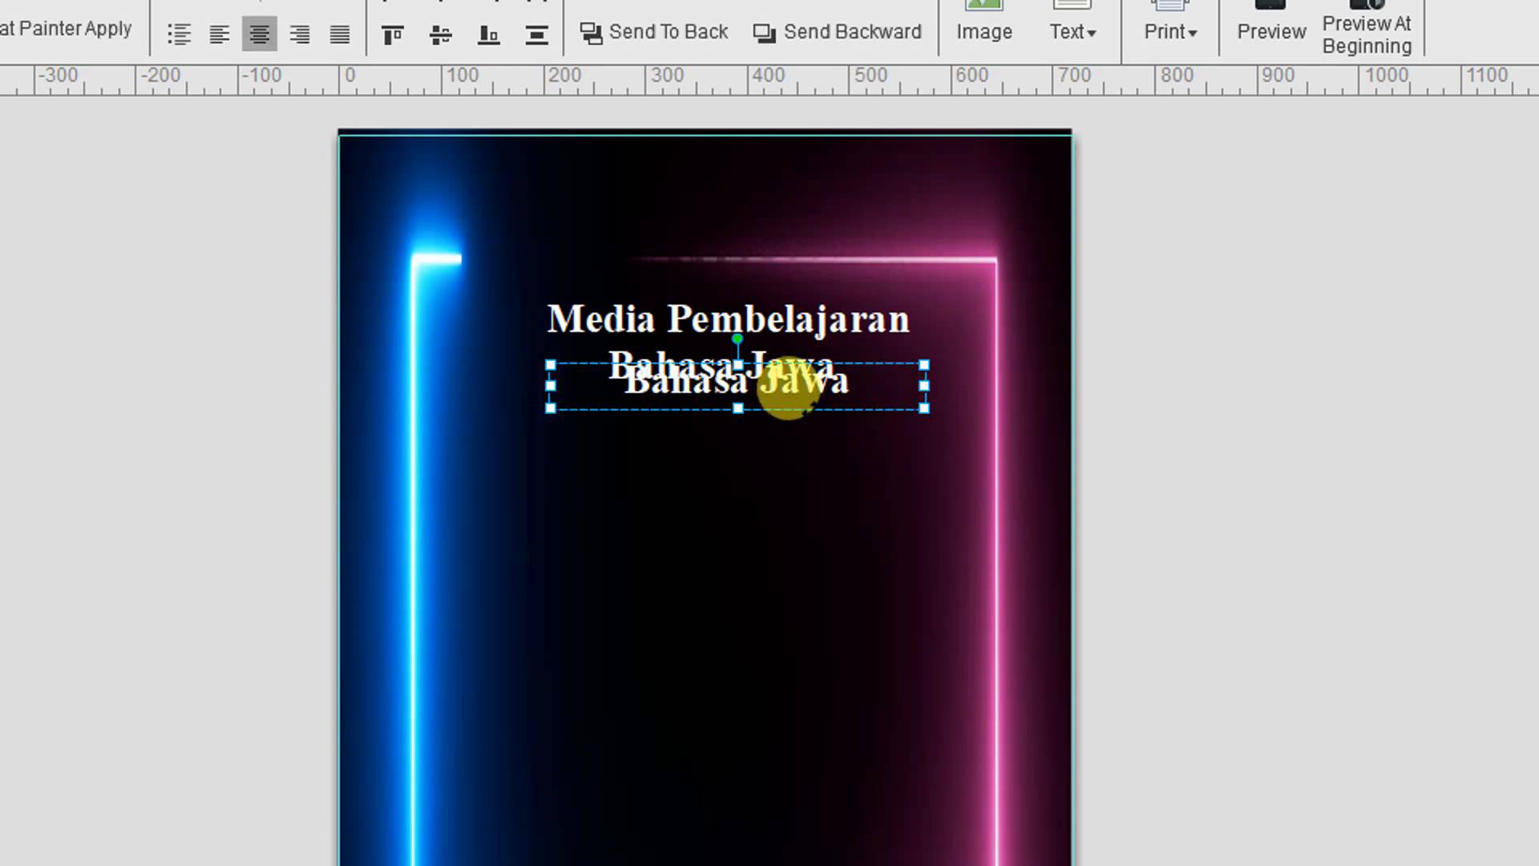
pyautogui.moveTo(781, 388); pyautogui.dragTo(747, 420)
pyautogui.click(816, 421)
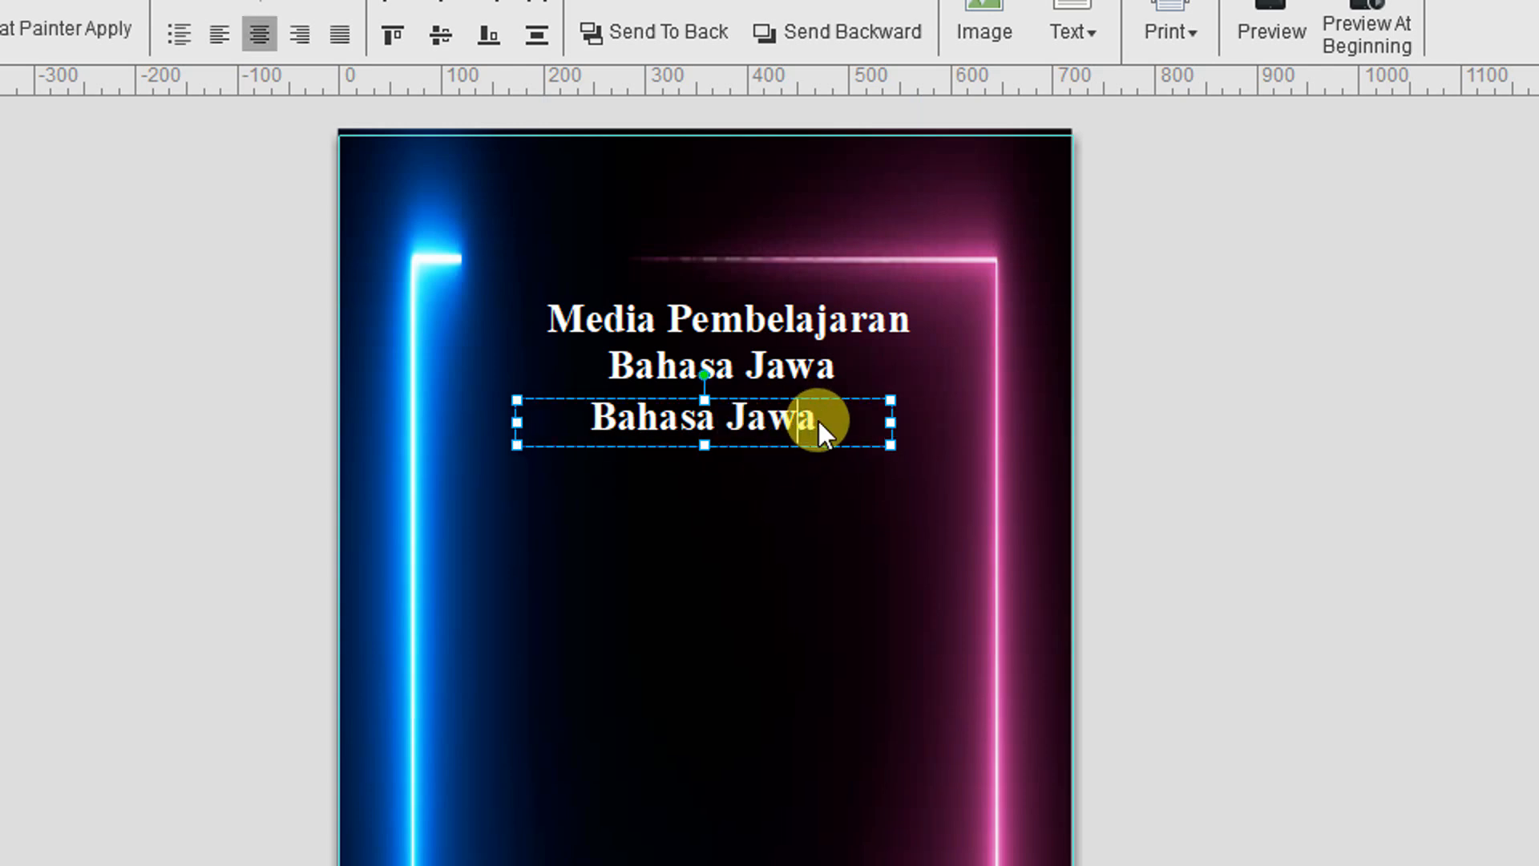
# - Replace the text of the lower "Bahasa Jawa" copy with "Crita Rakyat"
pyautogui.press('BackSpace')
pyautogui.press('BackSpace')
pyautogui.press('BackSpace')
pyautogui.press('BackSpace')
pyautogui.press('BackSpace')
pyautogui.press('BackSpace')
pyautogui.press('BackSpace')
pyautogui.press('BackSpace')
pyautogui.press('BackSpace')
pyautogui.press('BackSpace')
pyautogui.press('BackSpace')
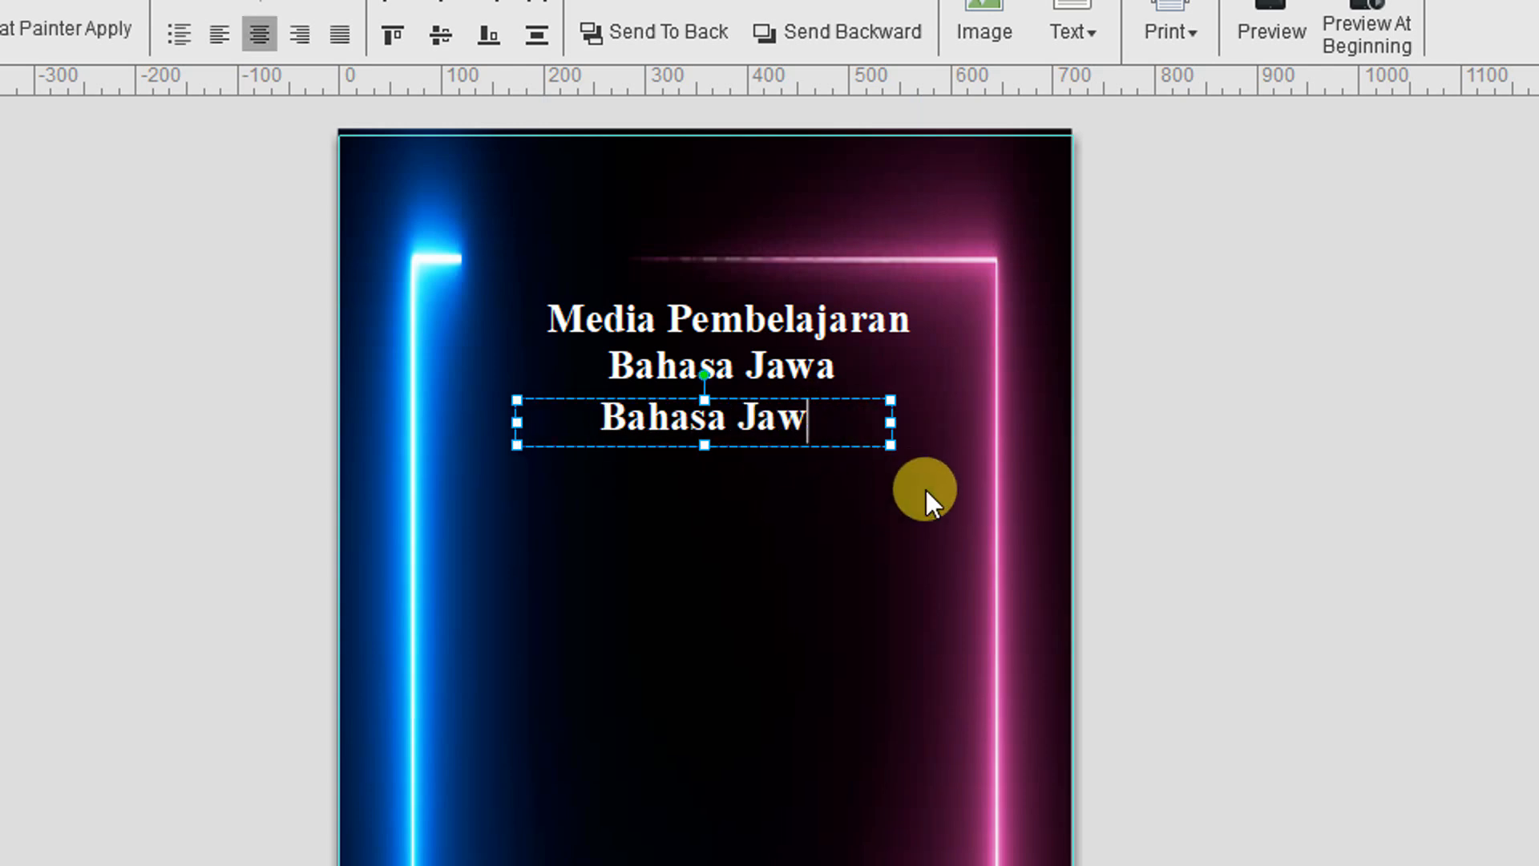
pyautogui.write('C')
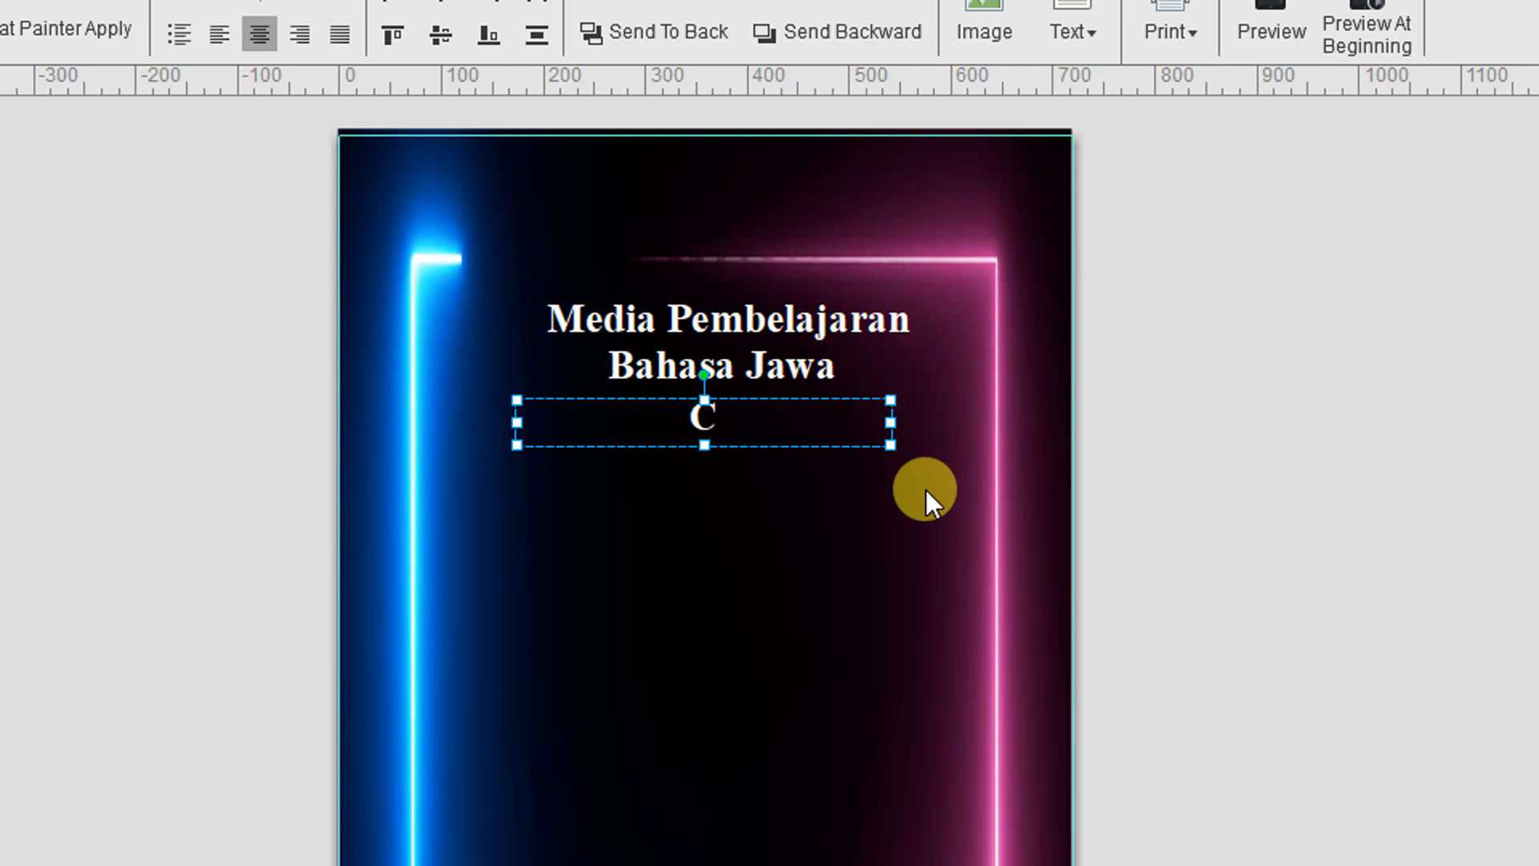
pyautogui.write('R')
pyautogui.press('BackSpace')
pyautogui.write('rita R')
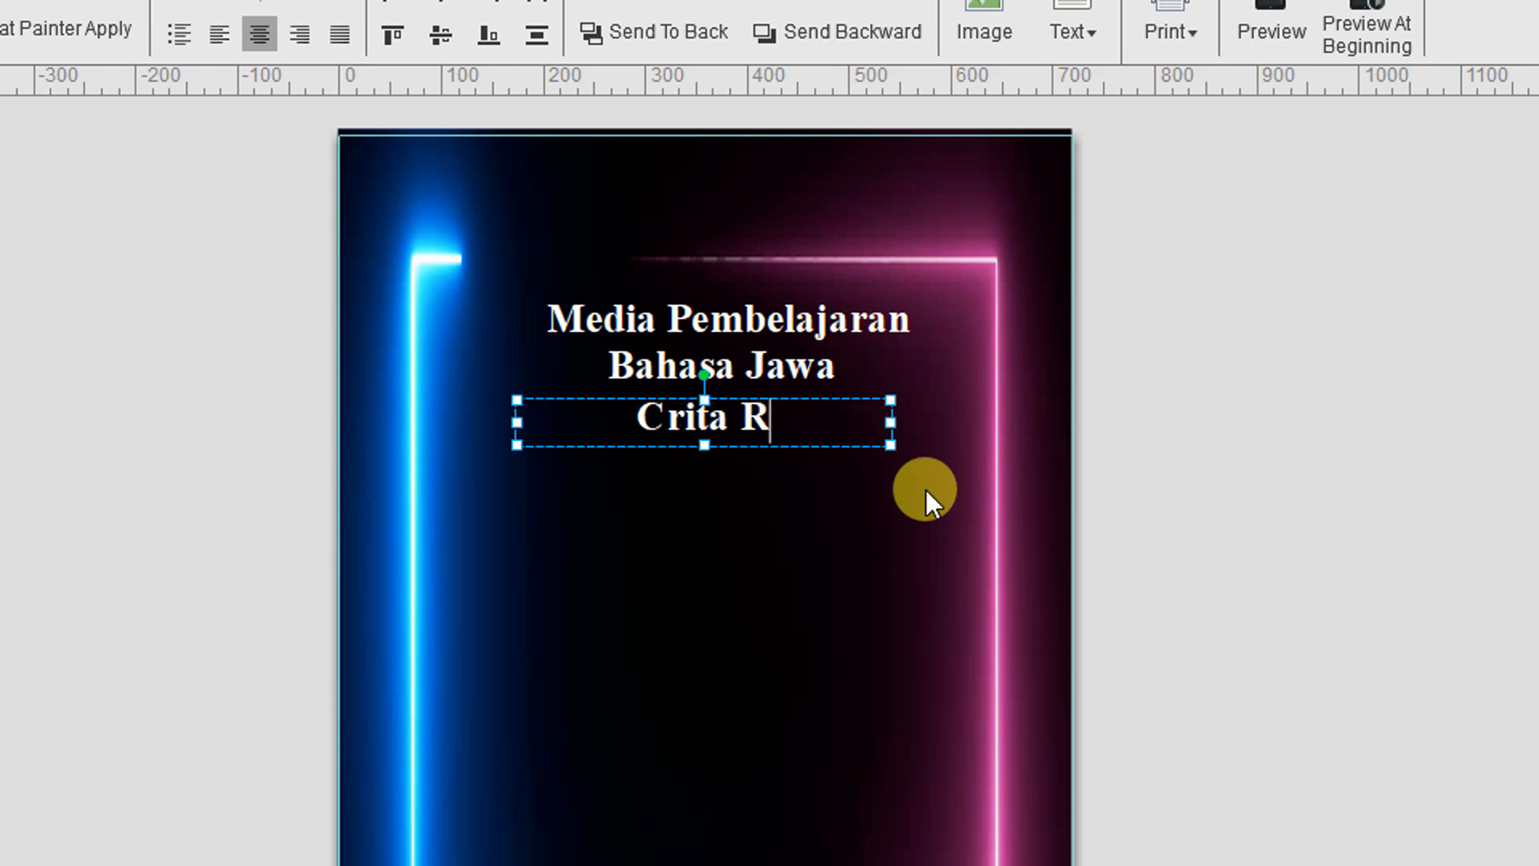
pyautogui.write('aka')
pyautogui.press('BackSpace')
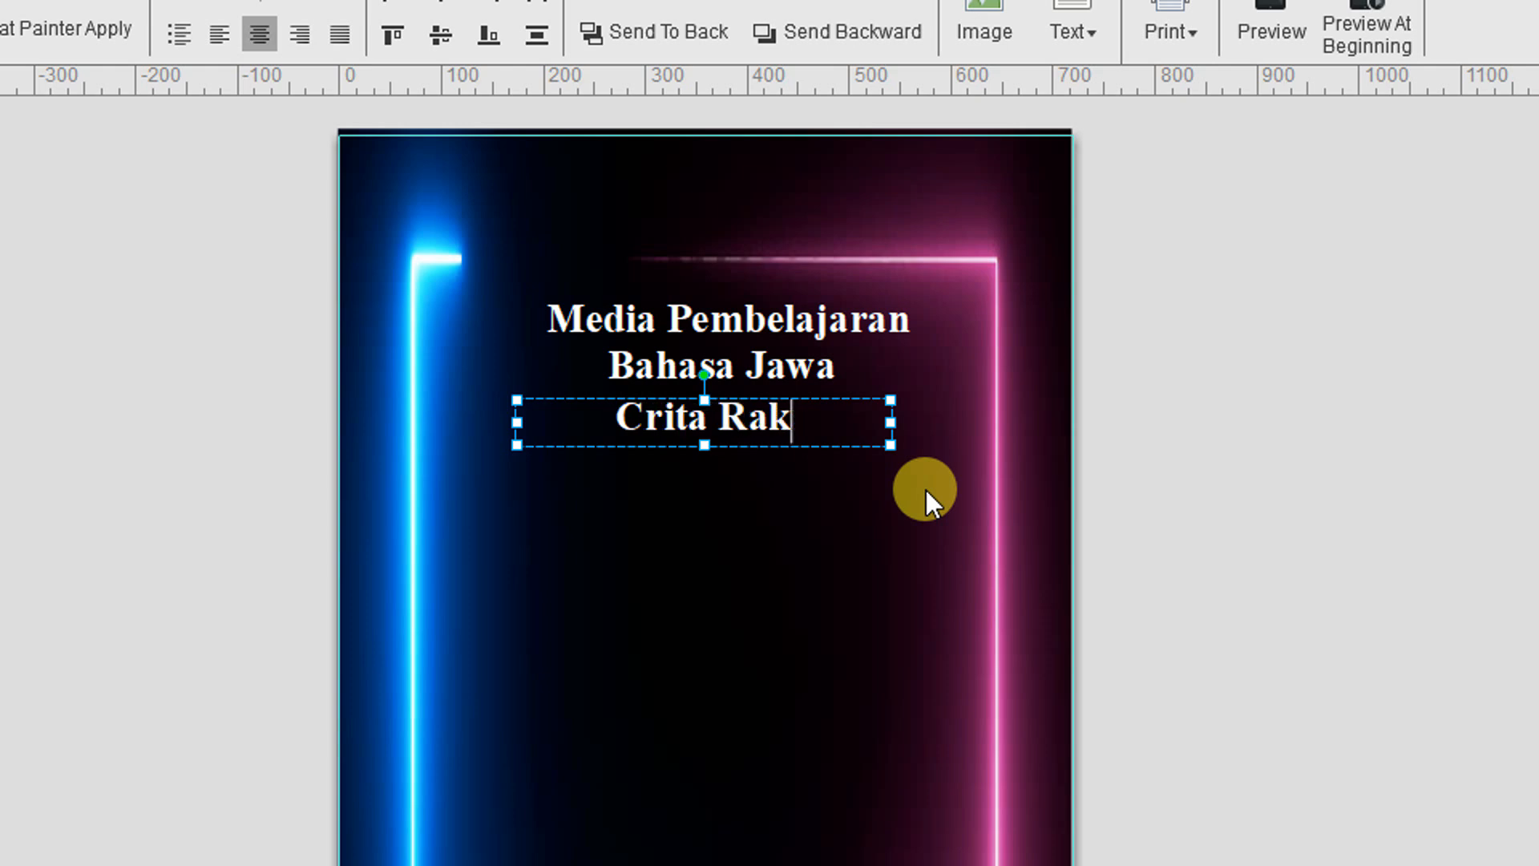
pyautogui.write('yat')
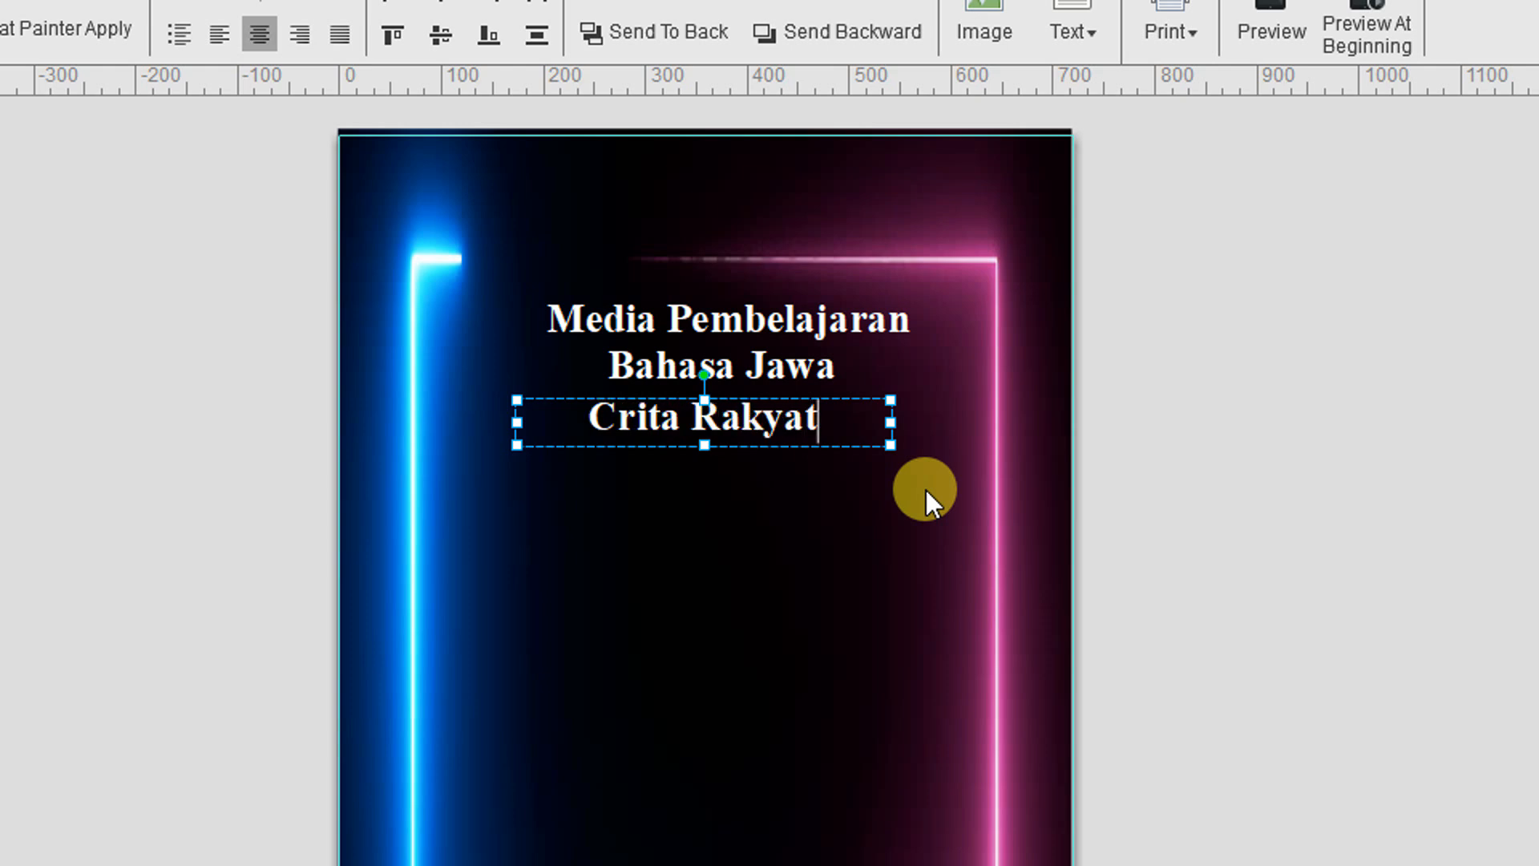
# - Keep "Crita Rakyat" centre-aligned and shift its text box slightly right and down beneath "Bahasa Jawa"
pyautogui.moveTo(811, 424); pyautogui.dragTo(649, 425)
pyautogui.click(1271, 282)
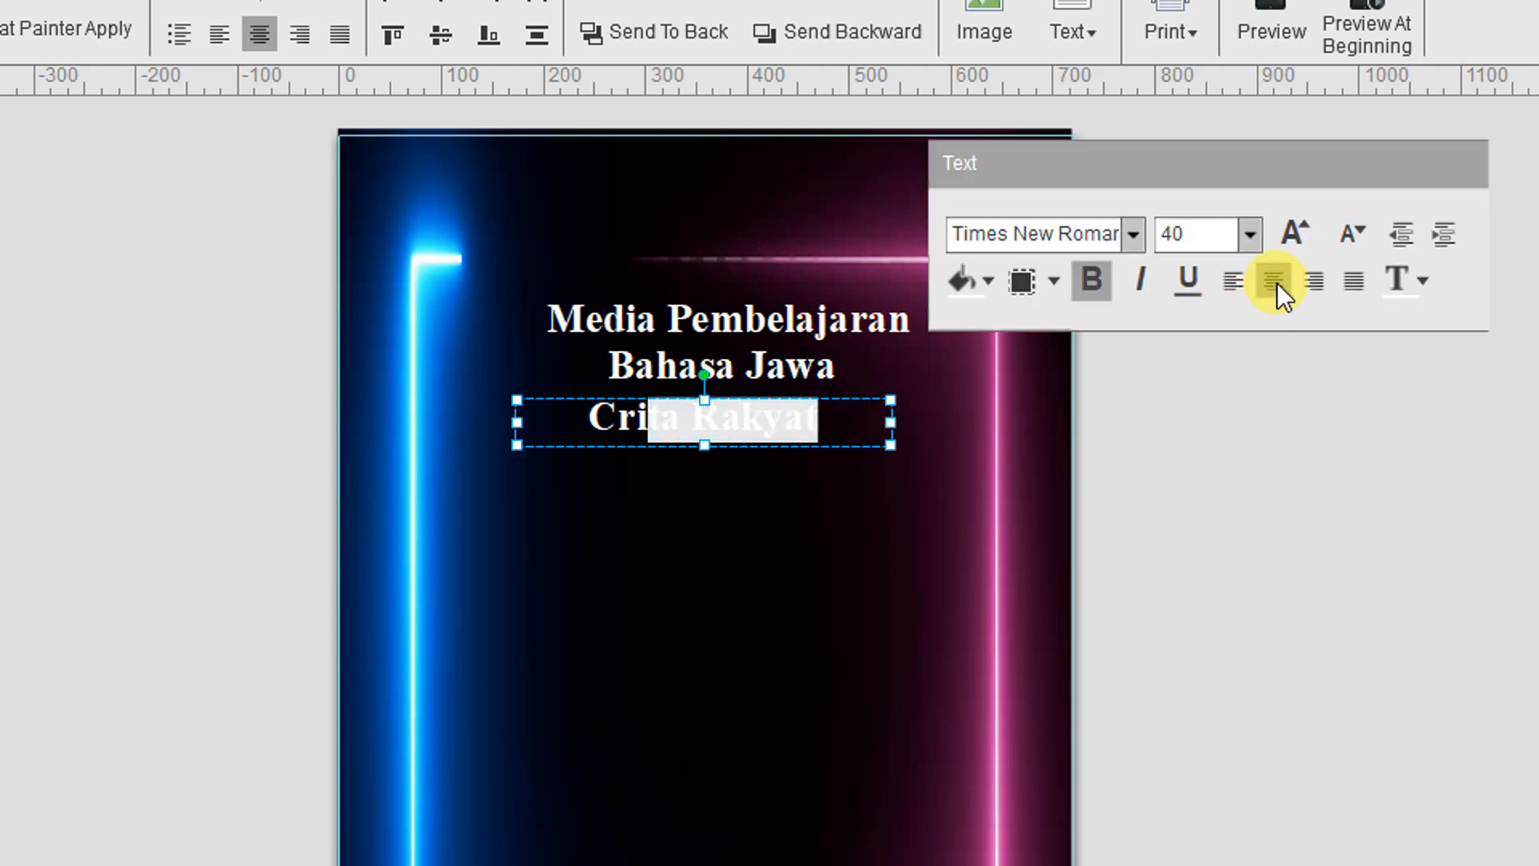
pyautogui.click(897, 549)
pyautogui.click(767, 416)
pyautogui.click(787, 475)
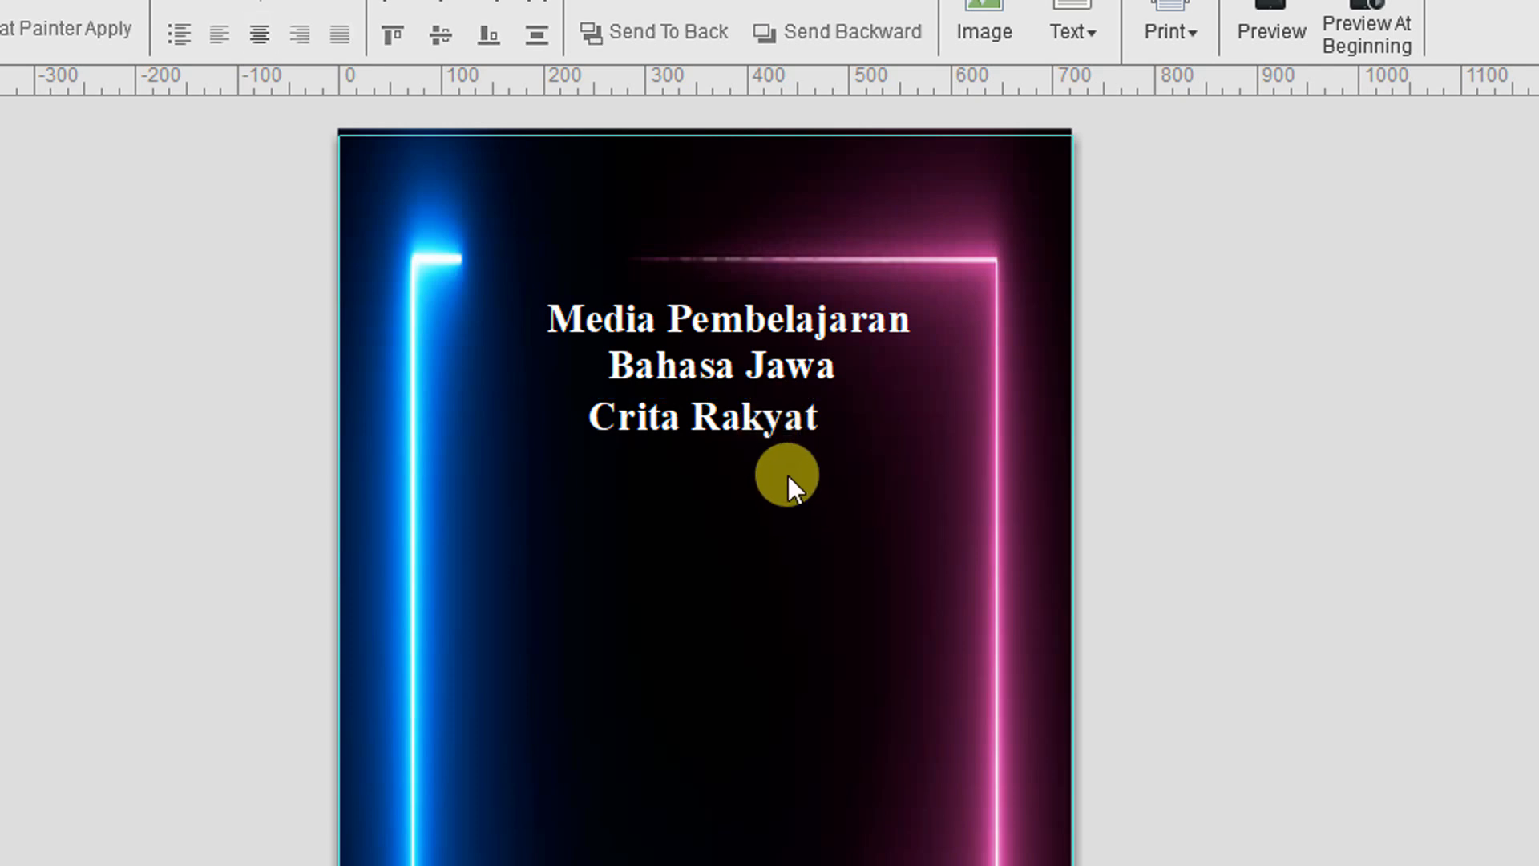
pyautogui.moveTo(765, 436)
pyautogui.mouseDown()
pyautogui.moveTo(782, 442)
pyautogui.moveTo(757, 438)
pyautogui.mouseUp()
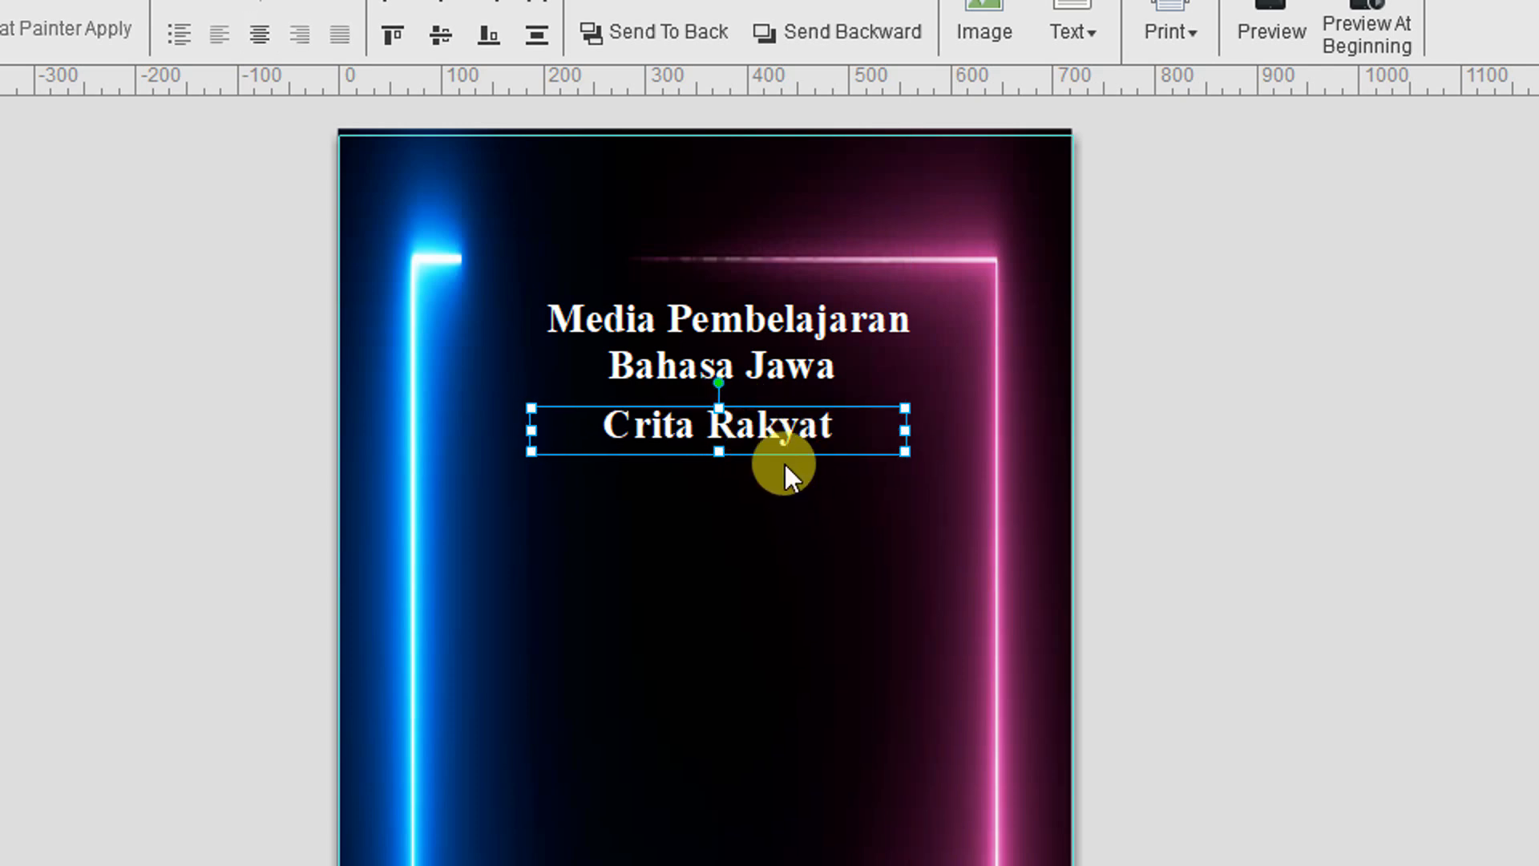
pyautogui.click(802, 535)
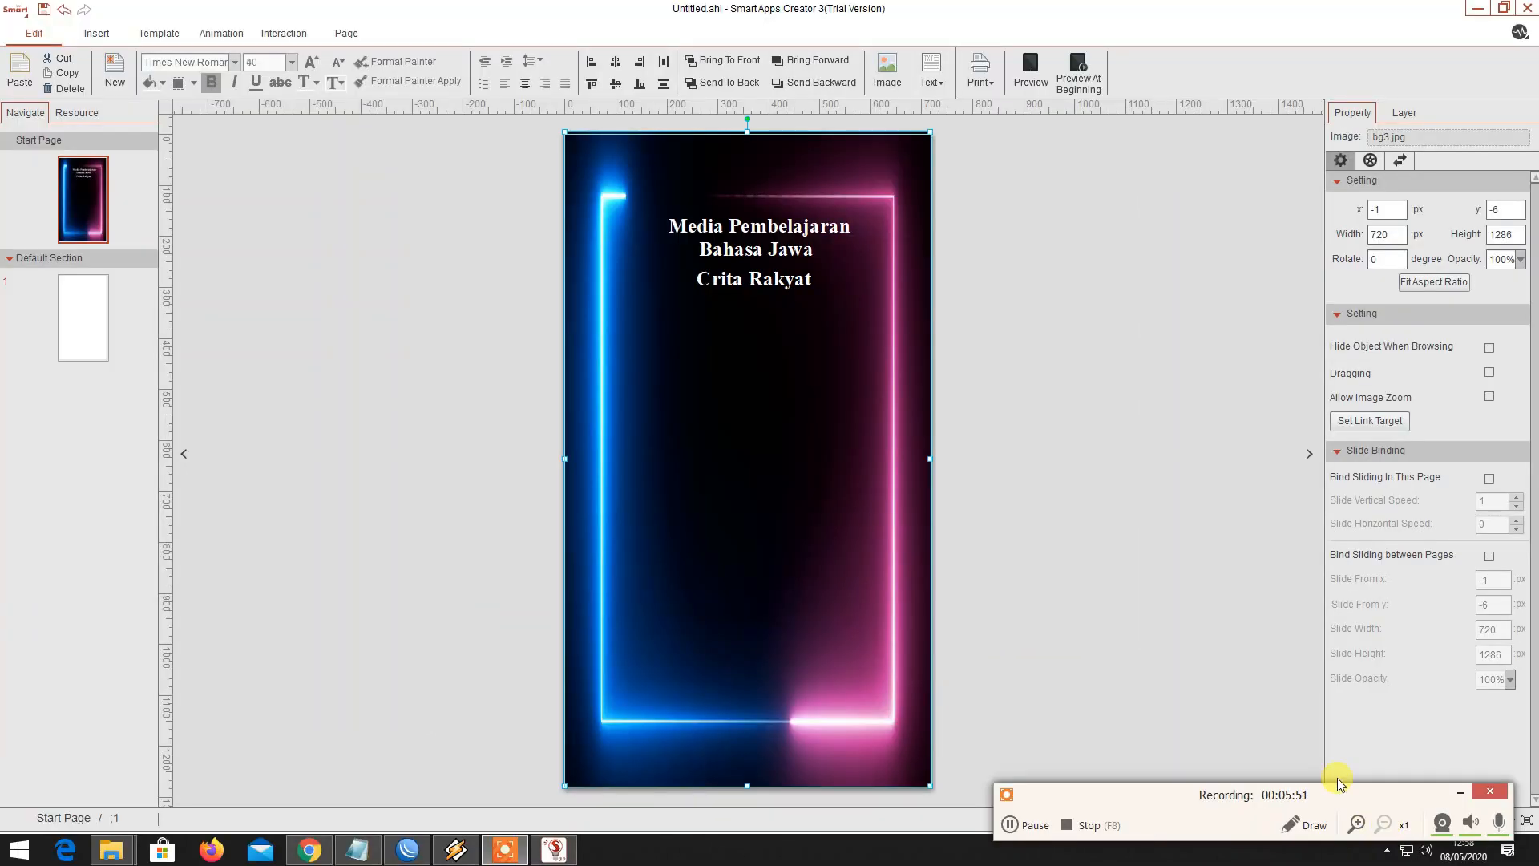
# - Preview the start page in the simulated phone twice, closing the preview each time
pyautogui.click(1029, 72)
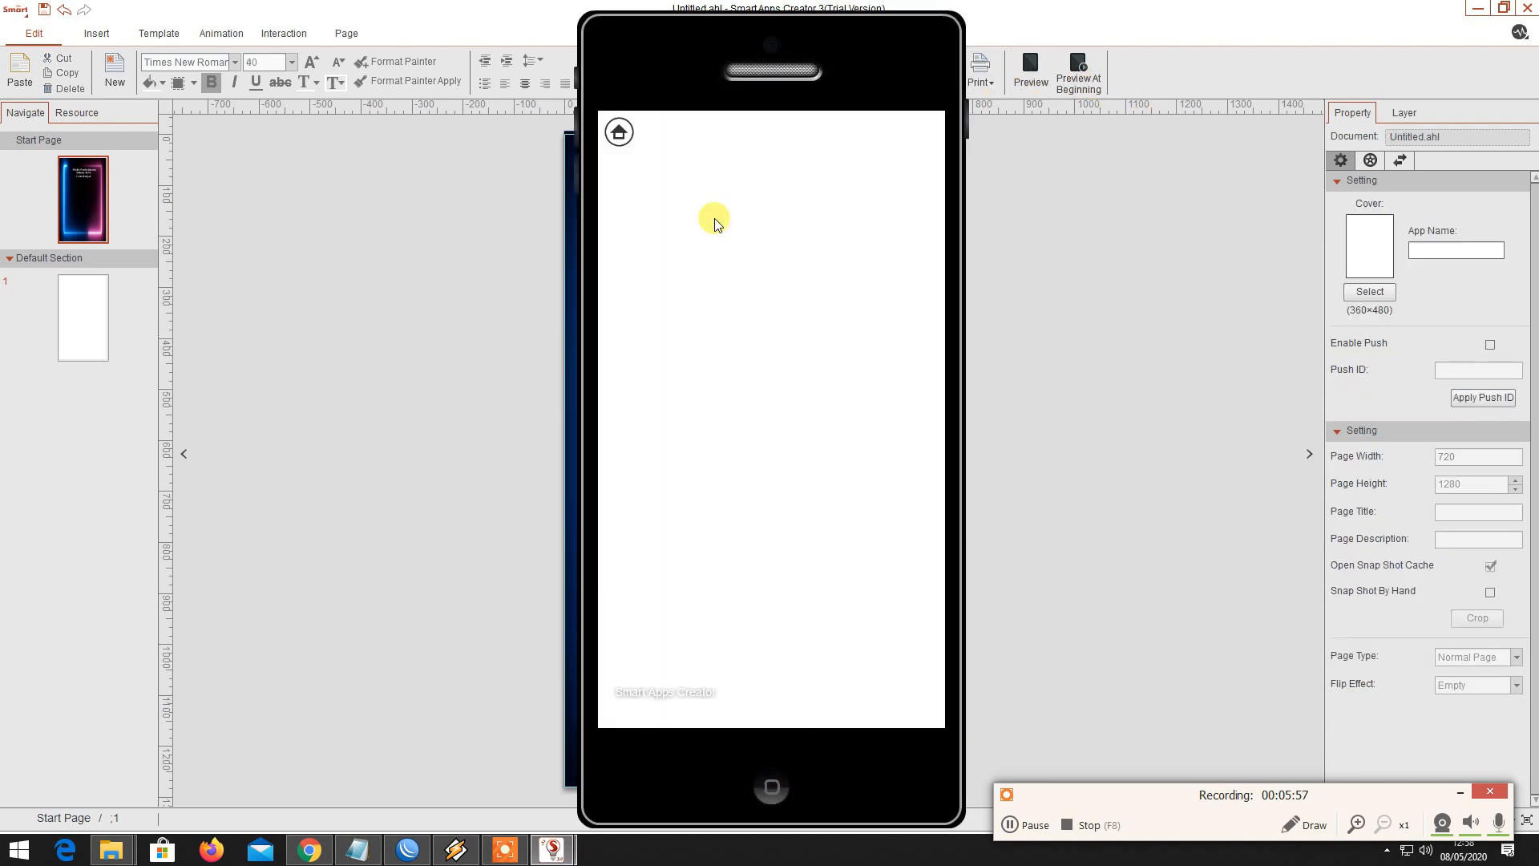
pyautogui.click(772, 787)
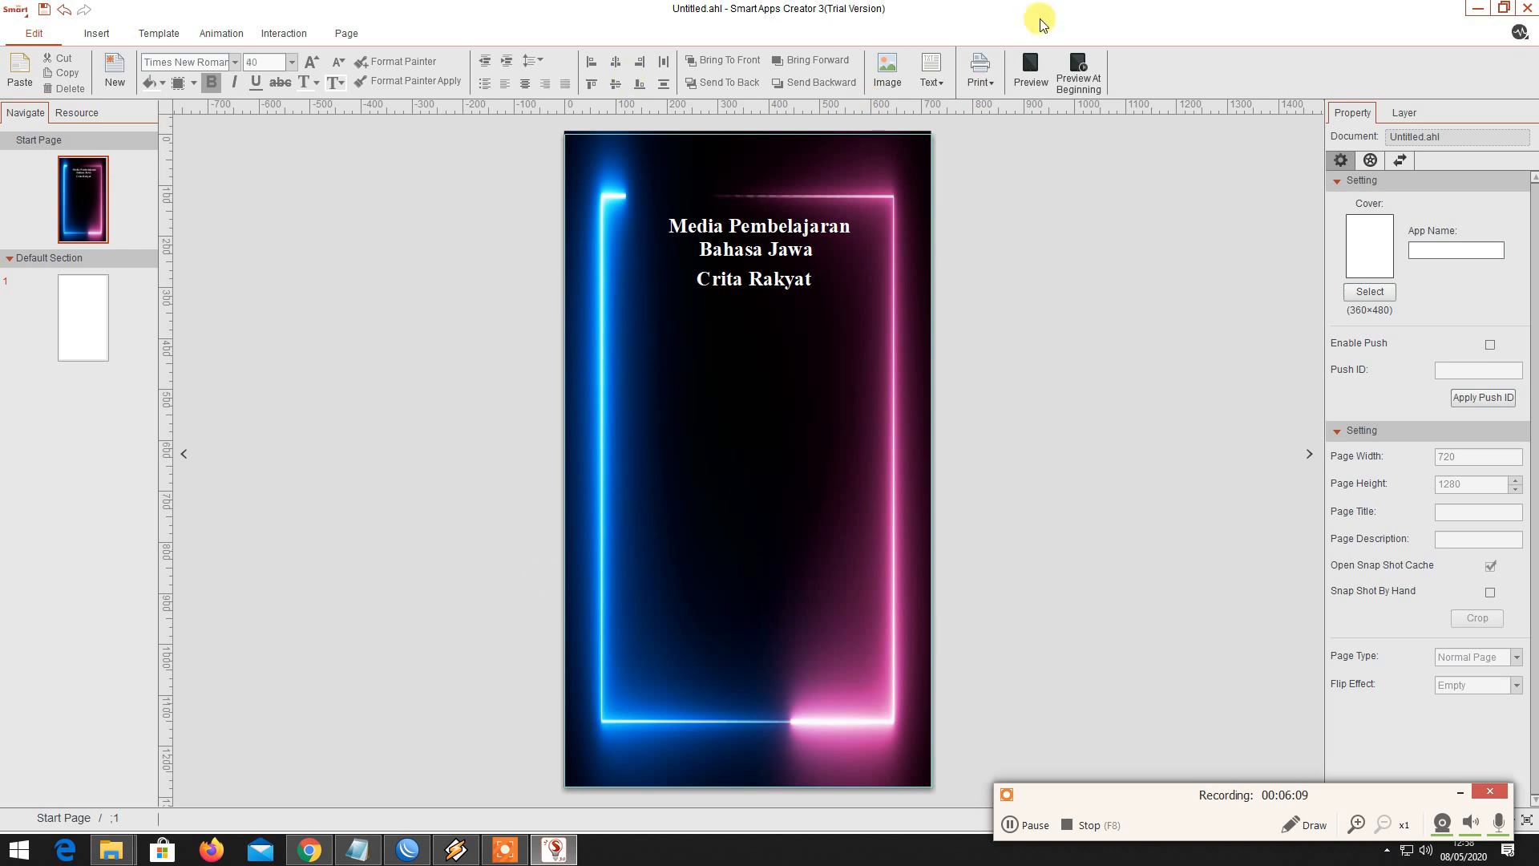
pyautogui.click(1031, 71)
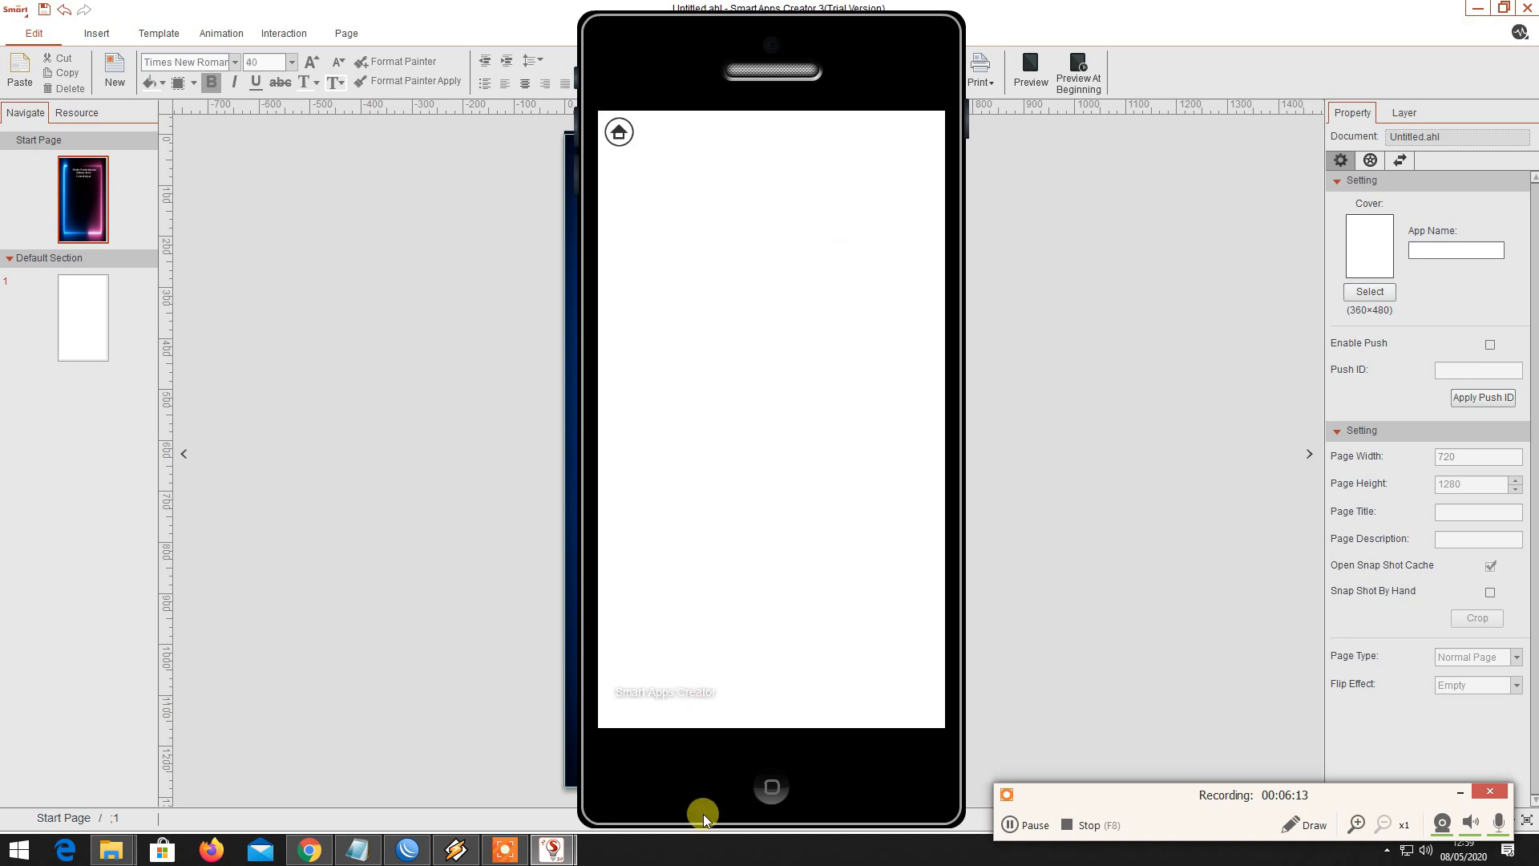
pyautogui.click(772, 788)
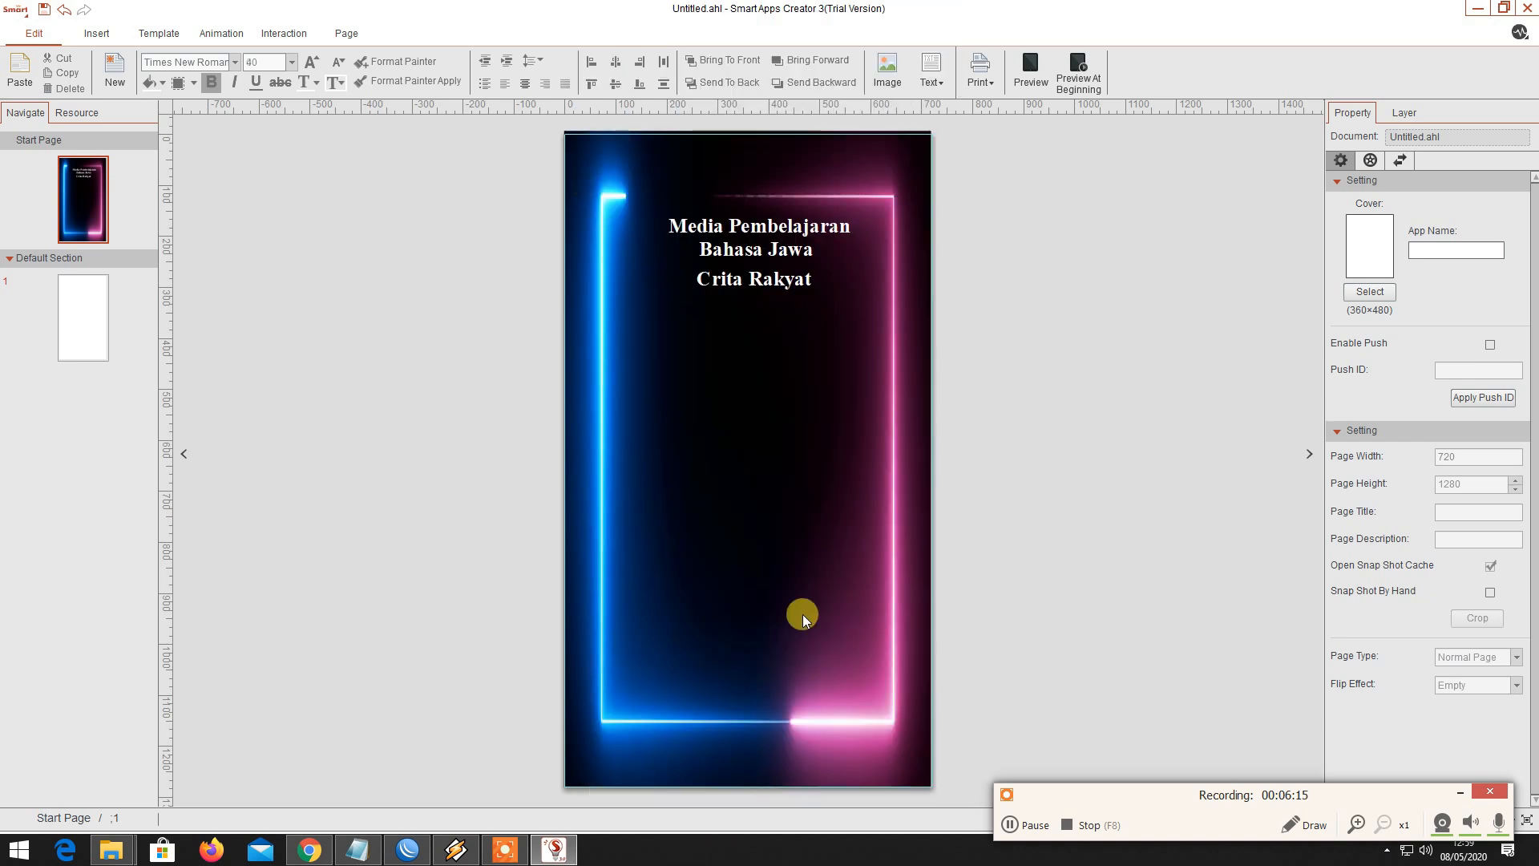
pyautogui.click(1009, 824)
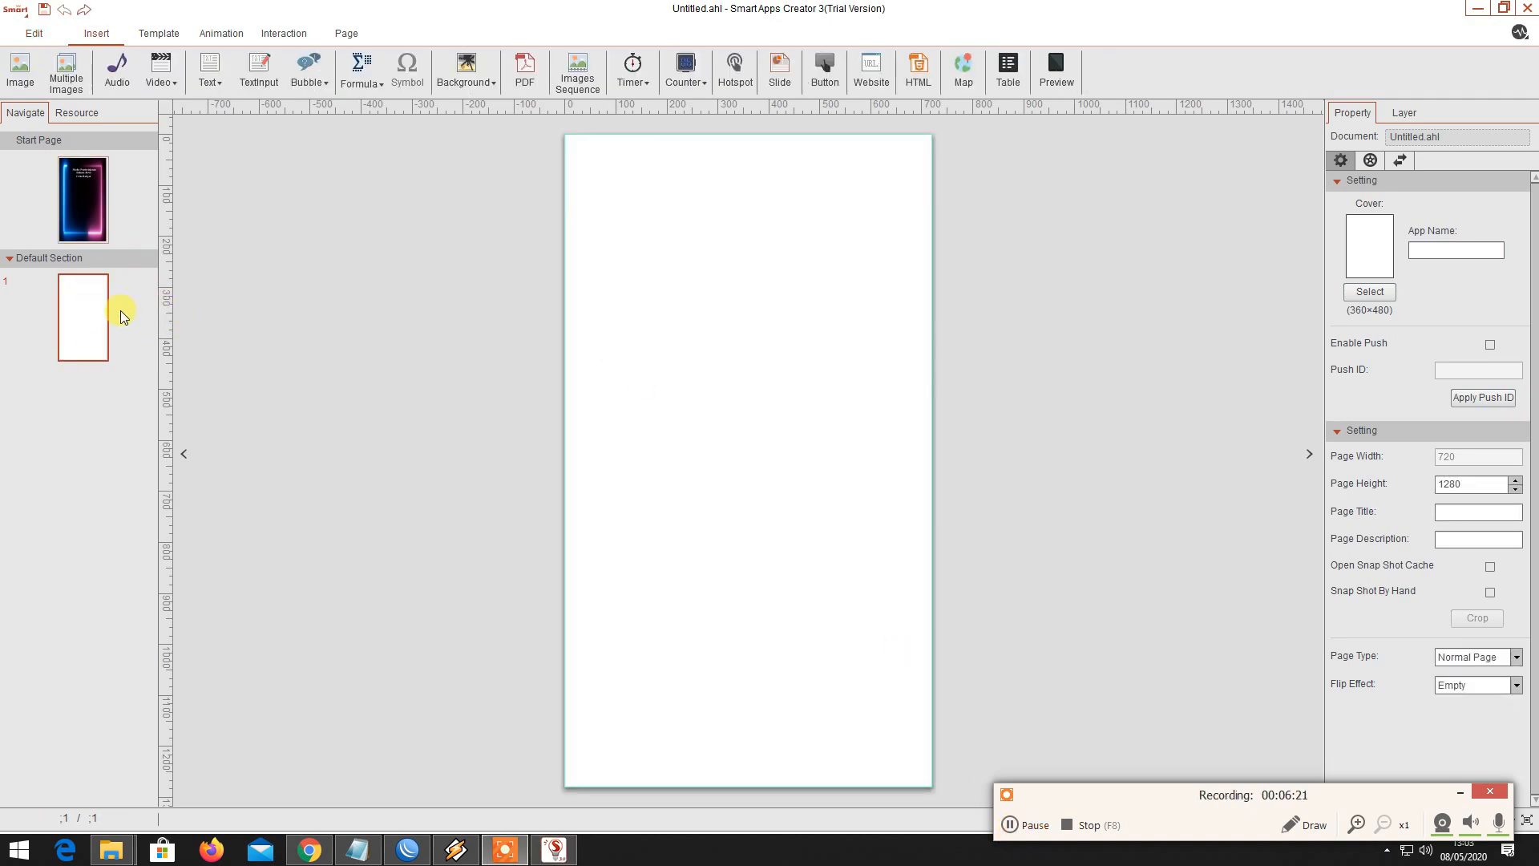
# - Compare the start page with page 1, preview the app from the start page through to page 1, and close the preview
pyautogui.click(81, 210)
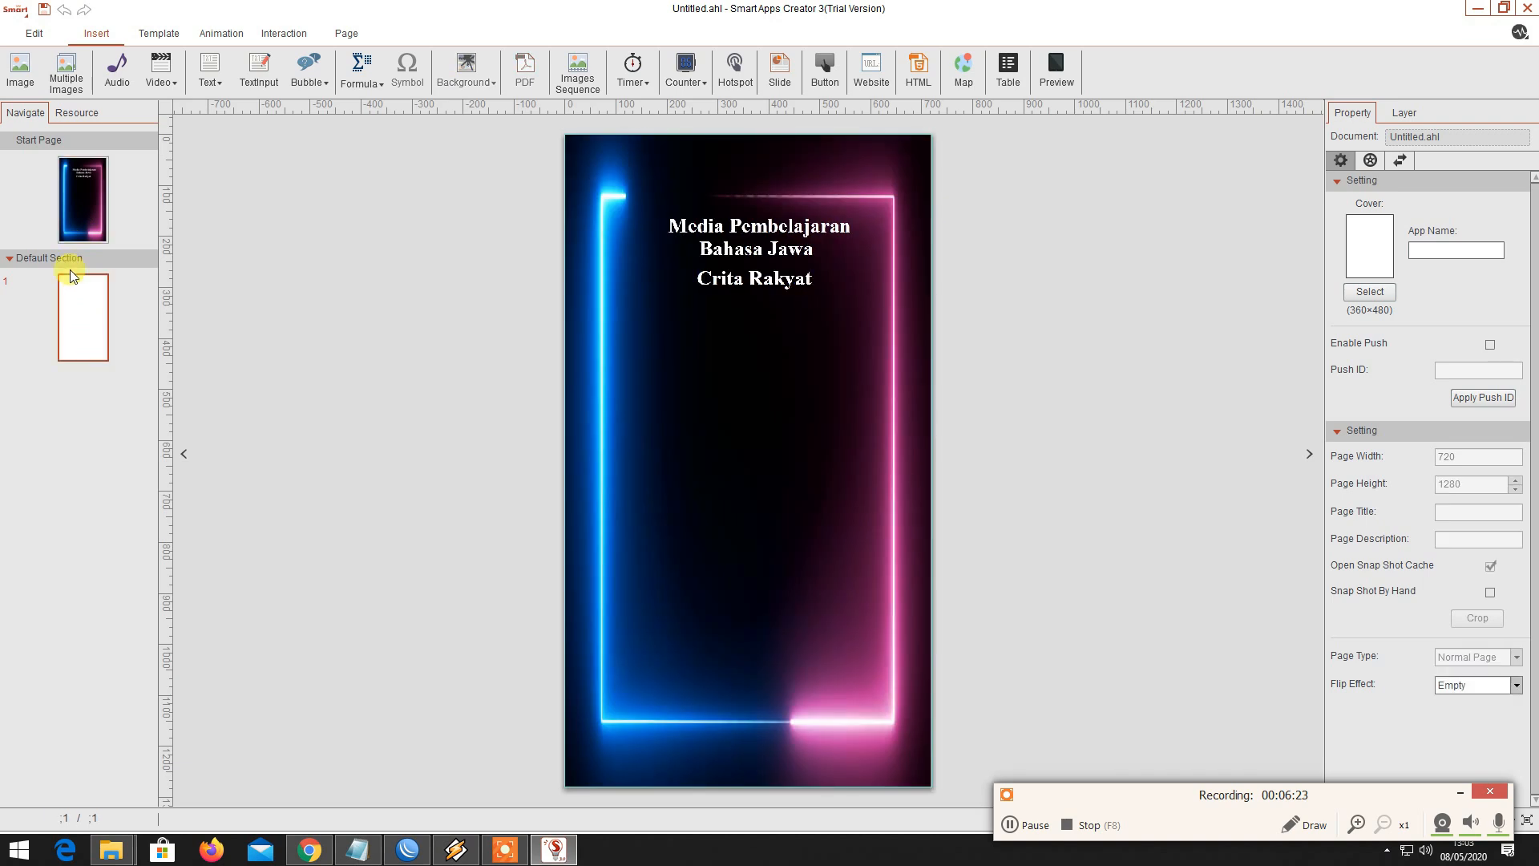
pyautogui.click(66, 279)
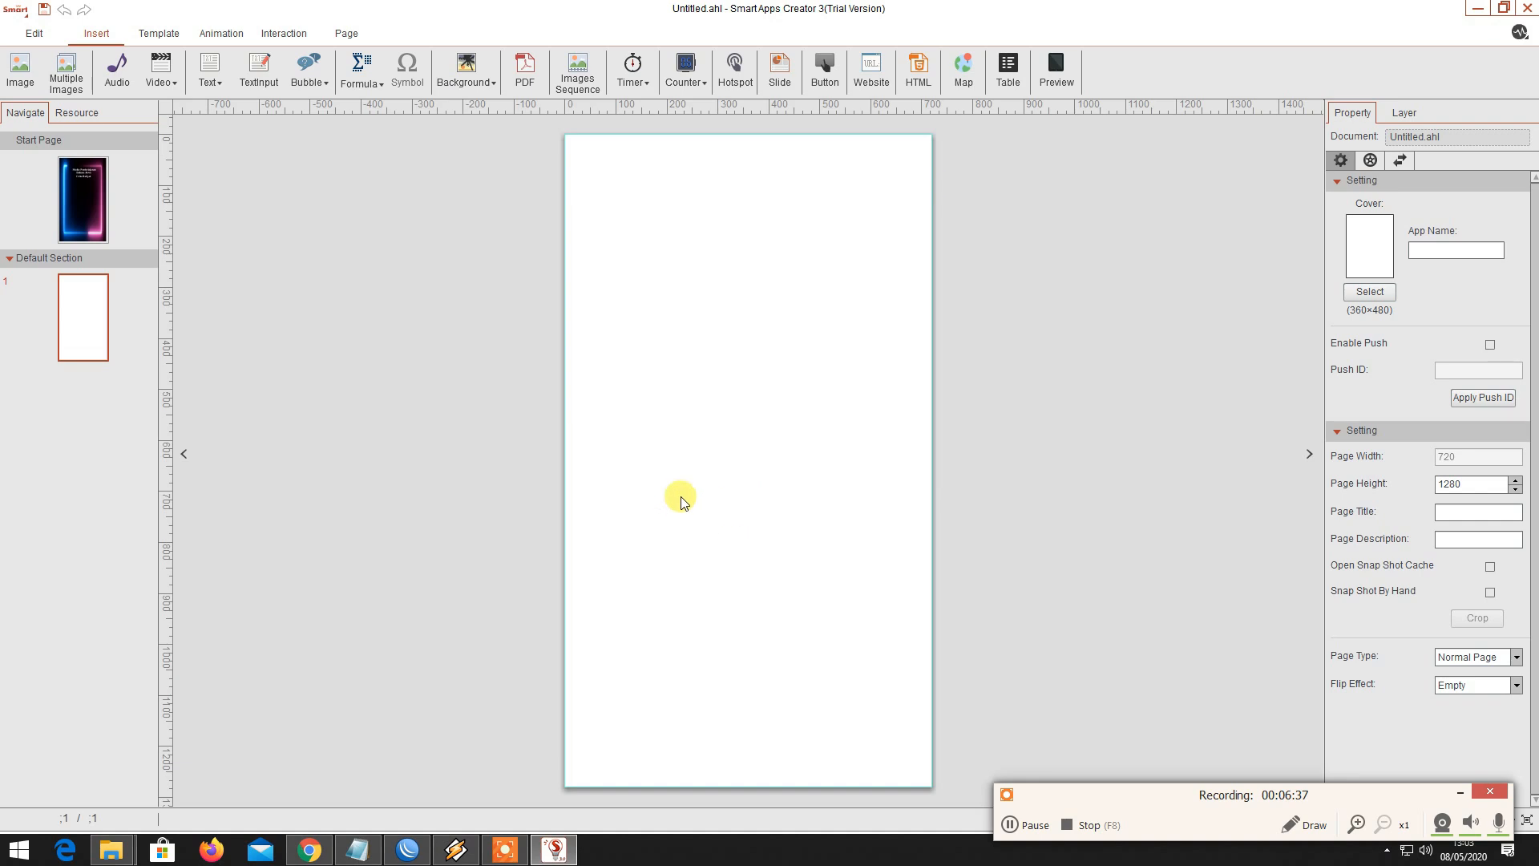
pyautogui.click(98, 198)
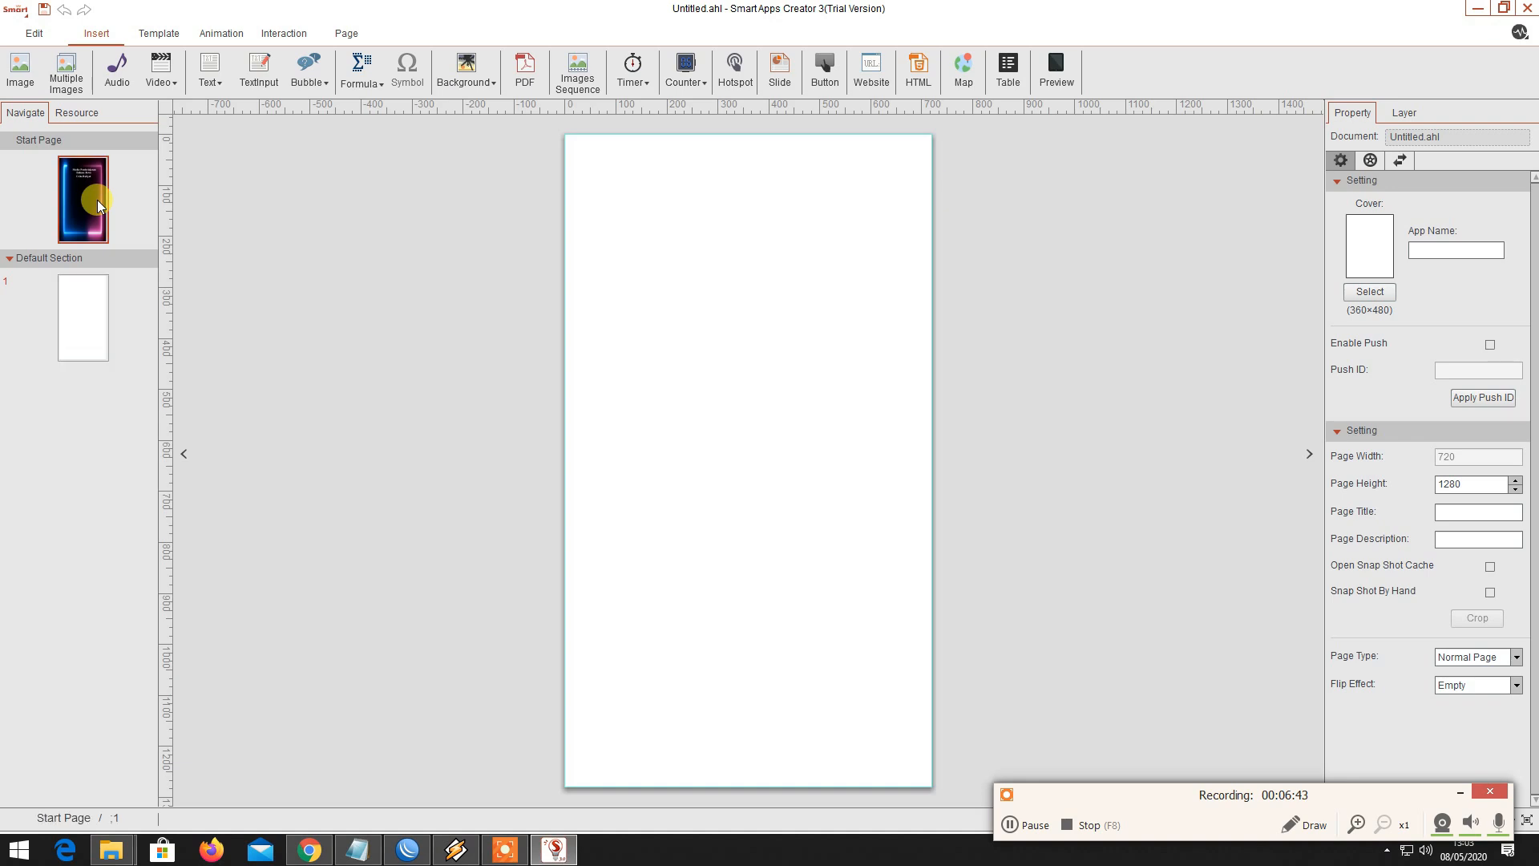
pyautogui.click(1067, 70)
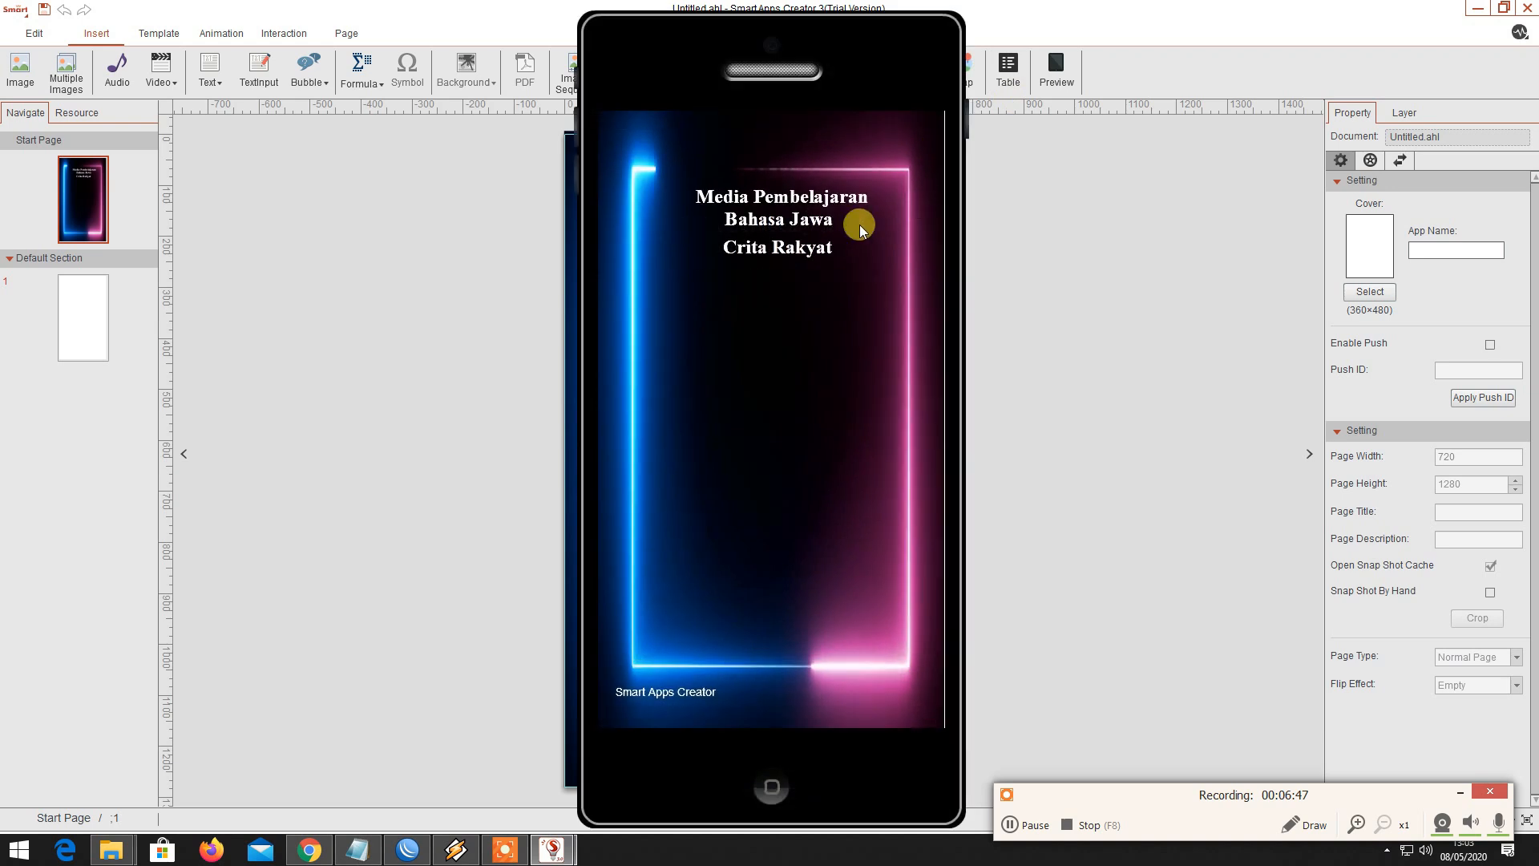
pyautogui.click(692, 311)
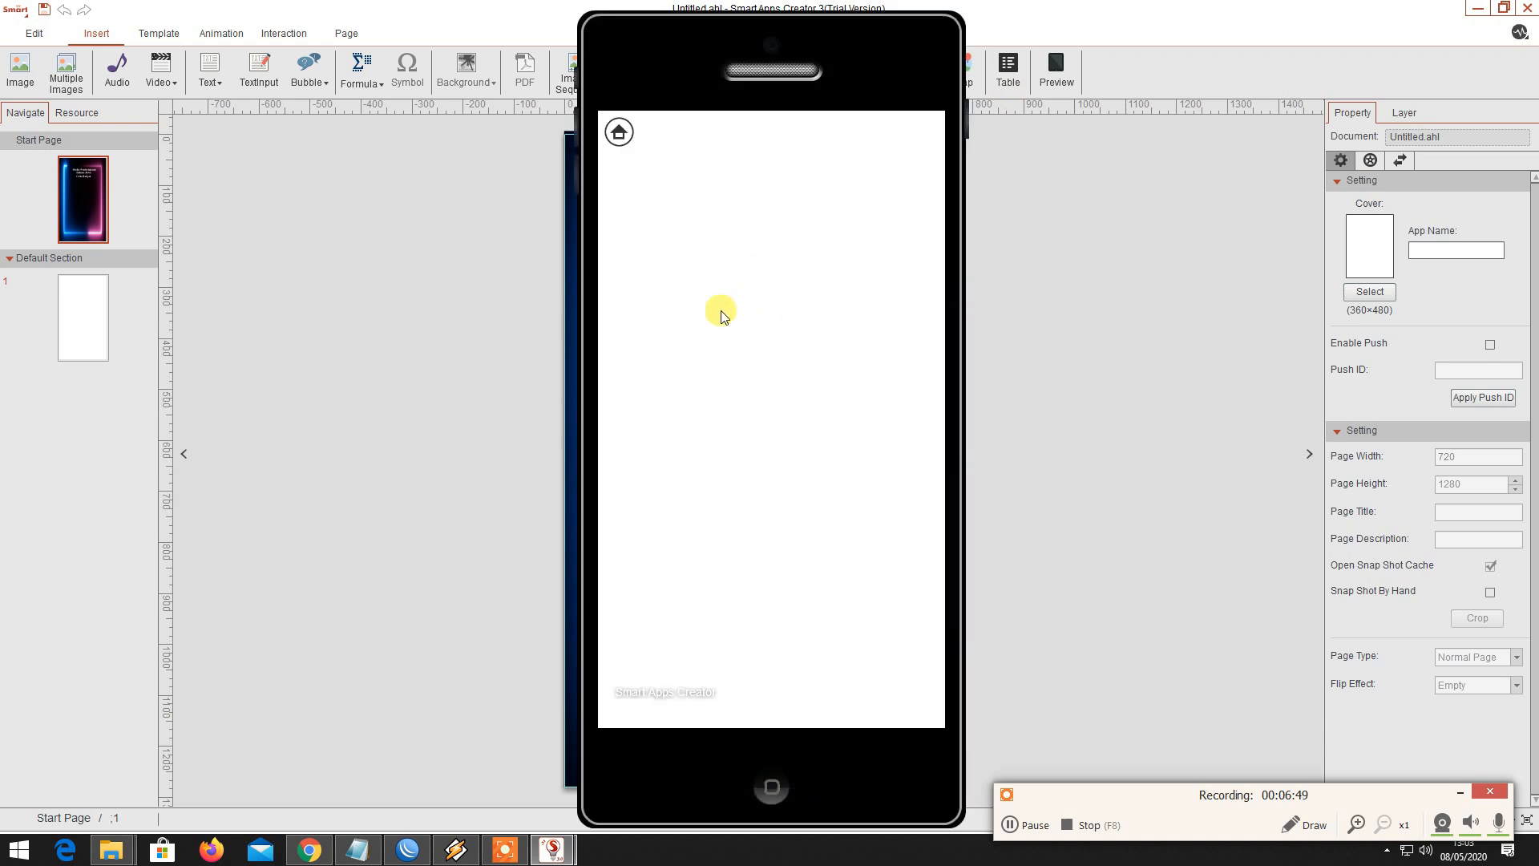
pyautogui.click(767, 790)
pyautogui.click(97, 309)
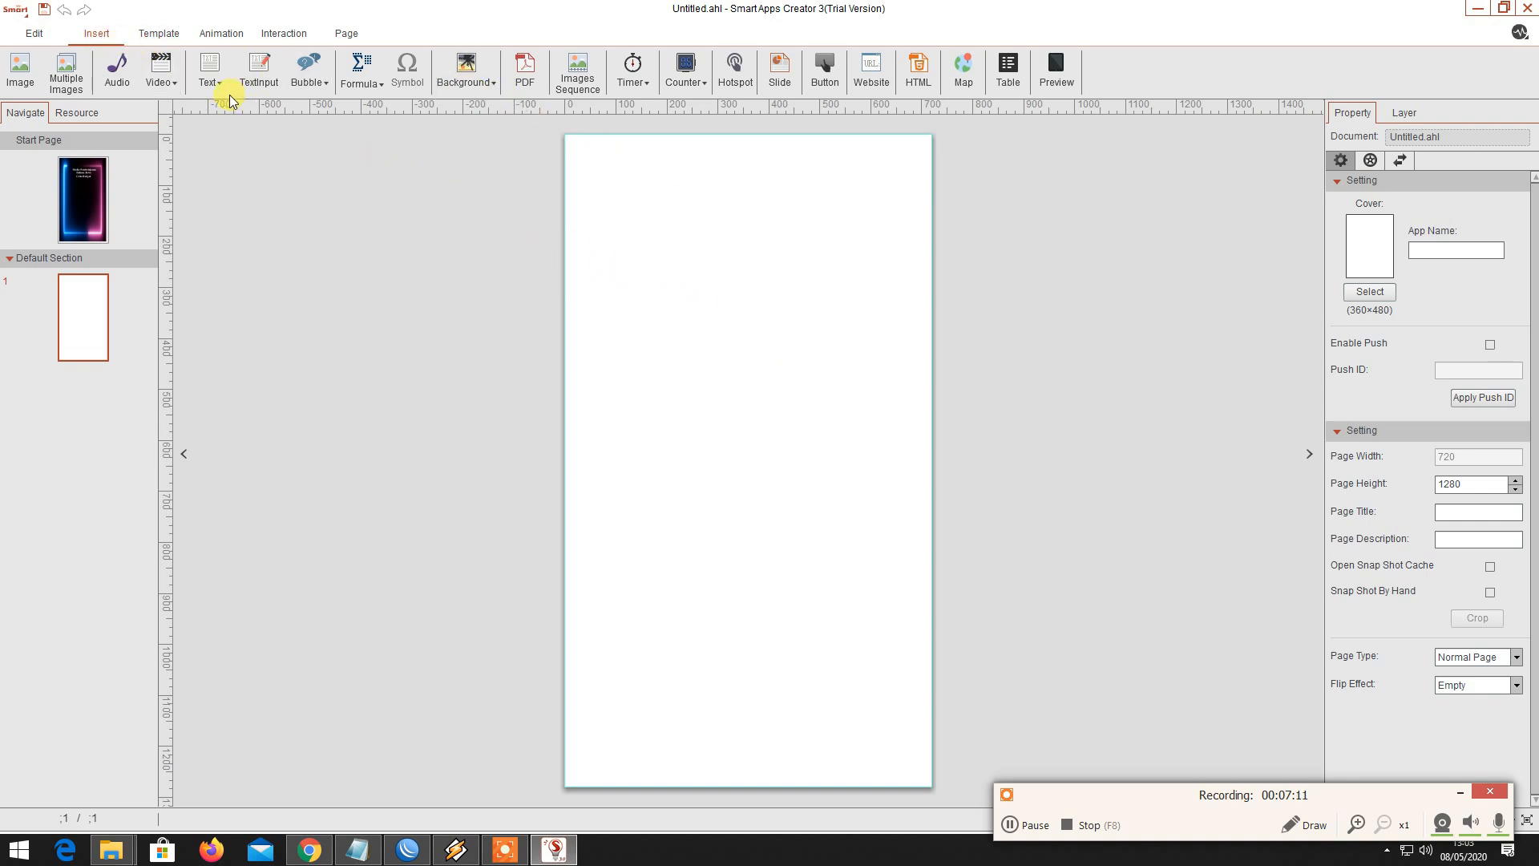
pyautogui.click(84, 207)
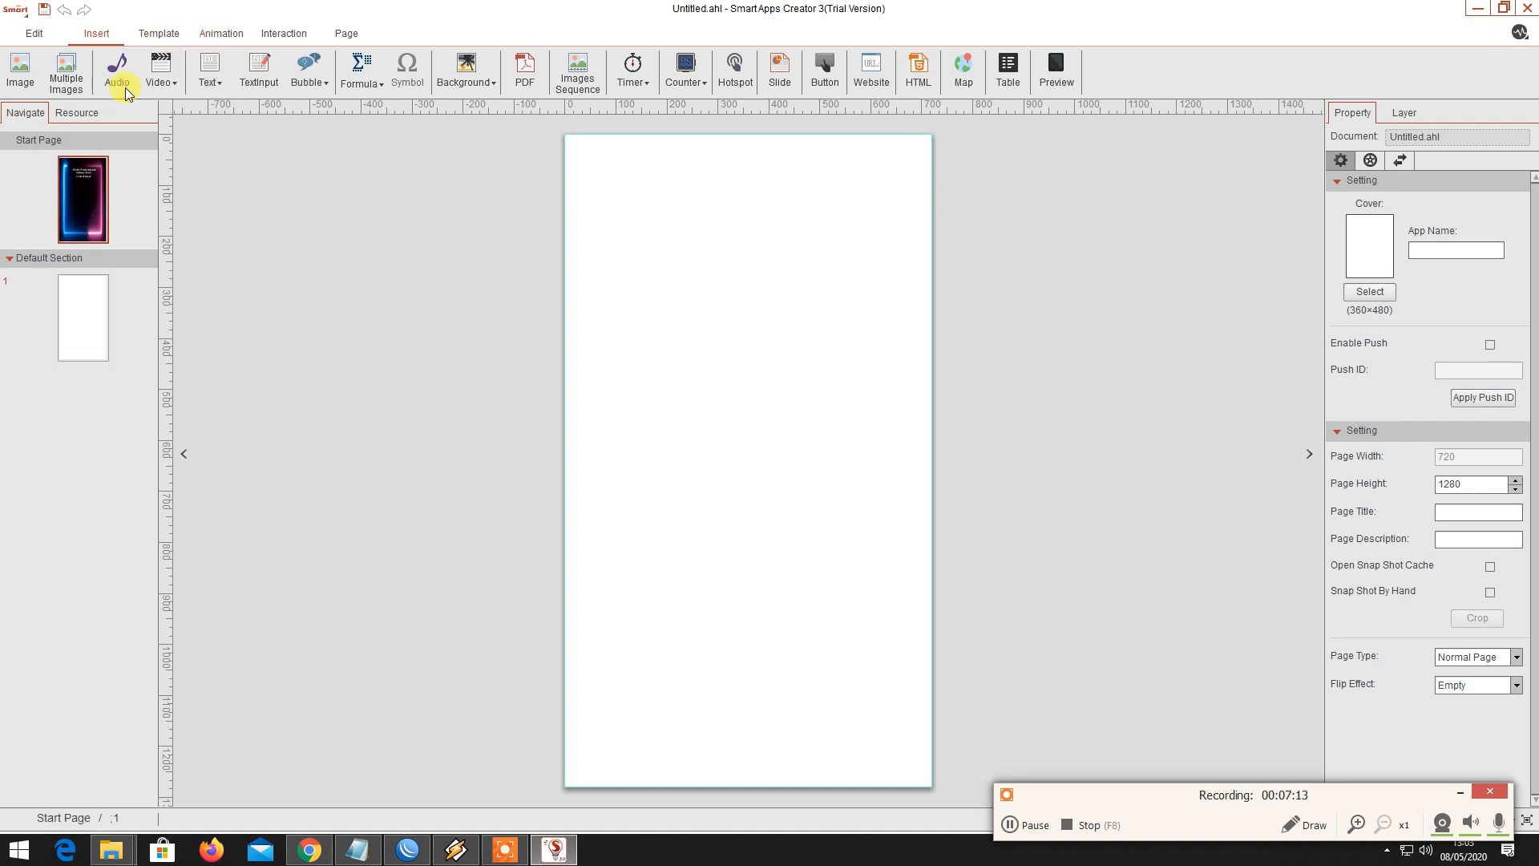
pyautogui.click(21, 77)
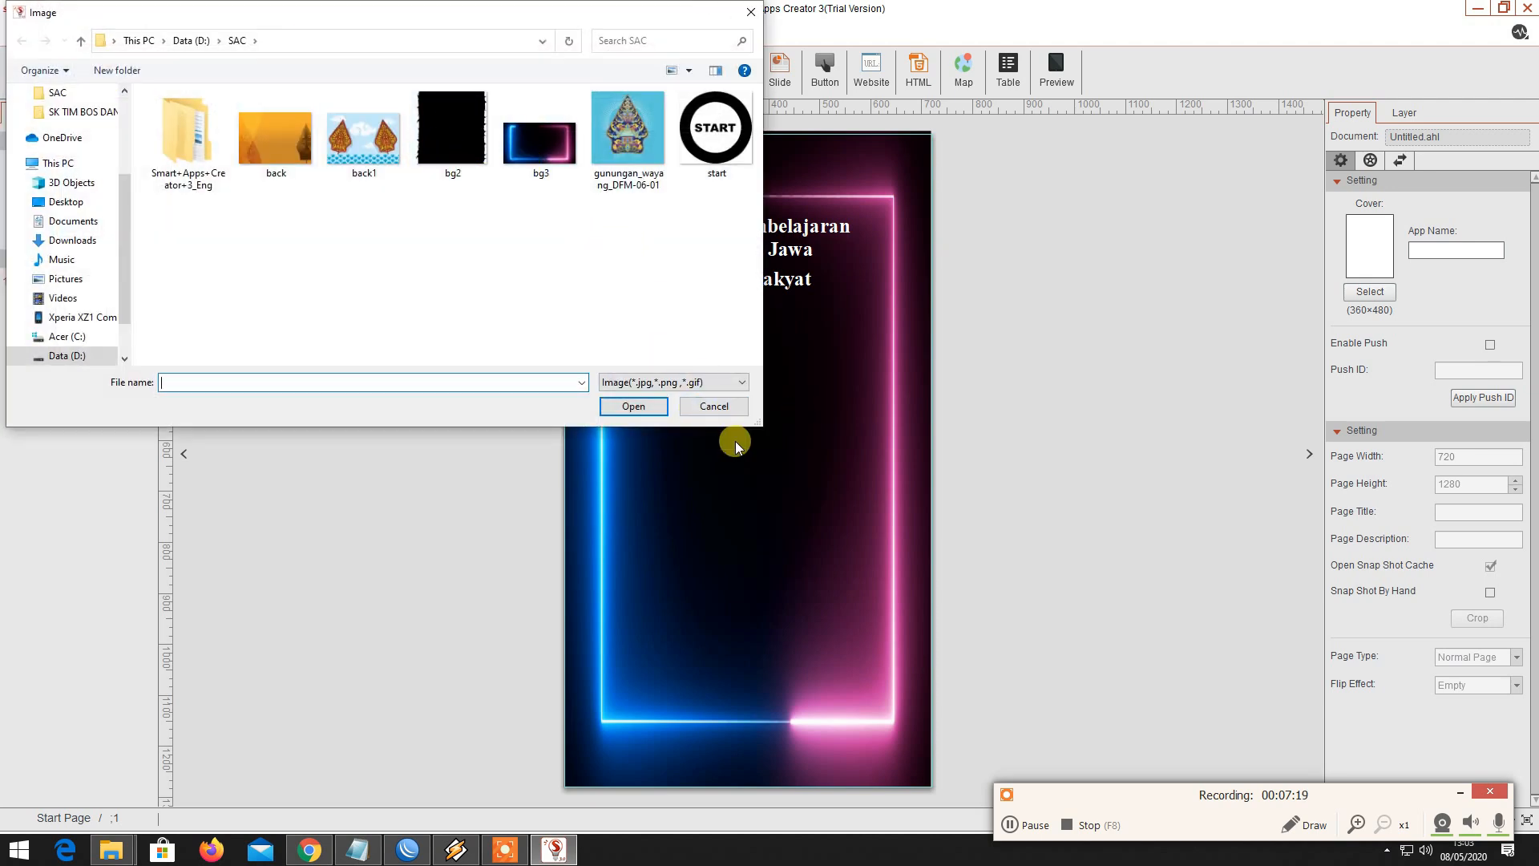
pyautogui.click(705, 407)
# - Set the image blackk as the background of page 1 in the Default Section
pyautogui.click(79, 319)
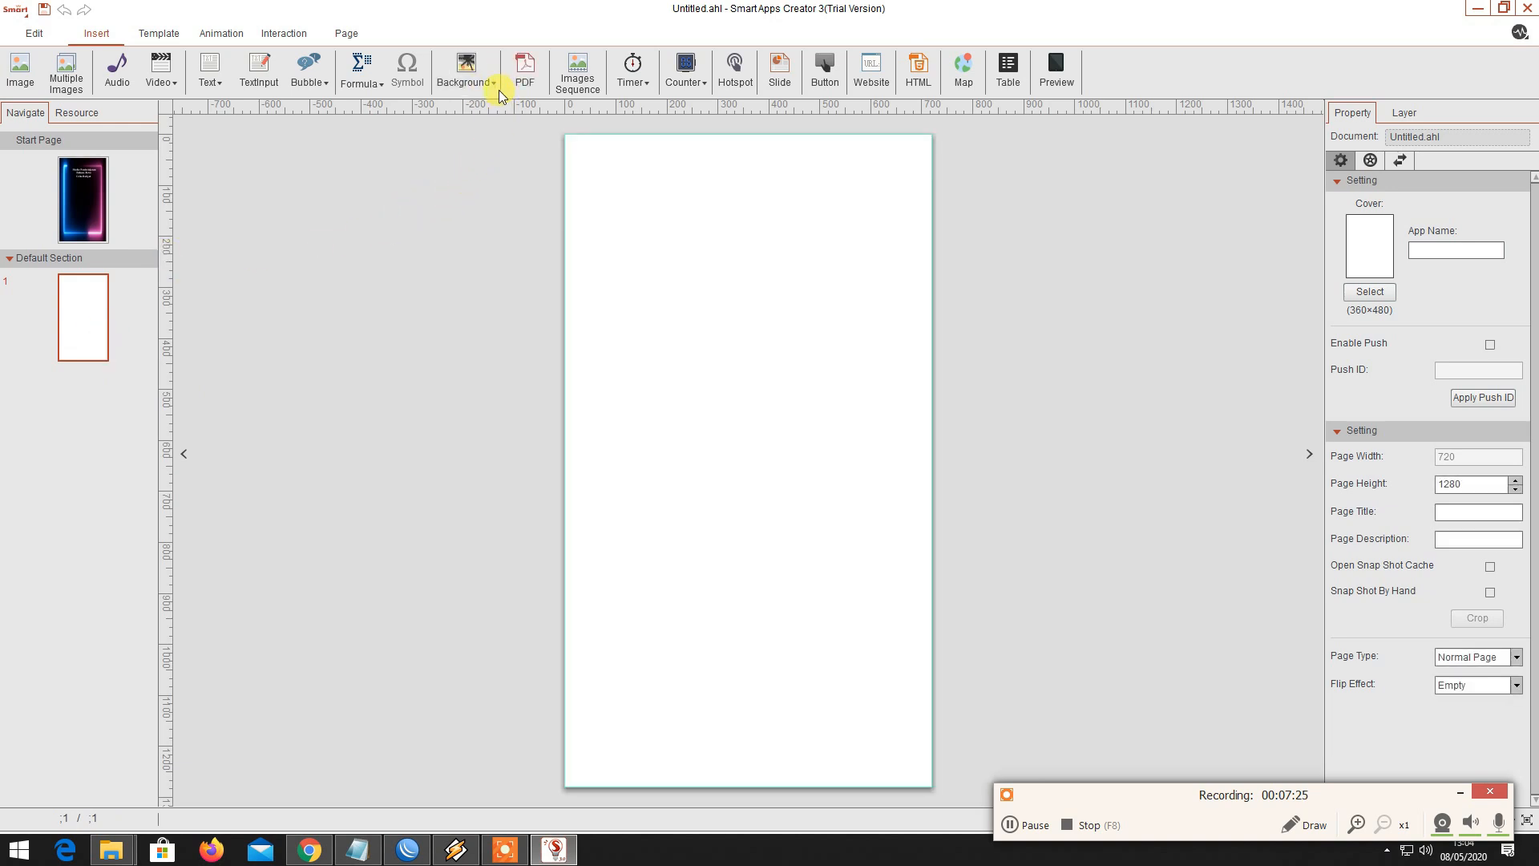
pyautogui.click(493, 86)
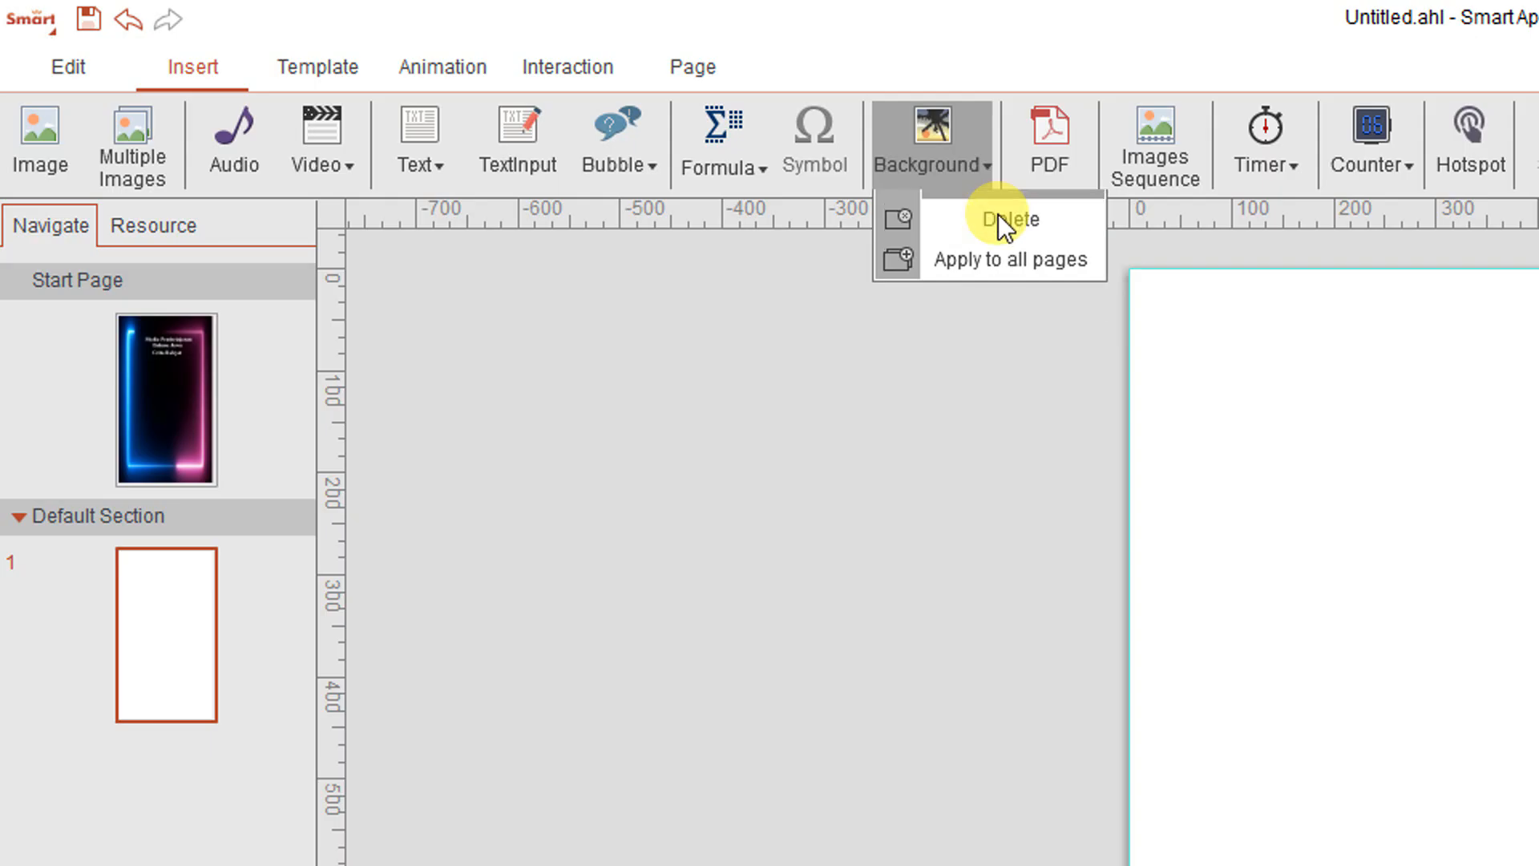
pyautogui.click(513, 108)
pyautogui.click(1041, 306)
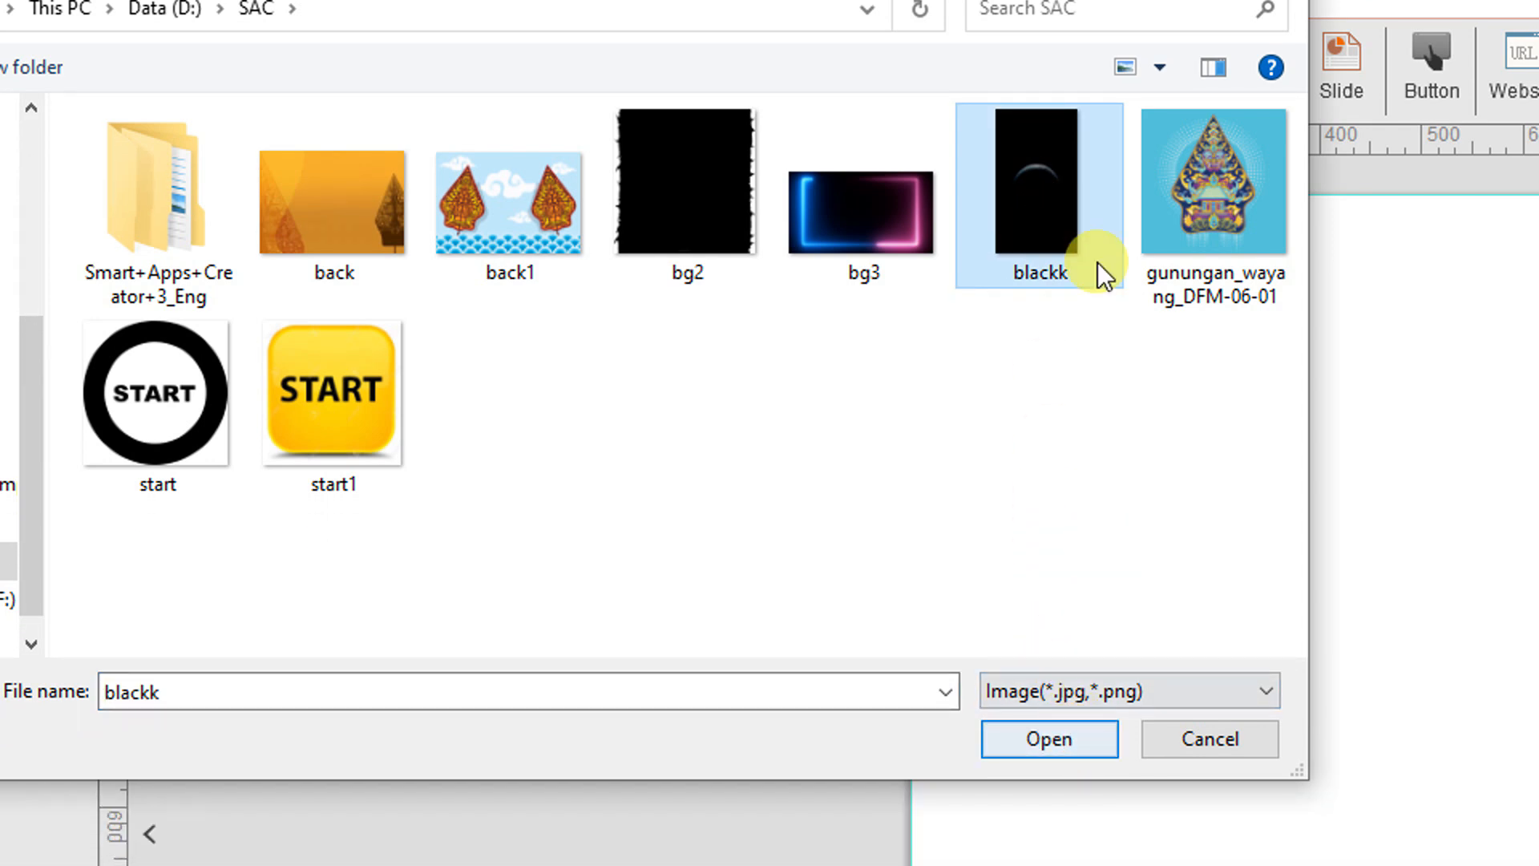
pyautogui.click(1050, 736)
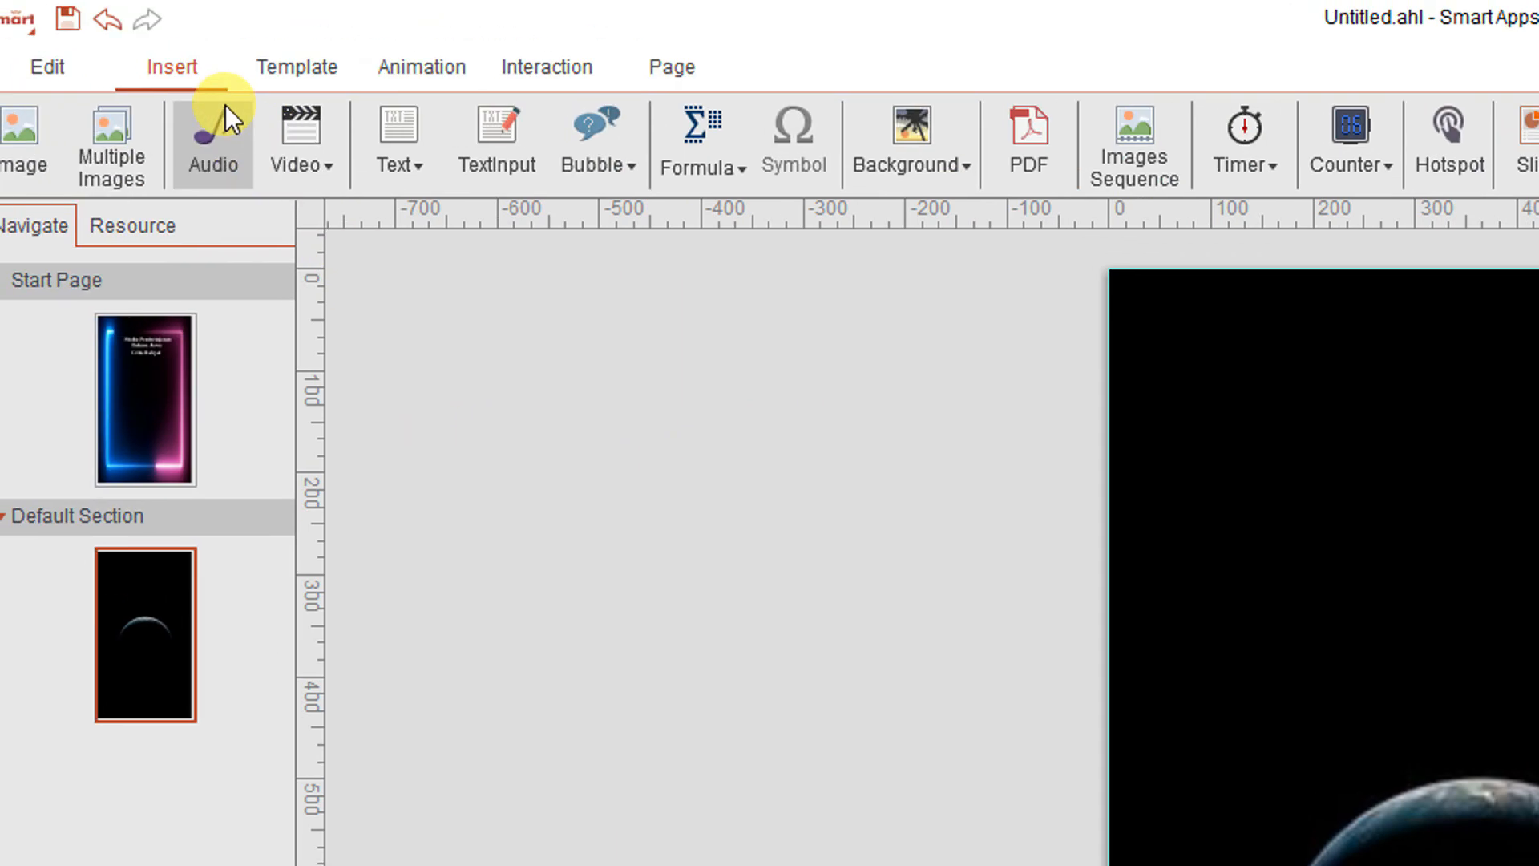
# - Add the text "Cerita Rakyat" to page 1 and format it in white (FFFFFF), bold, size 44
pyautogui.click(398, 144)
pyautogui.click(454, 214)
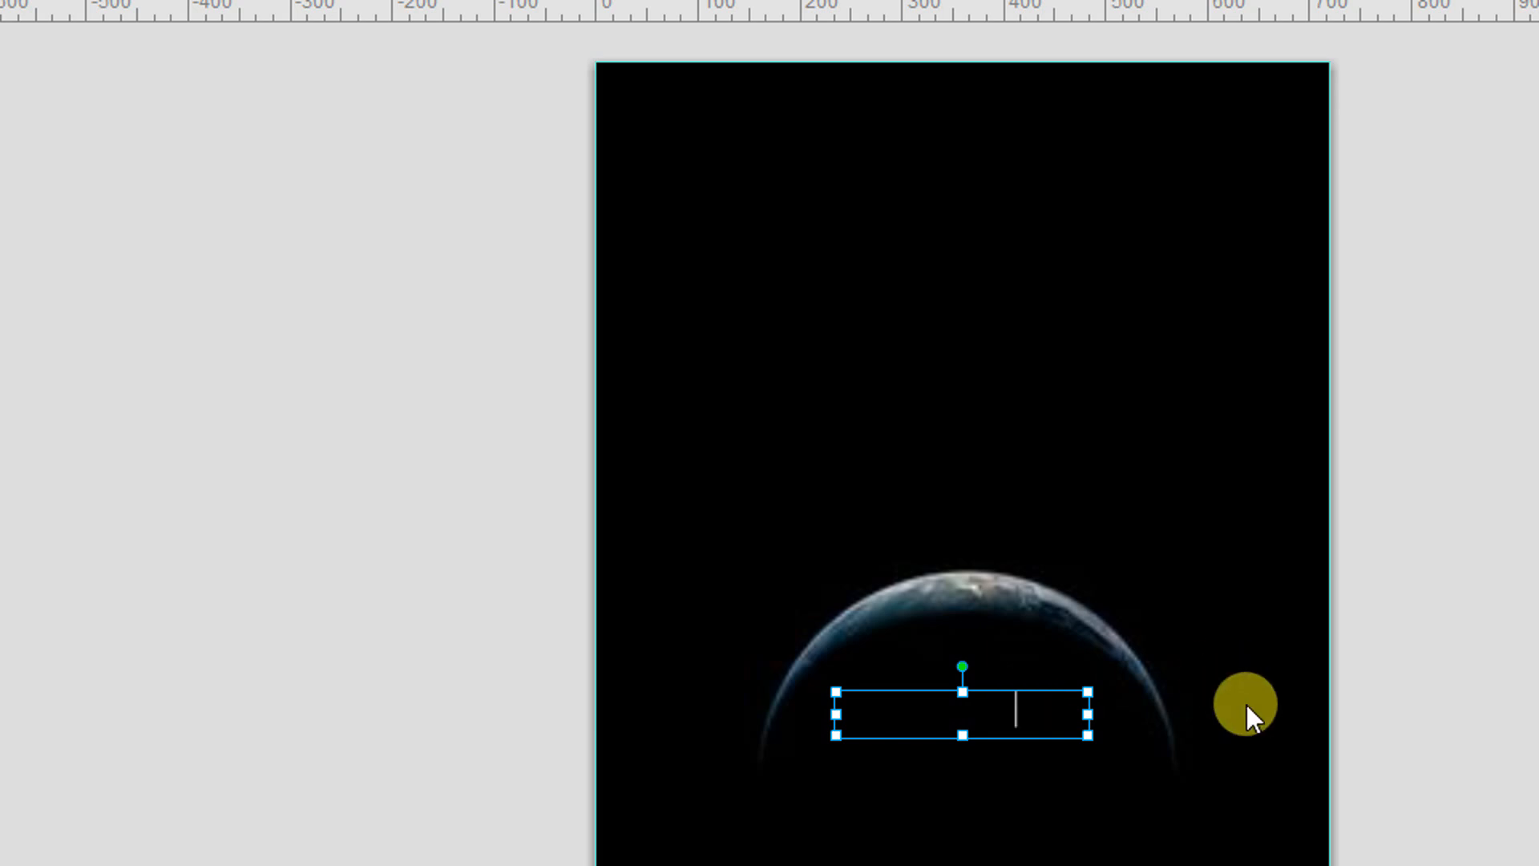
pyautogui.tripleClick(963, 703)
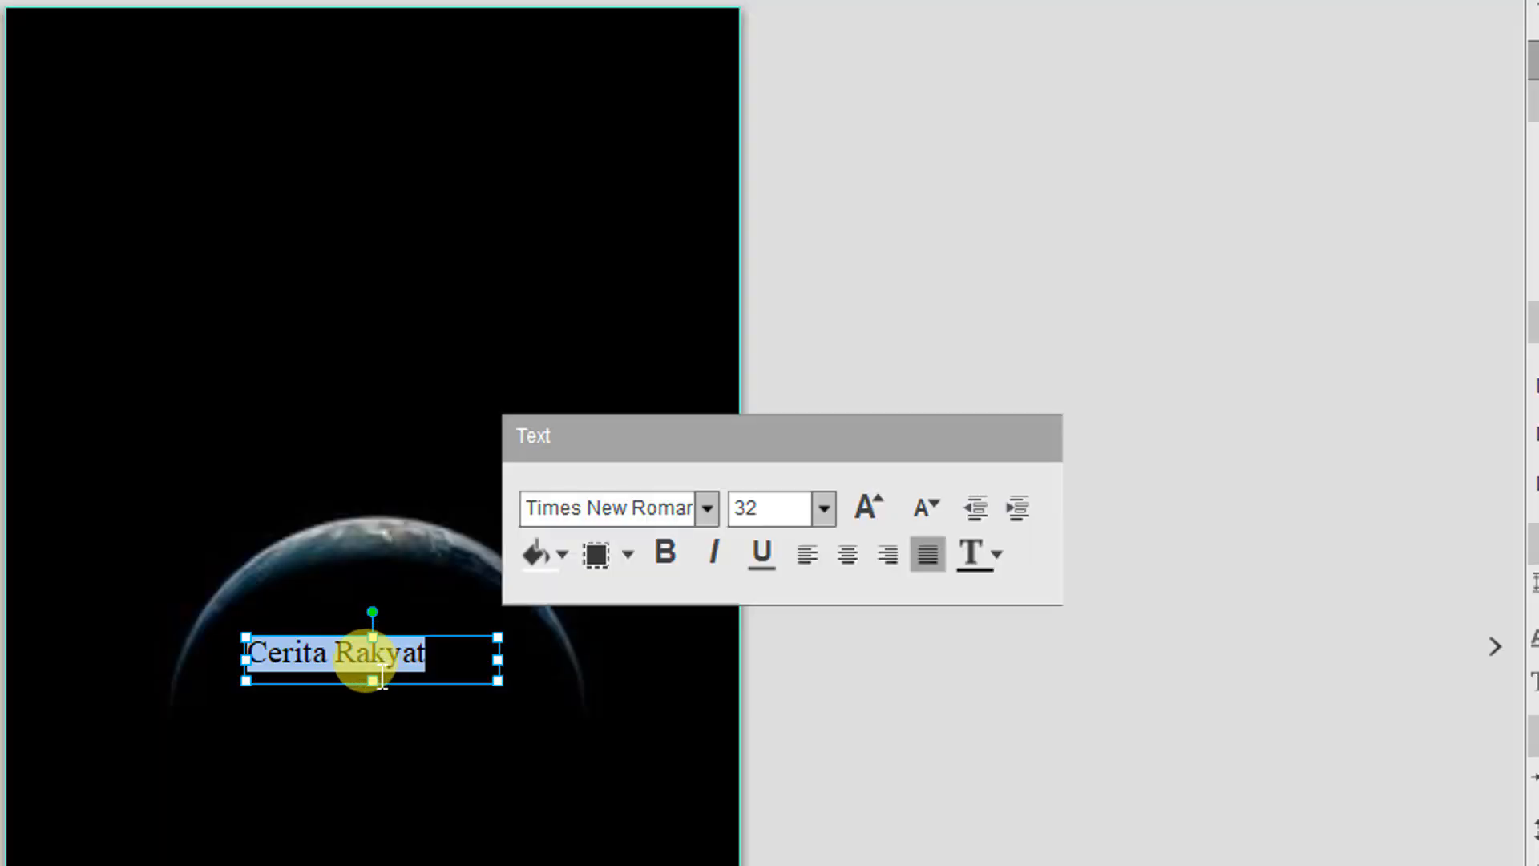
pyautogui.click(997, 563)
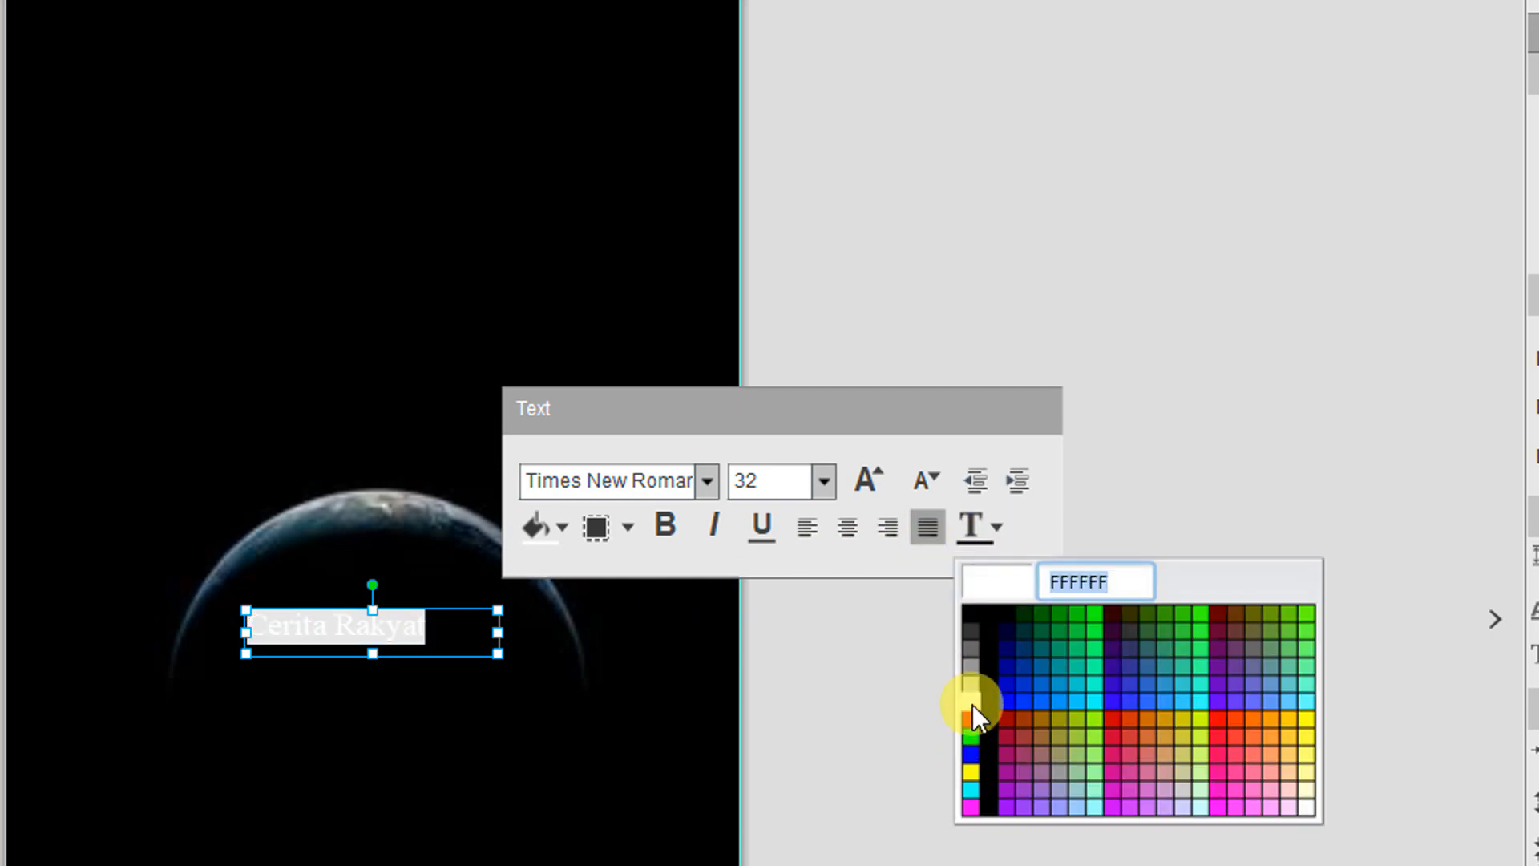
pyautogui.click(971, 705)
pyautogui.click(665, 529)
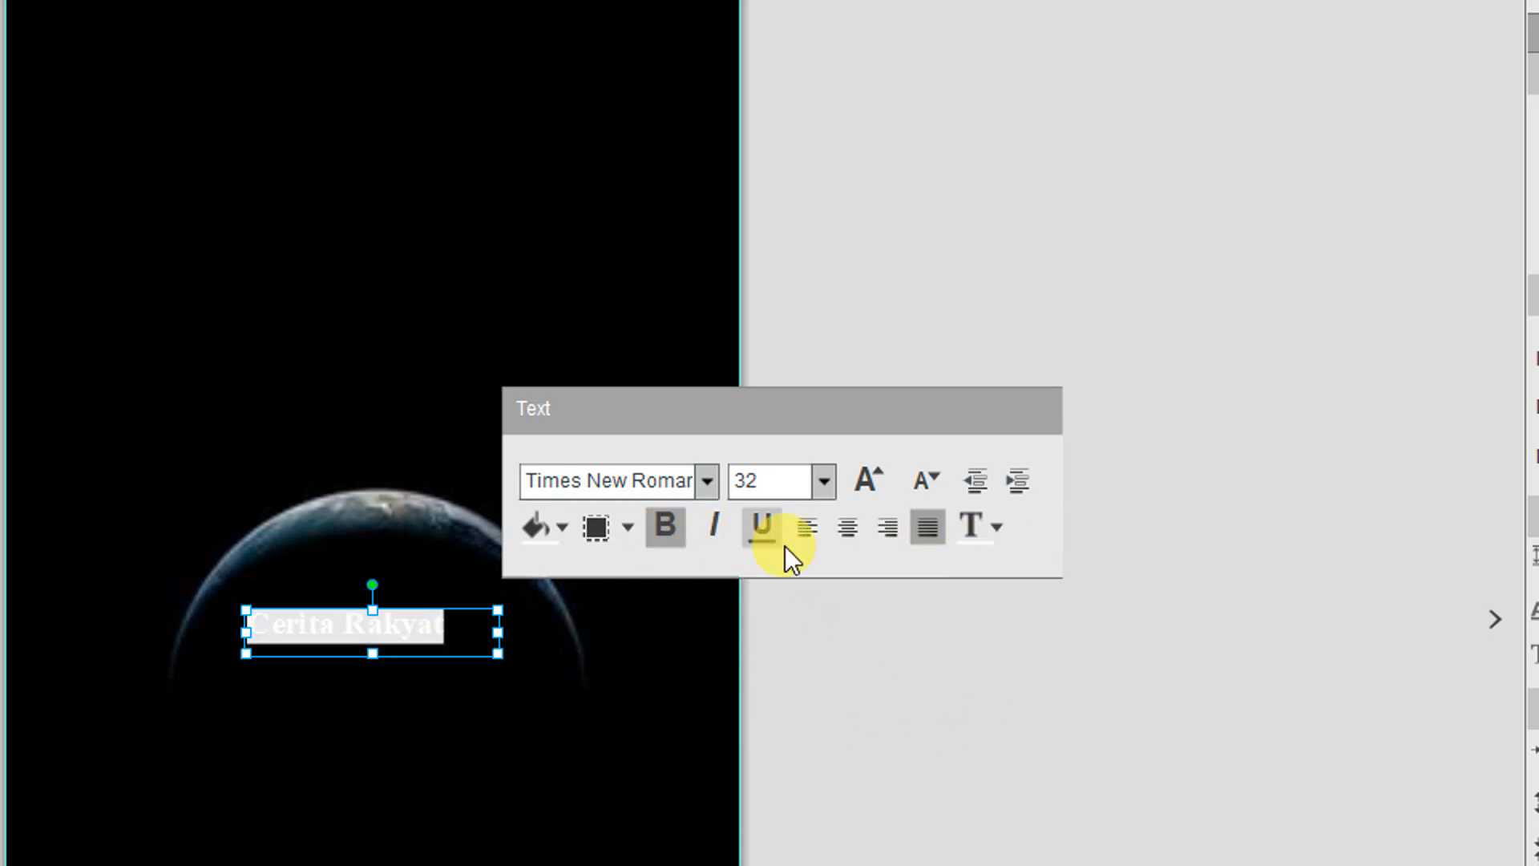
pyautogui.click(824, 484)
pyautogui.click(783, 625)
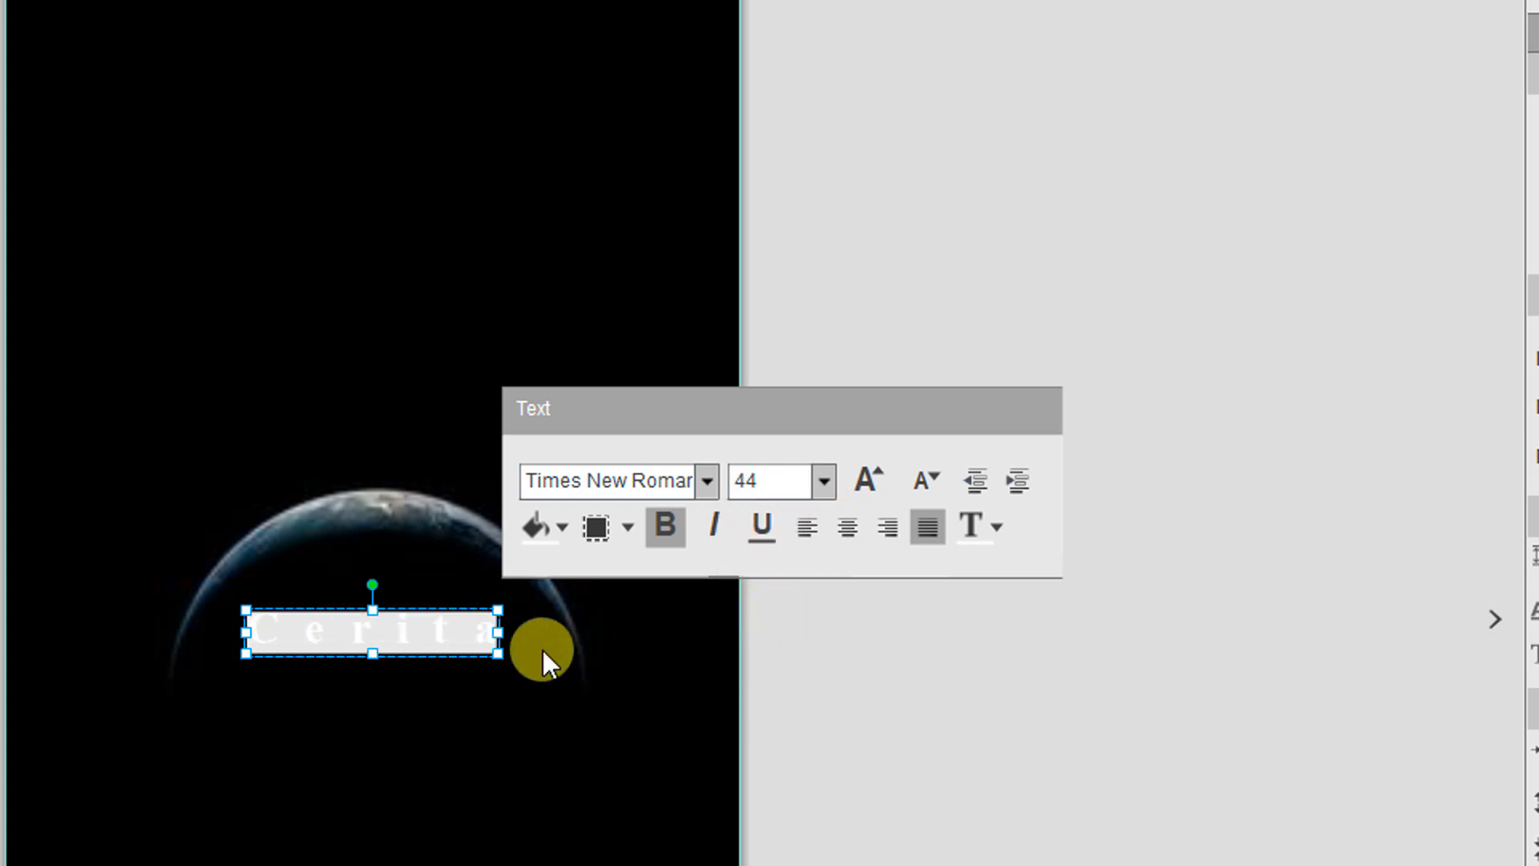
# - Widen the "Cerita Rakyat" text box to fit on one line and move it to the top of the page
pyautogui.click(557, 660)
pyautogui.click(484, 621)
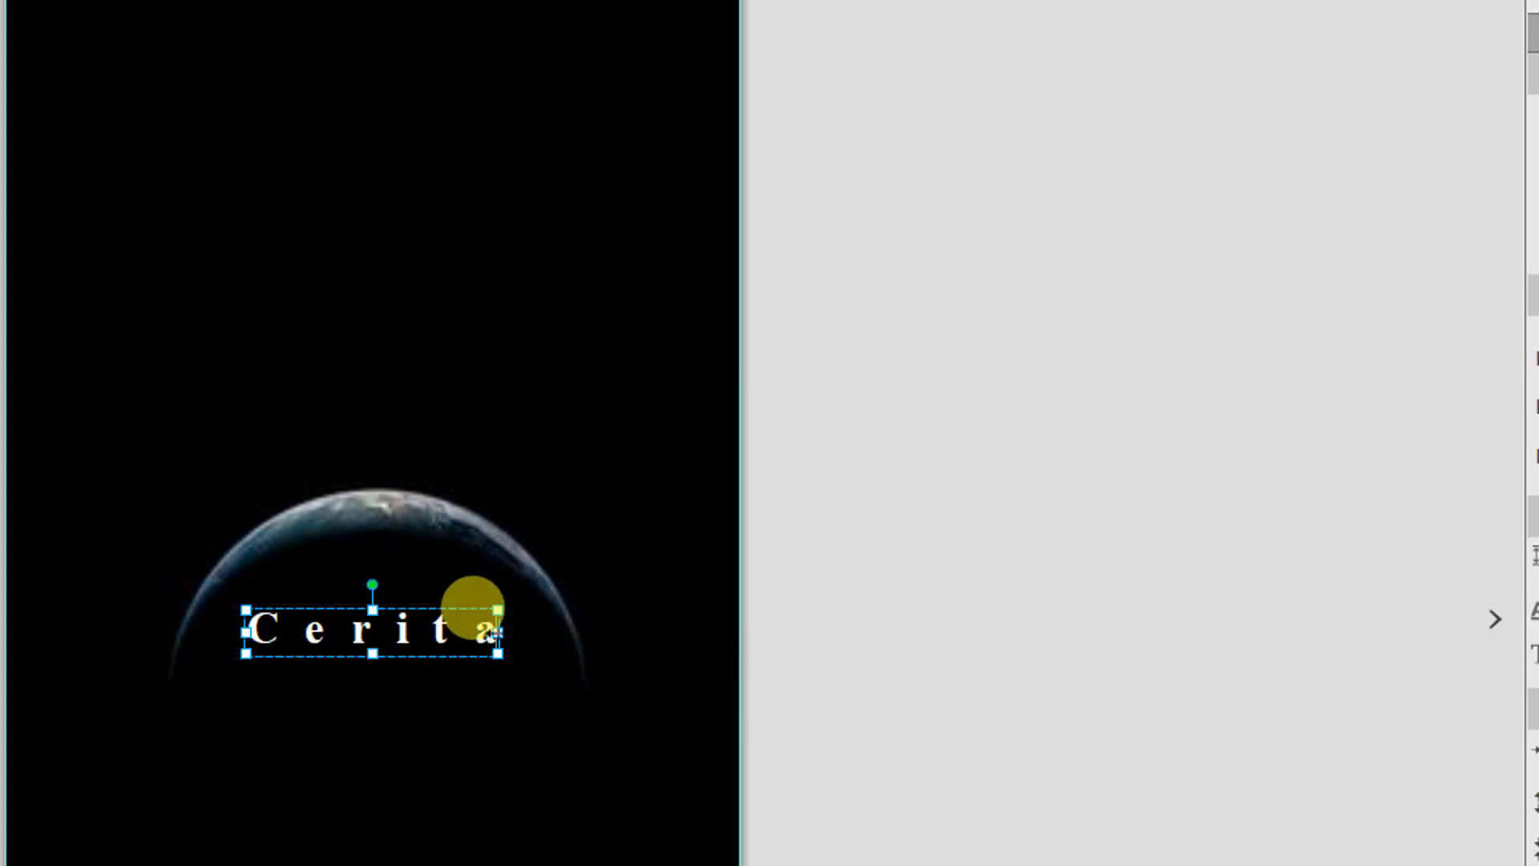
pyautogui.moveTo(481, 608); pyautogui.dragTo(406, 134)
pyautogui.click(319, 165)
pyautogui.click(430, 386)
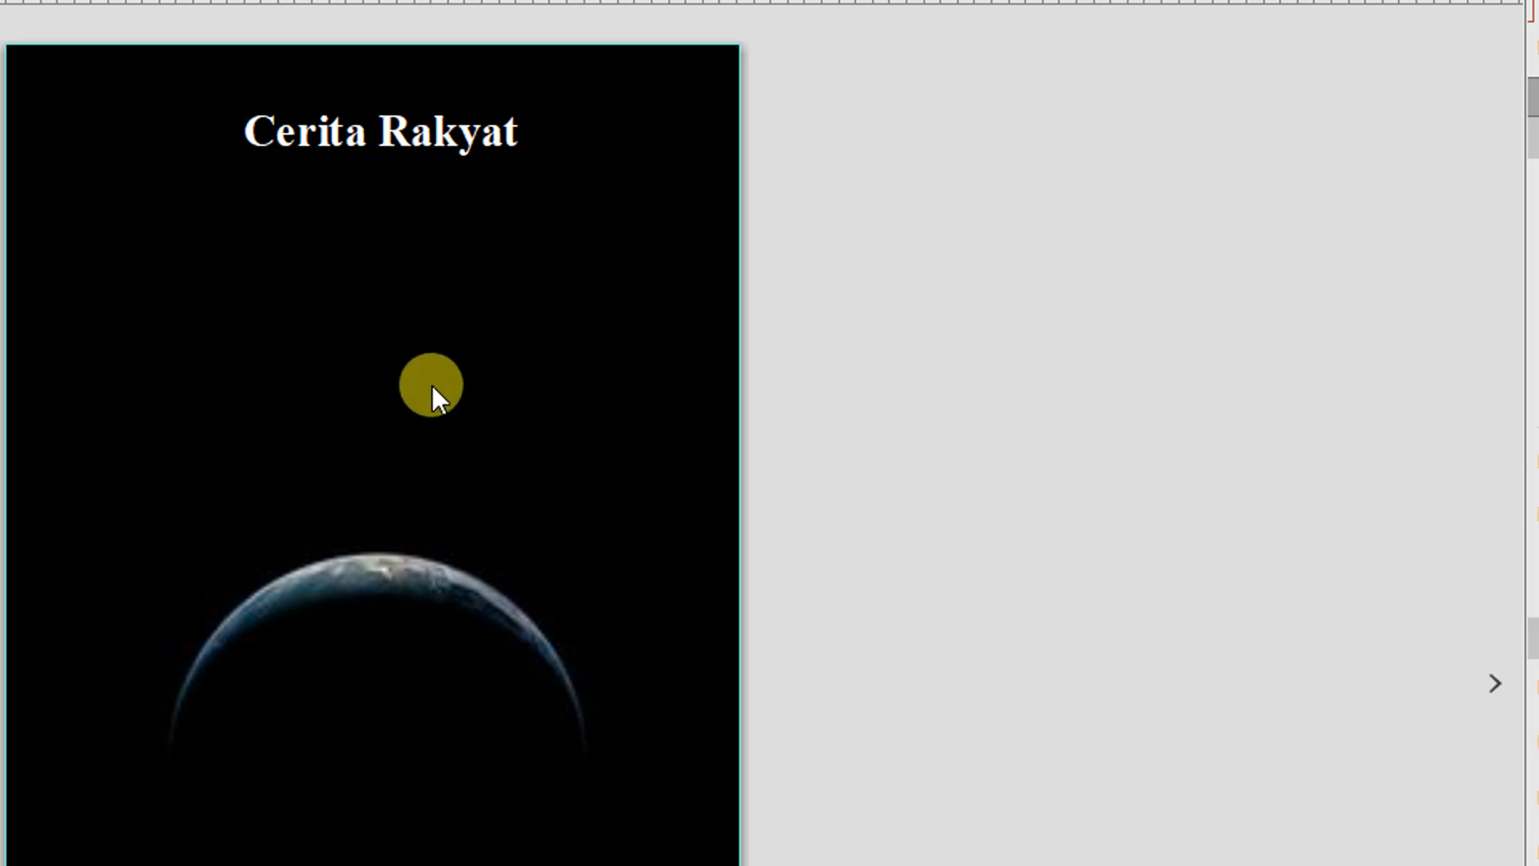
# - Duplicate the "Cerita Rakyat" text and place the copy directly beneath the original
pyautogui.click(440, 145)
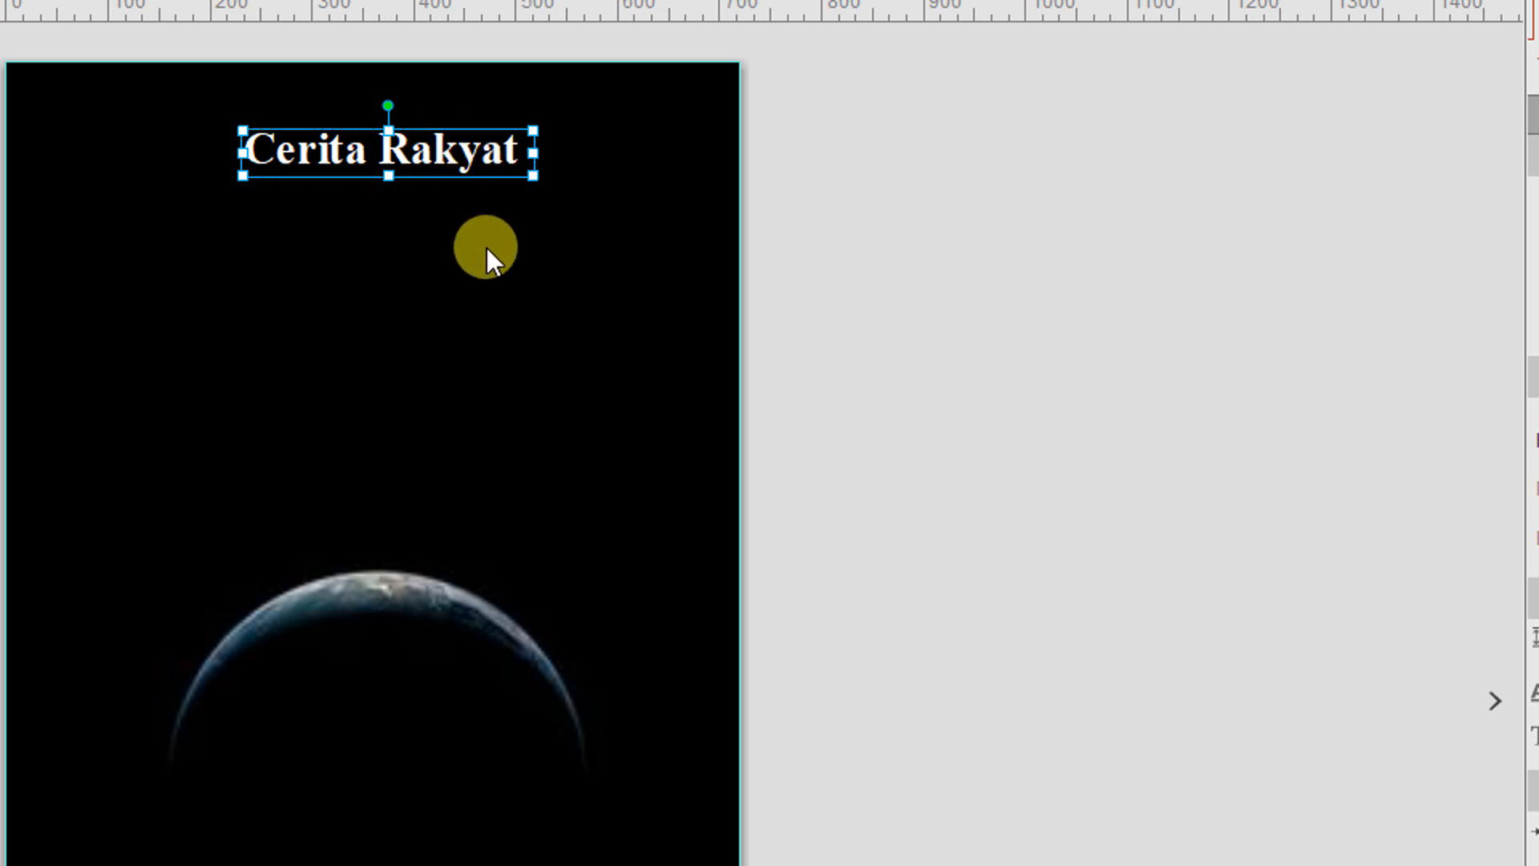
pyautogui.hotkey('ctrl', 'd')
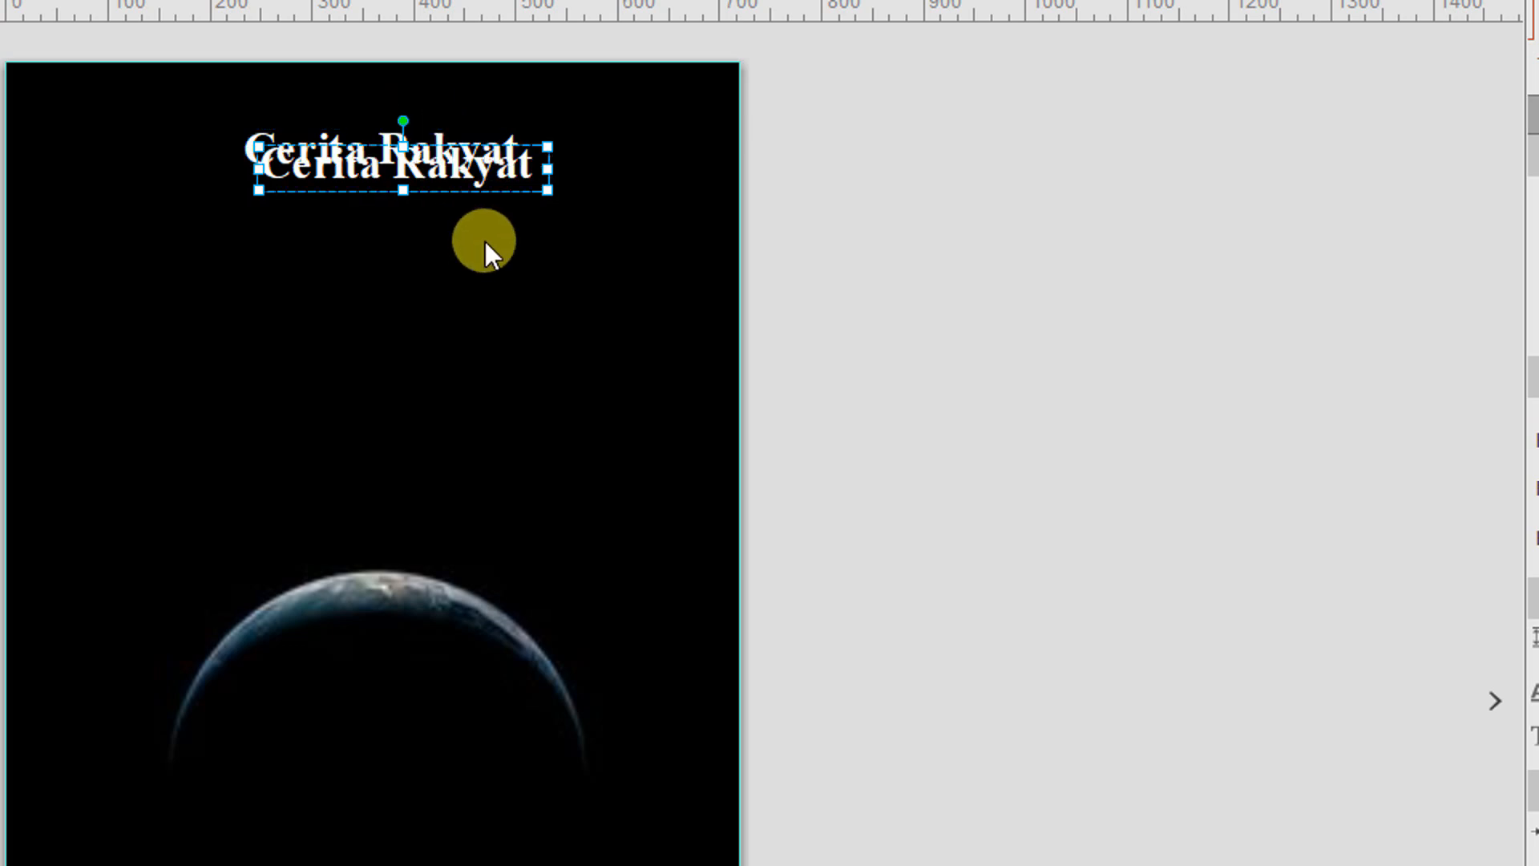
pyautogui.moveTo(429, 165); pyautogui.dragTo(408, 216)
# - Replace the upper "Cerita Rakyat" text with "Media Pembelajaran"
pyautogui.click(454, 156)
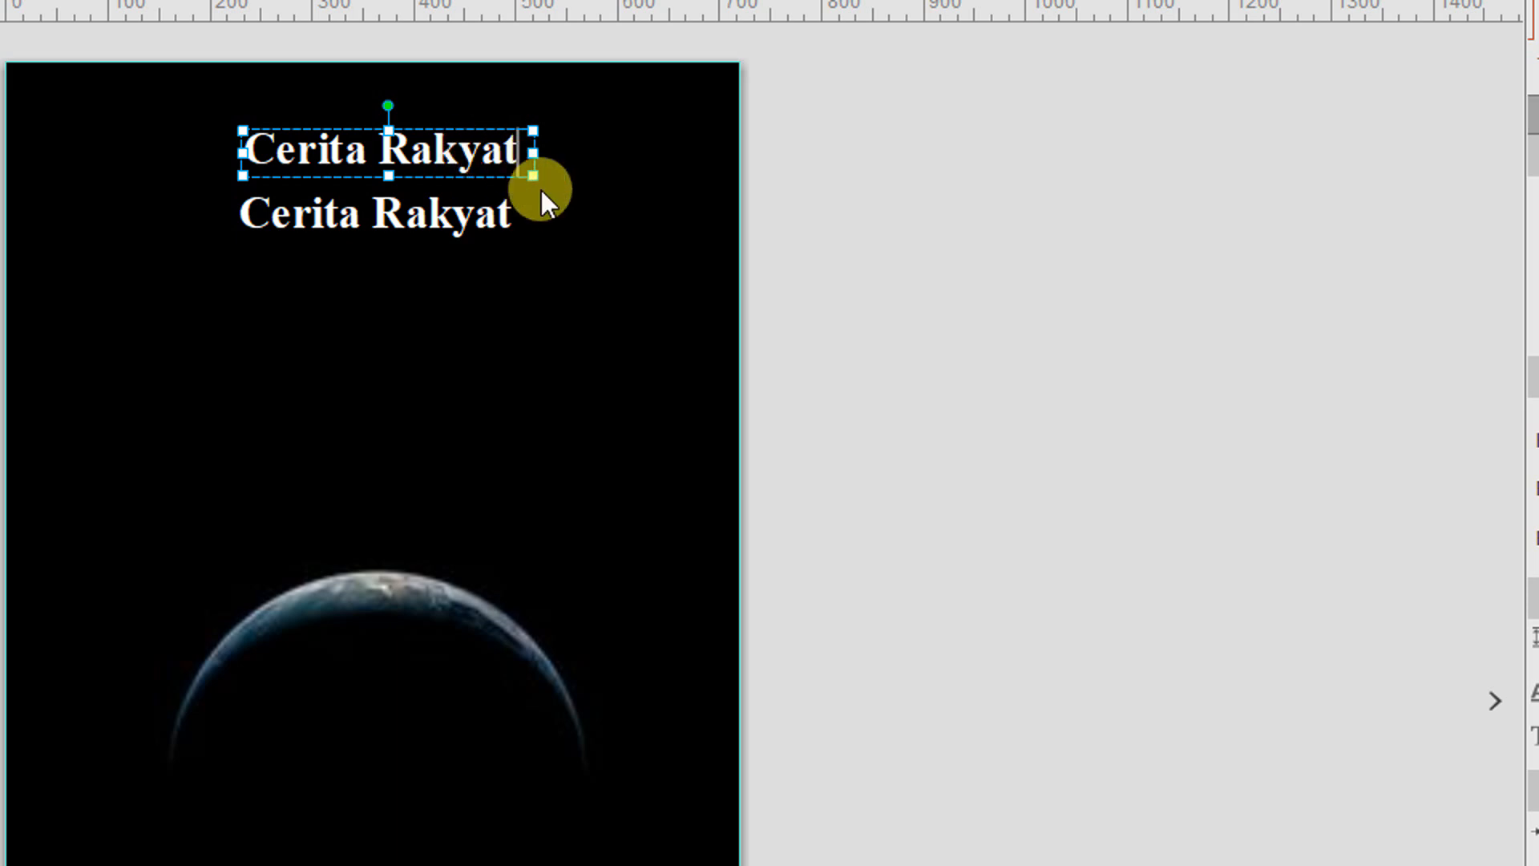
pyautogui.press('Return')
pyautogui.write('Medi')
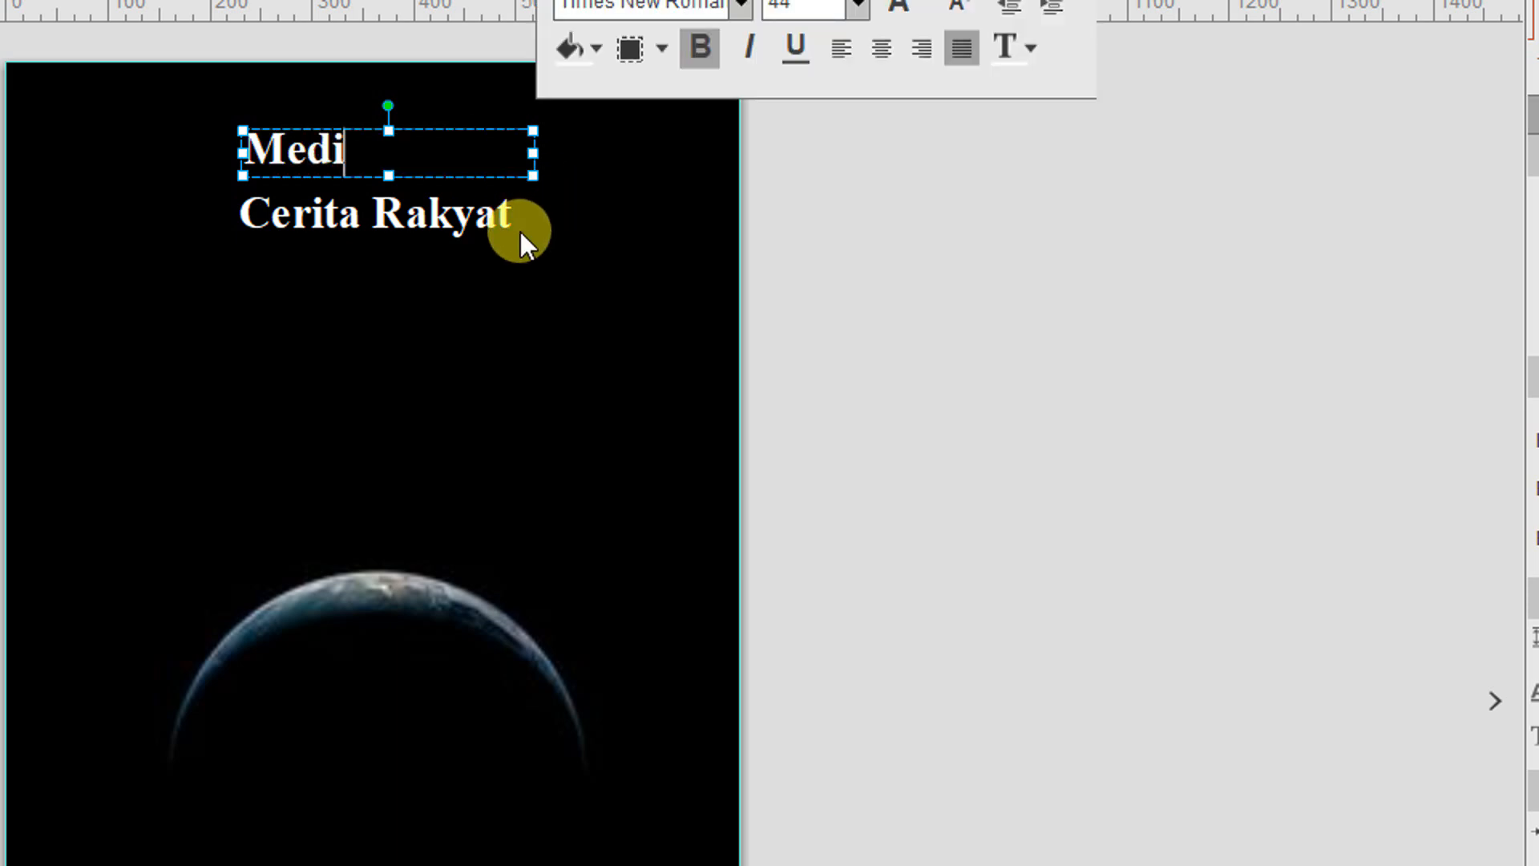
pyautogui.write('a Pembe')
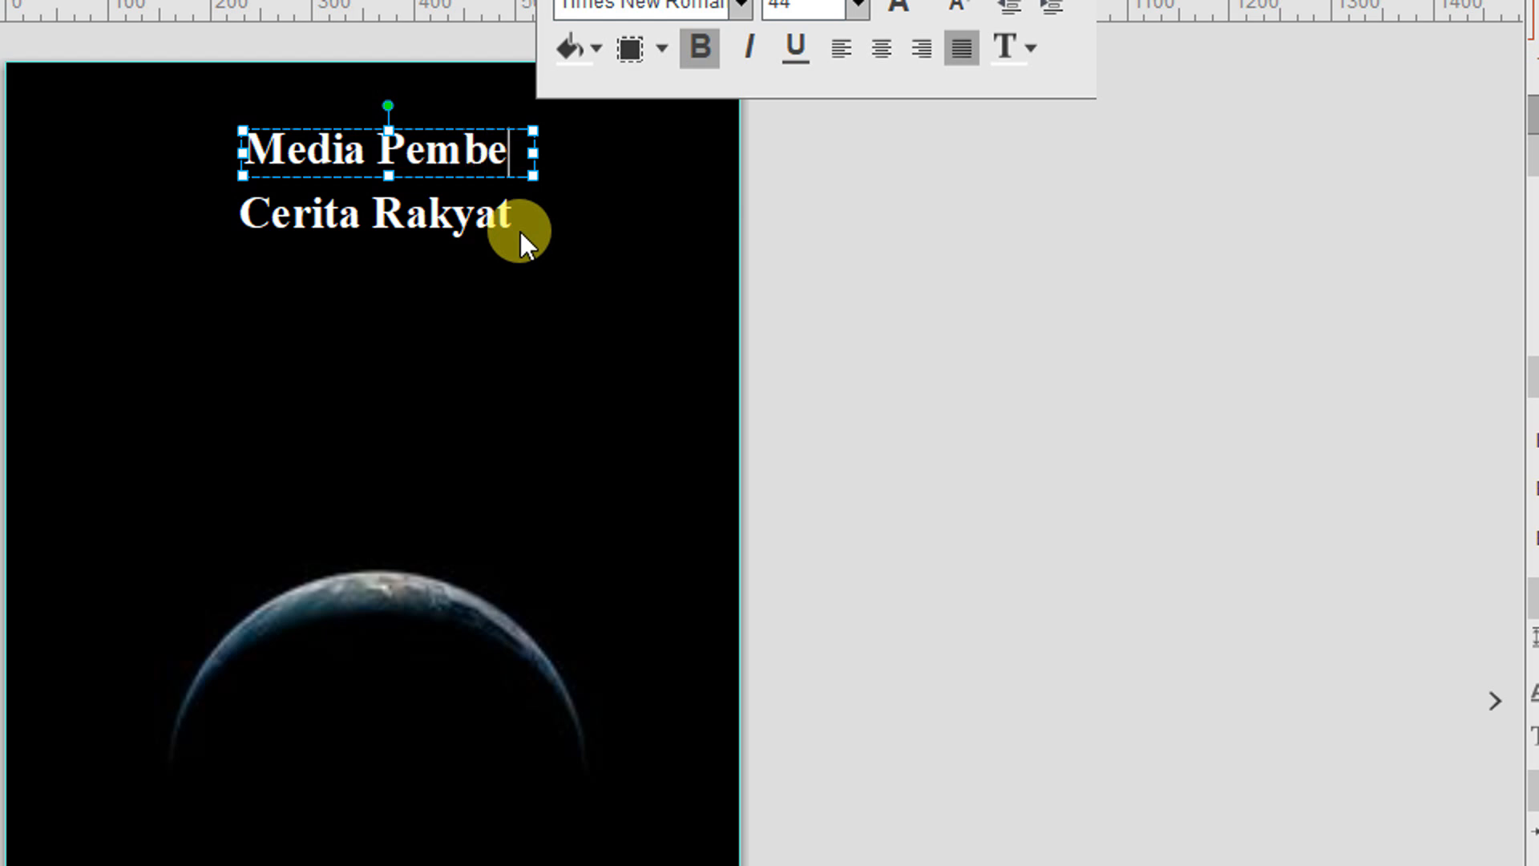
pyautogui.write('lajaran')
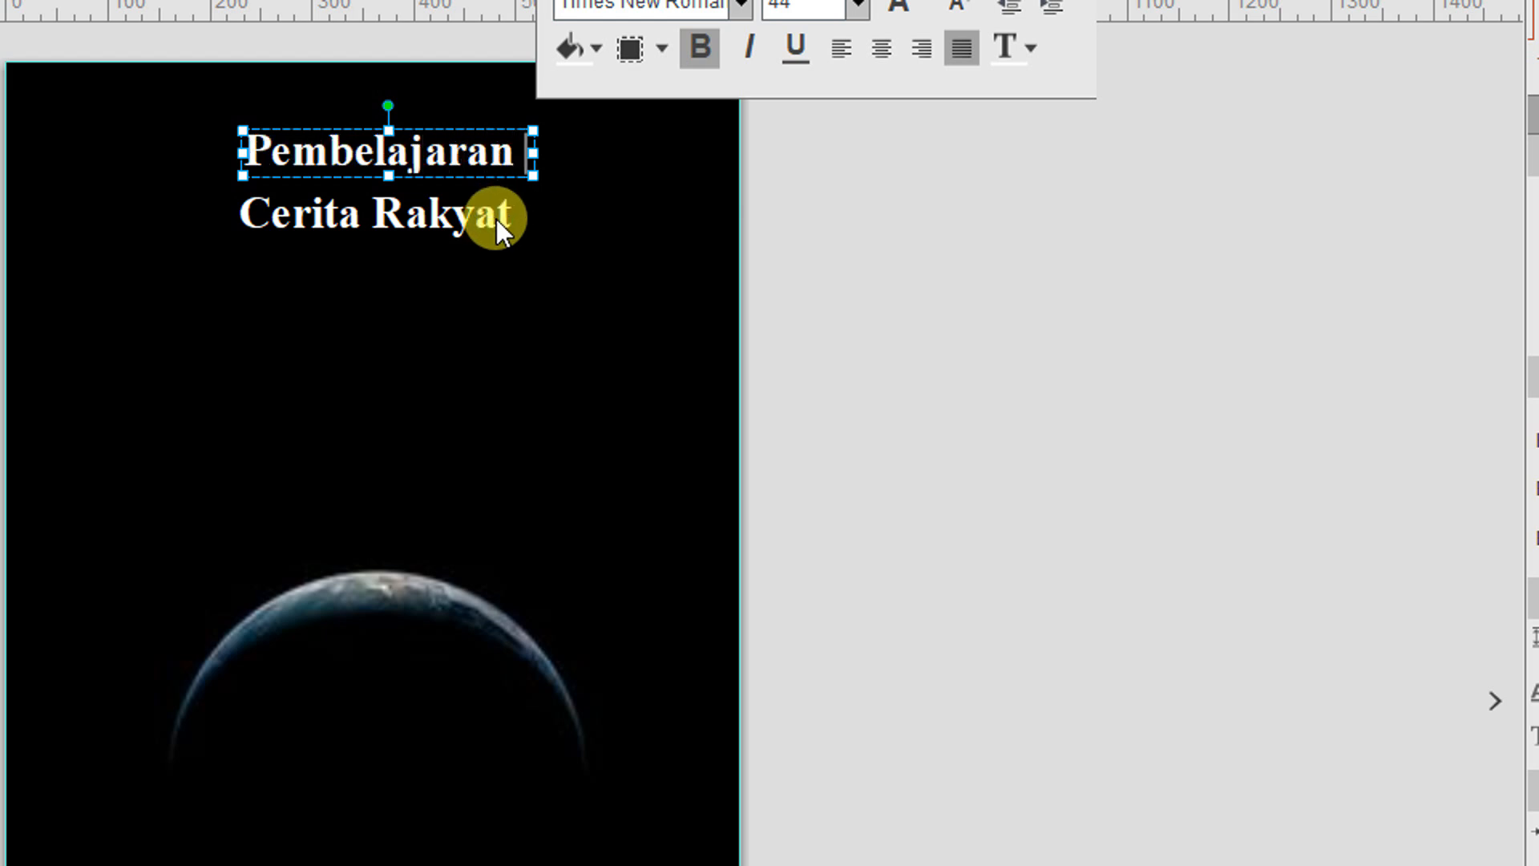
# - Add "Bahasa Jawa" as a second line below "Media Pembelajaran" in the upper text box
pyautogui.hotkey('ctrl', 'a')
pyautogui.write('Bahasa Jawa')
pyautogui.press('BackSpace')
pyautogui.press('BackSpace')
pyautogui.press('BackSpace')
pyautogui.press('BackSpace')
pyautogui.press('BackSpace')
pyautogui.press('BackSpace')
pyautogui.press('BackSpace')
pyautogui.press('BackSpace')
pyautogui.press('BackSpace')
pyautogui.hotkey('ctrl', 'z')
pyautogui.hotkey('ctrl', 'z')
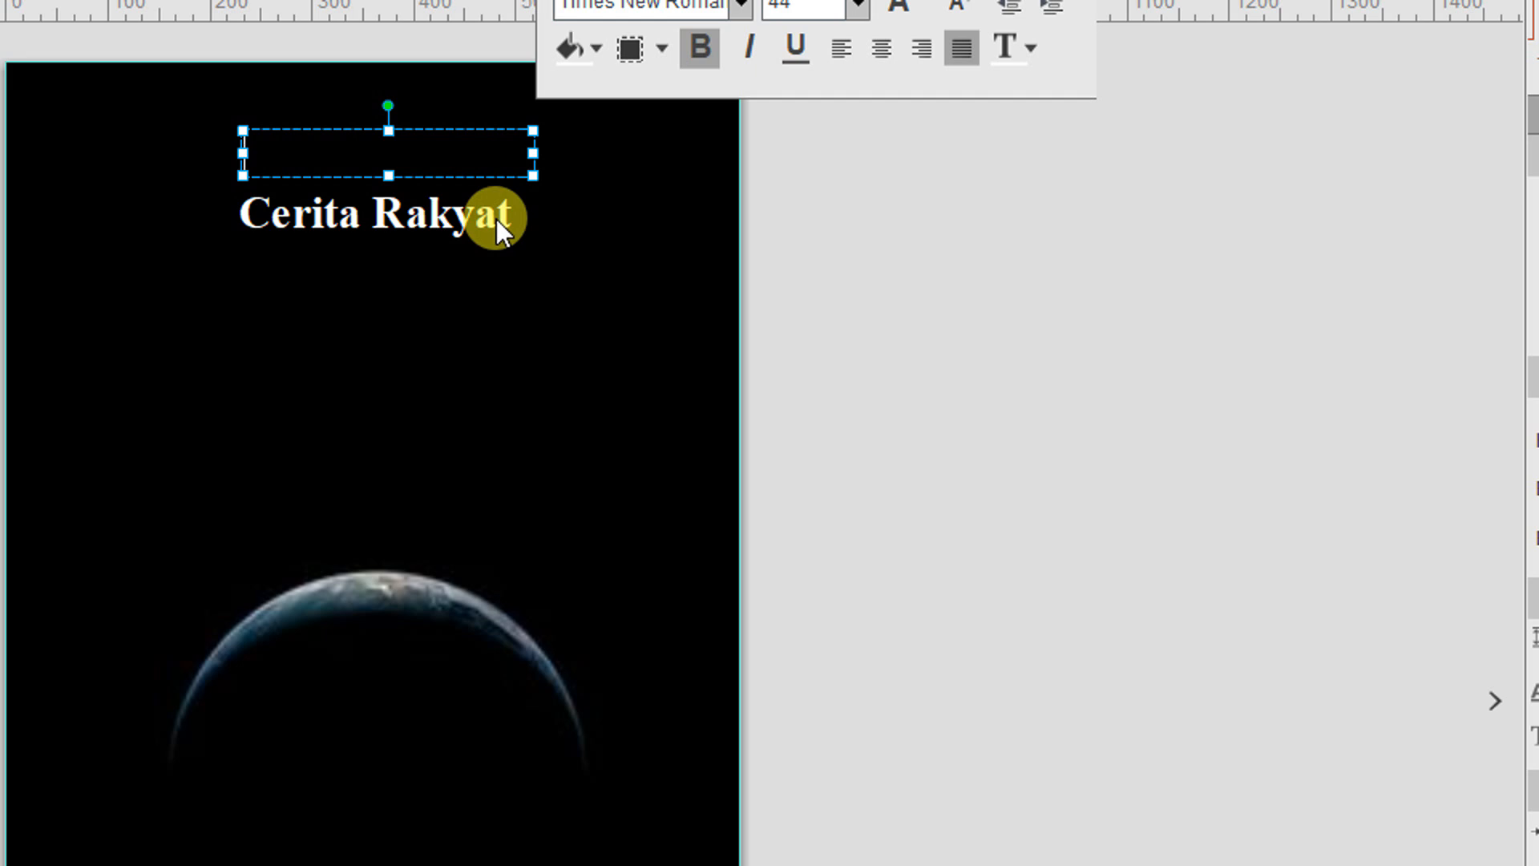
pyautogui.write('Bh')
pyautogui.press('BackSpace')
pyautogui.write('ahasa Jawa')
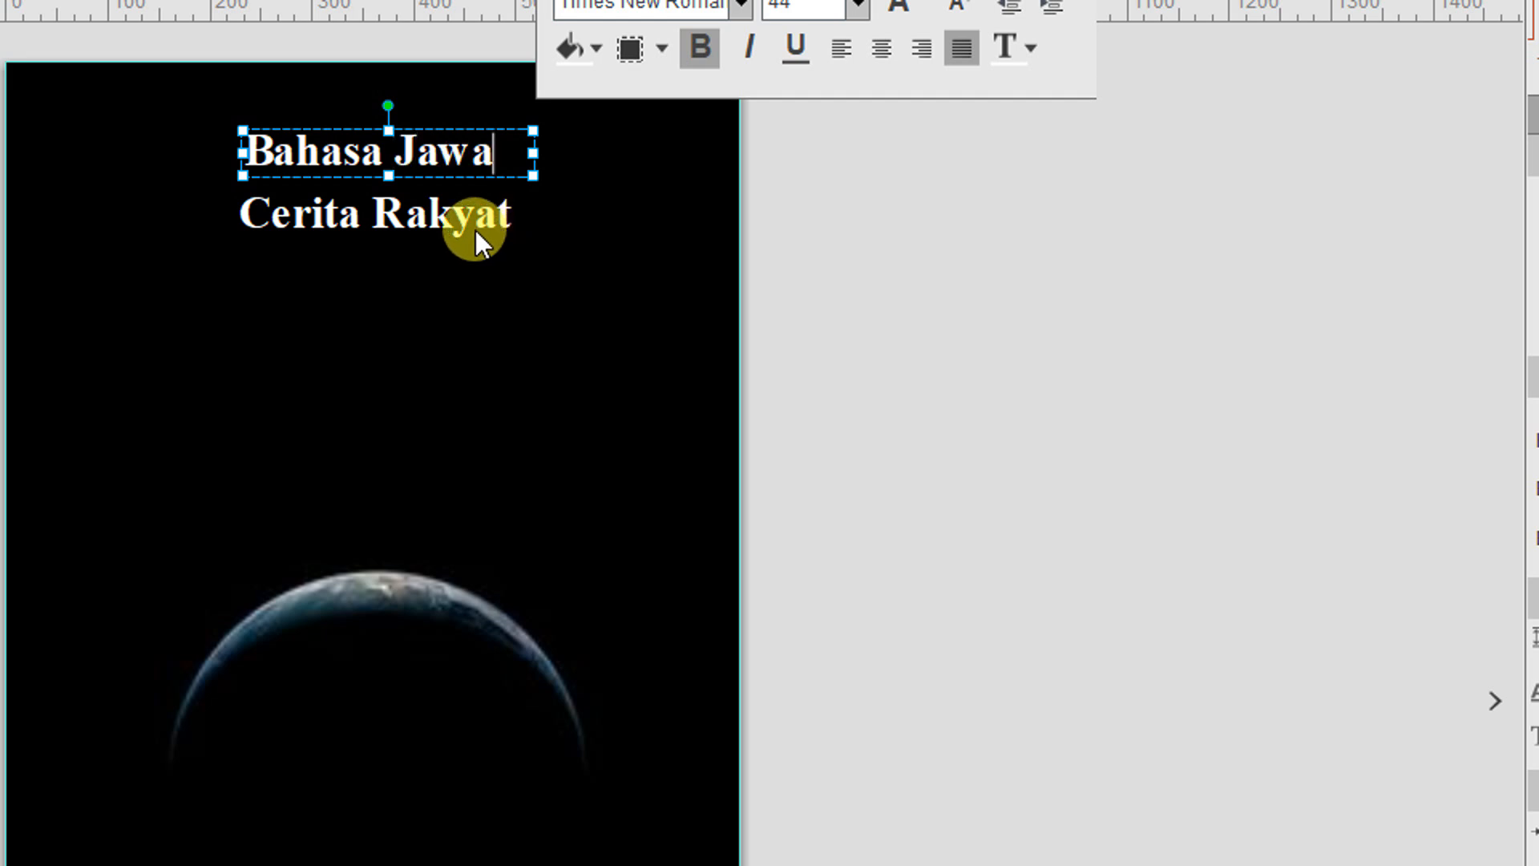
# - Move "Cerita Rakyat" lower and enlarge the upper text box to fit "Media Pembelajaran" and "Bahasa Jawa" on separate lines
pyautogui.click(405, 218)
pyautogui.moveTo(371, 216); pyautogui.dragTo(382, 319)
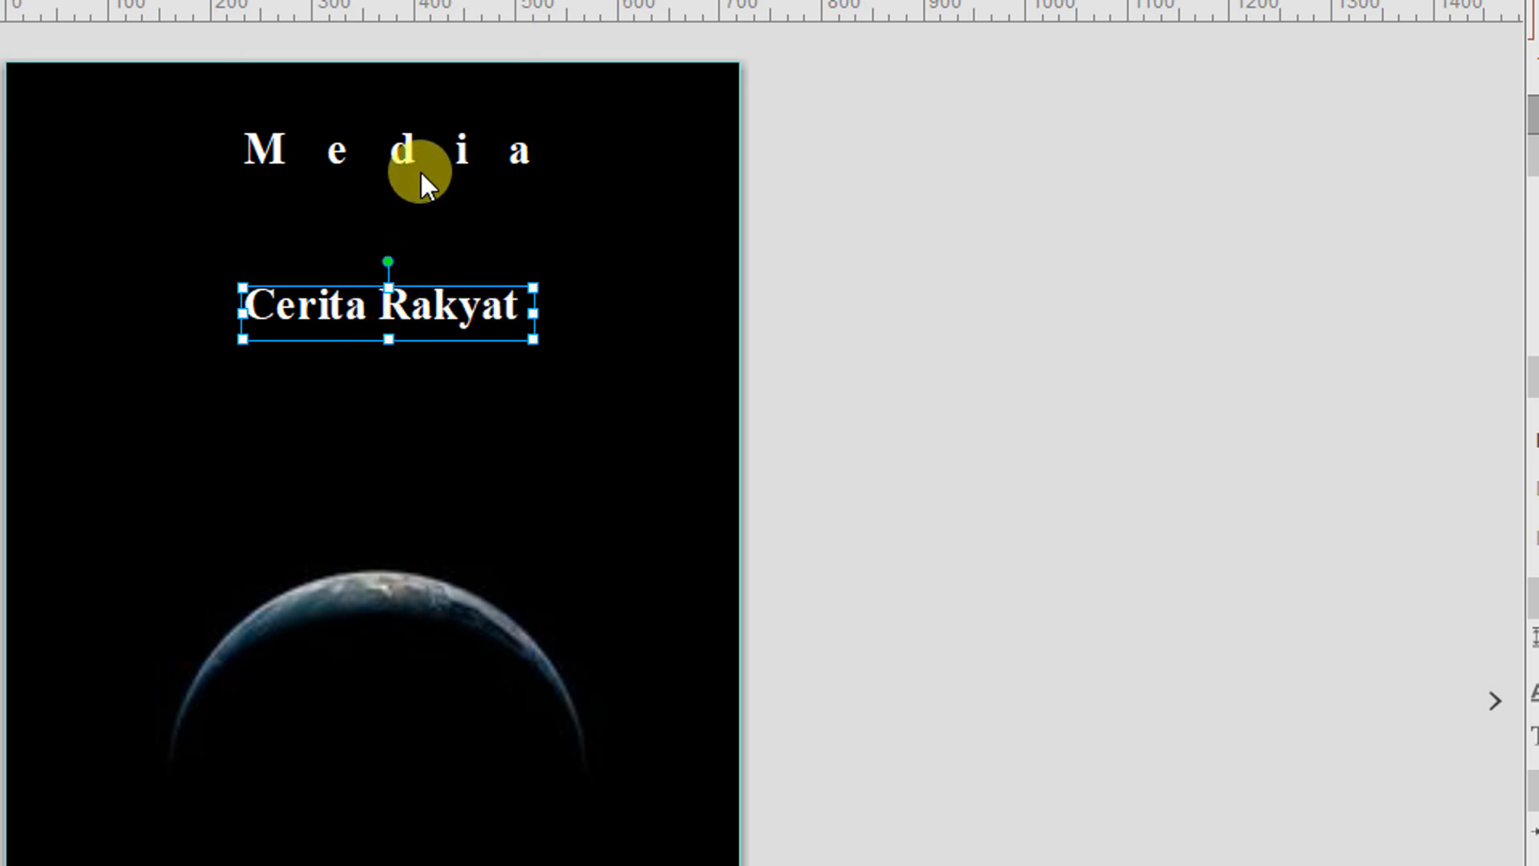
pyautogui.click(417, 152)
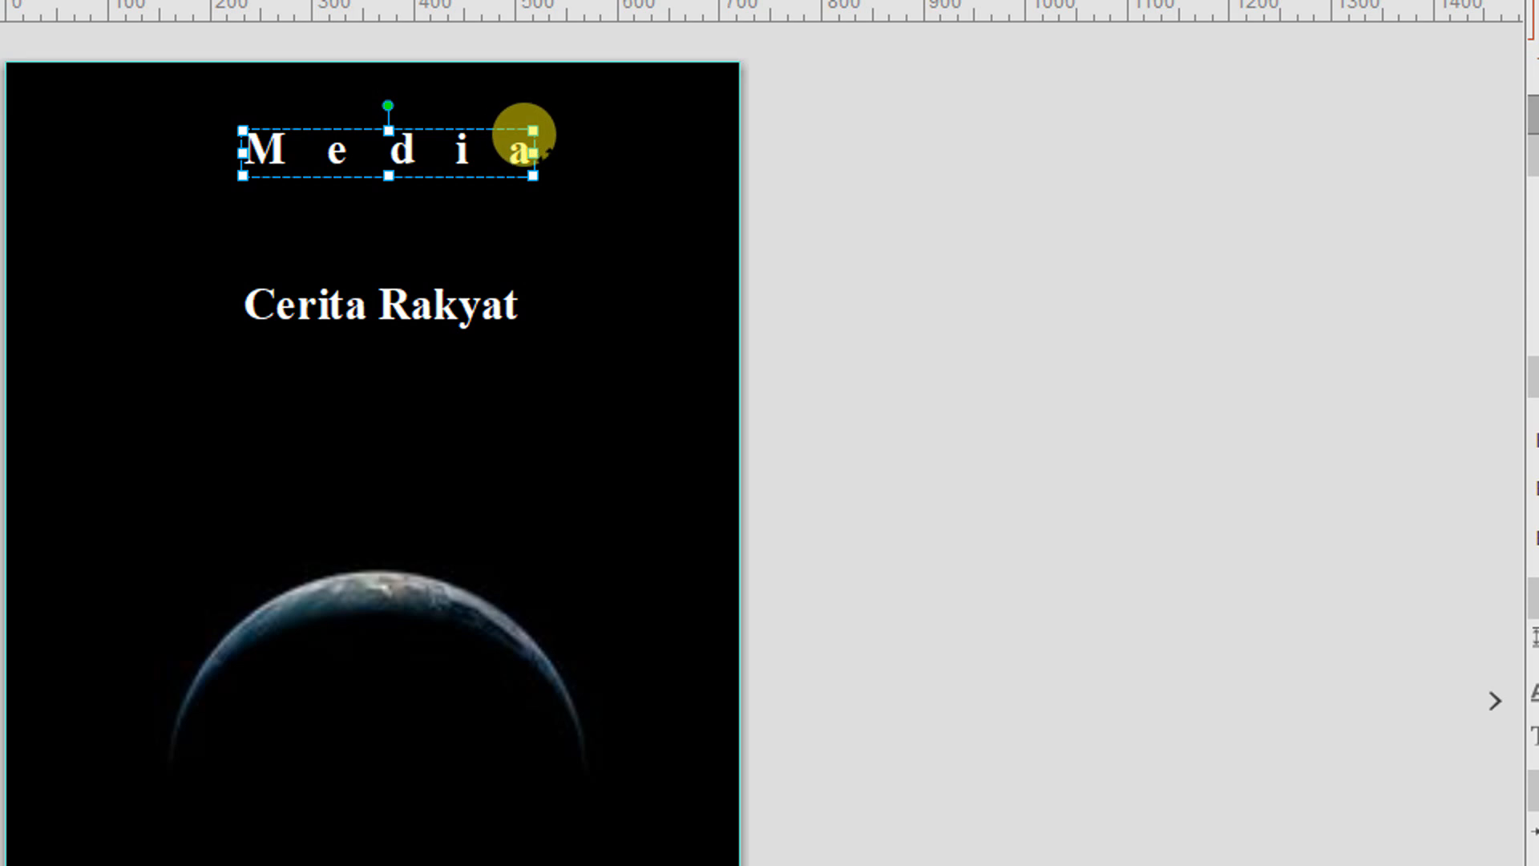
pyautogui.moveTo(512, 131); pyautogui.dragTo(690, 128)
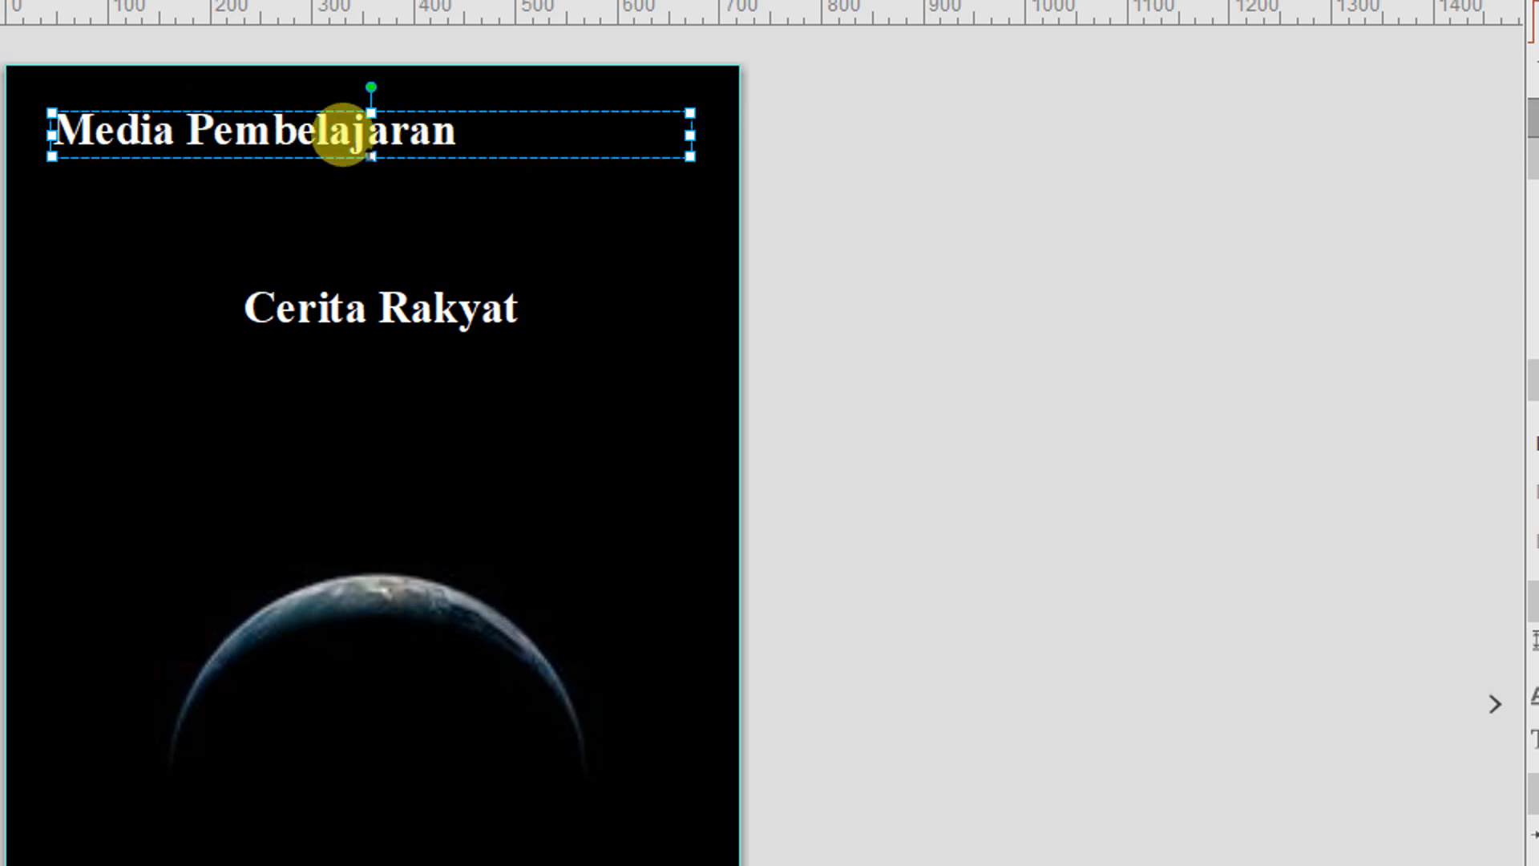
pyautogui.moveTo(371, 154); pyautogui.dragTo(36, 132)
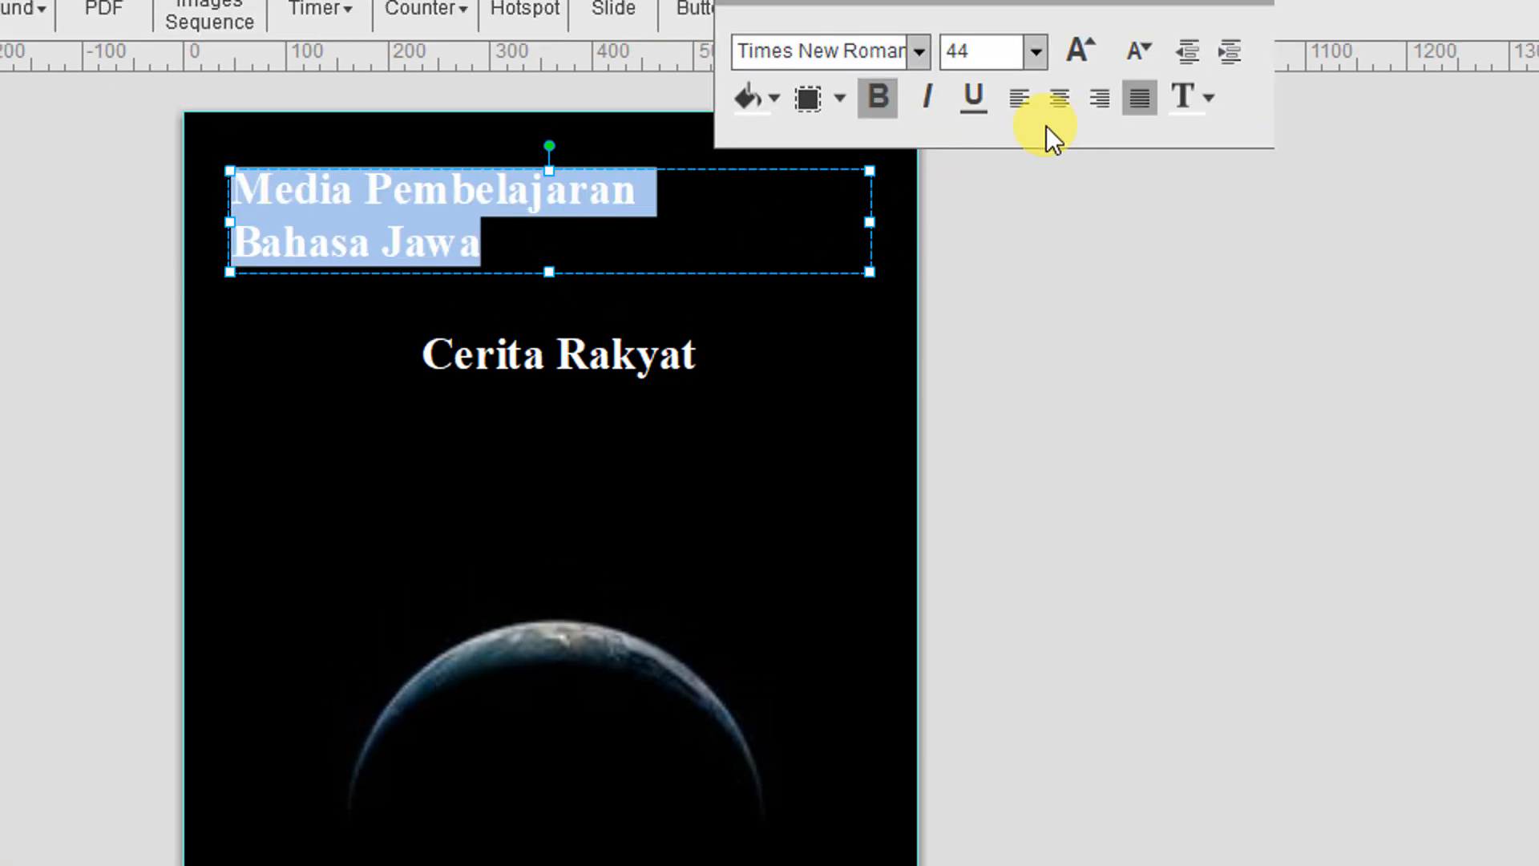
# - Centre-align the two-line "Media Pembelajaran Bahasa Jawa" title and move "Cerita Rakyat" up close beneath it
pyautogui.click(1058, 125)
pyautogui.click(645, 267)
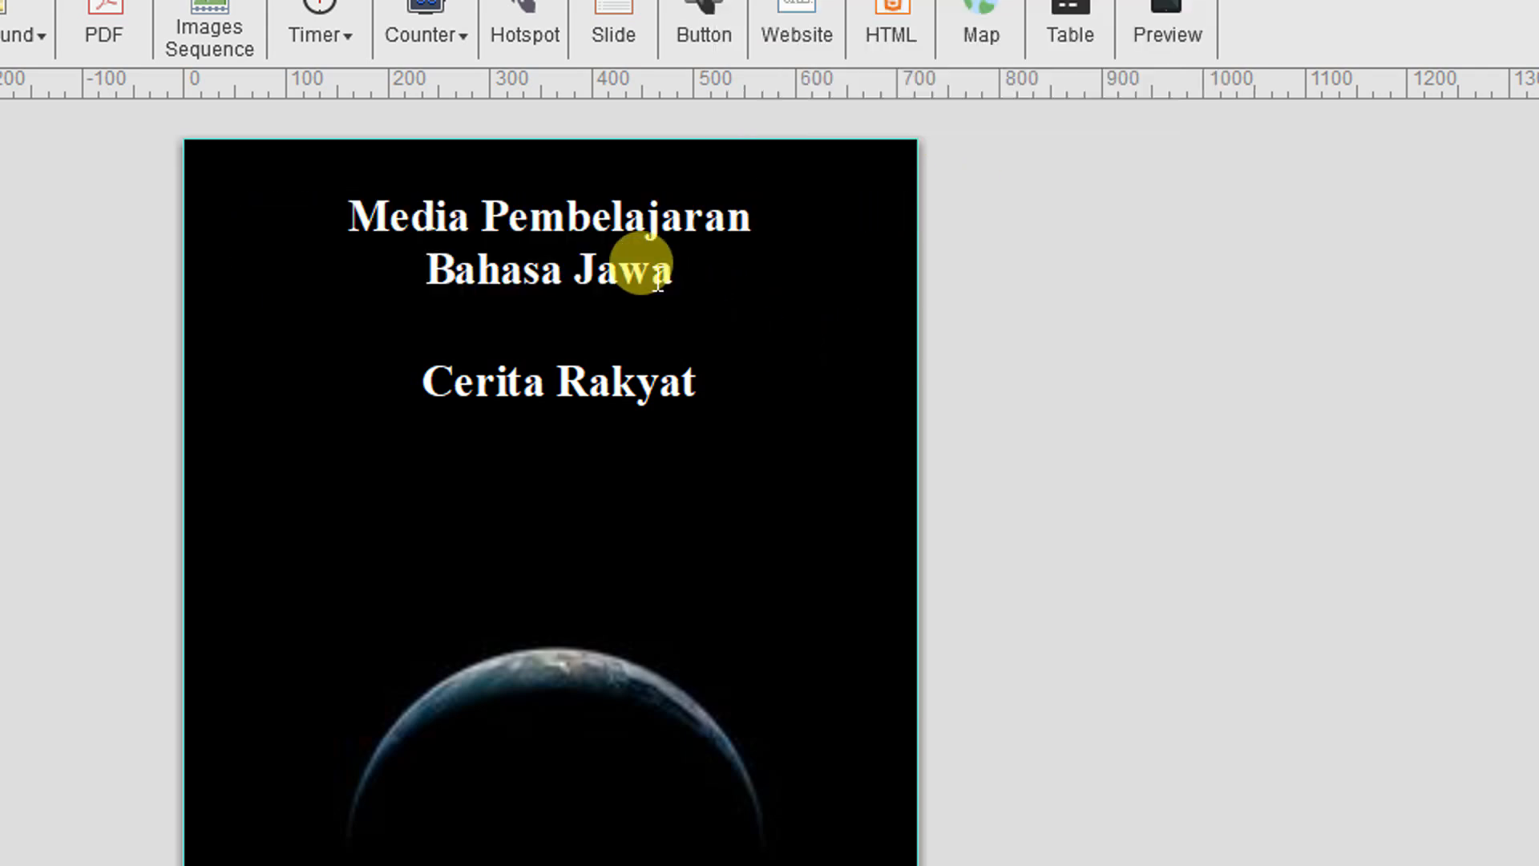
pyautogui.click(638, 373)
pyautogui.moveTo(604, 401); pyautogui.dragTo(590, 364)
pyautogui.click(740, 449)
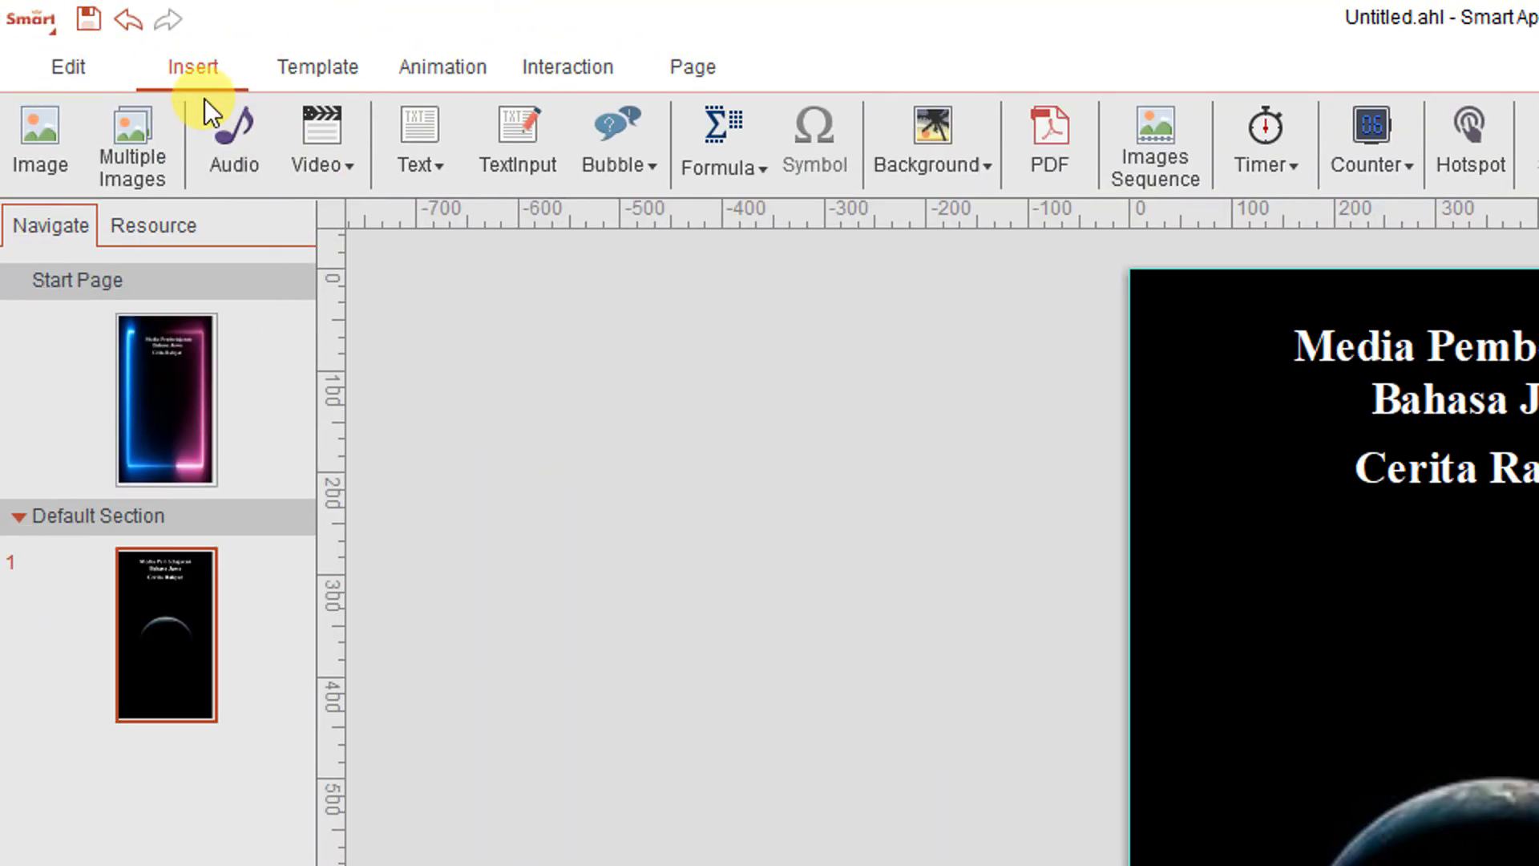
# - Insert the image start1 on page 1 and place it below the earth's arc
pyautogui.click(44, 130)
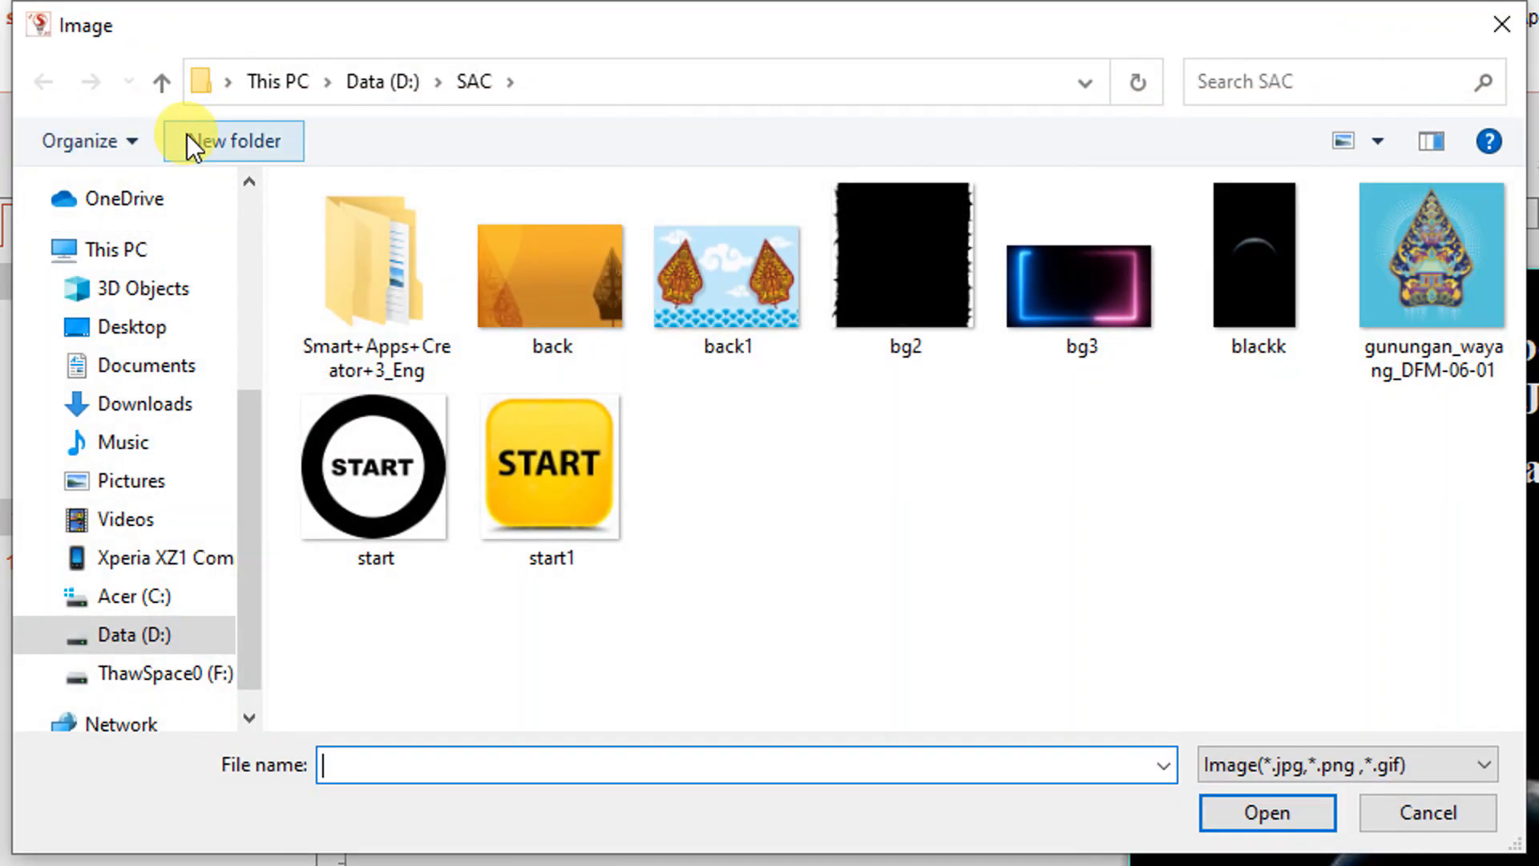
pyautogui.click(550, 473)
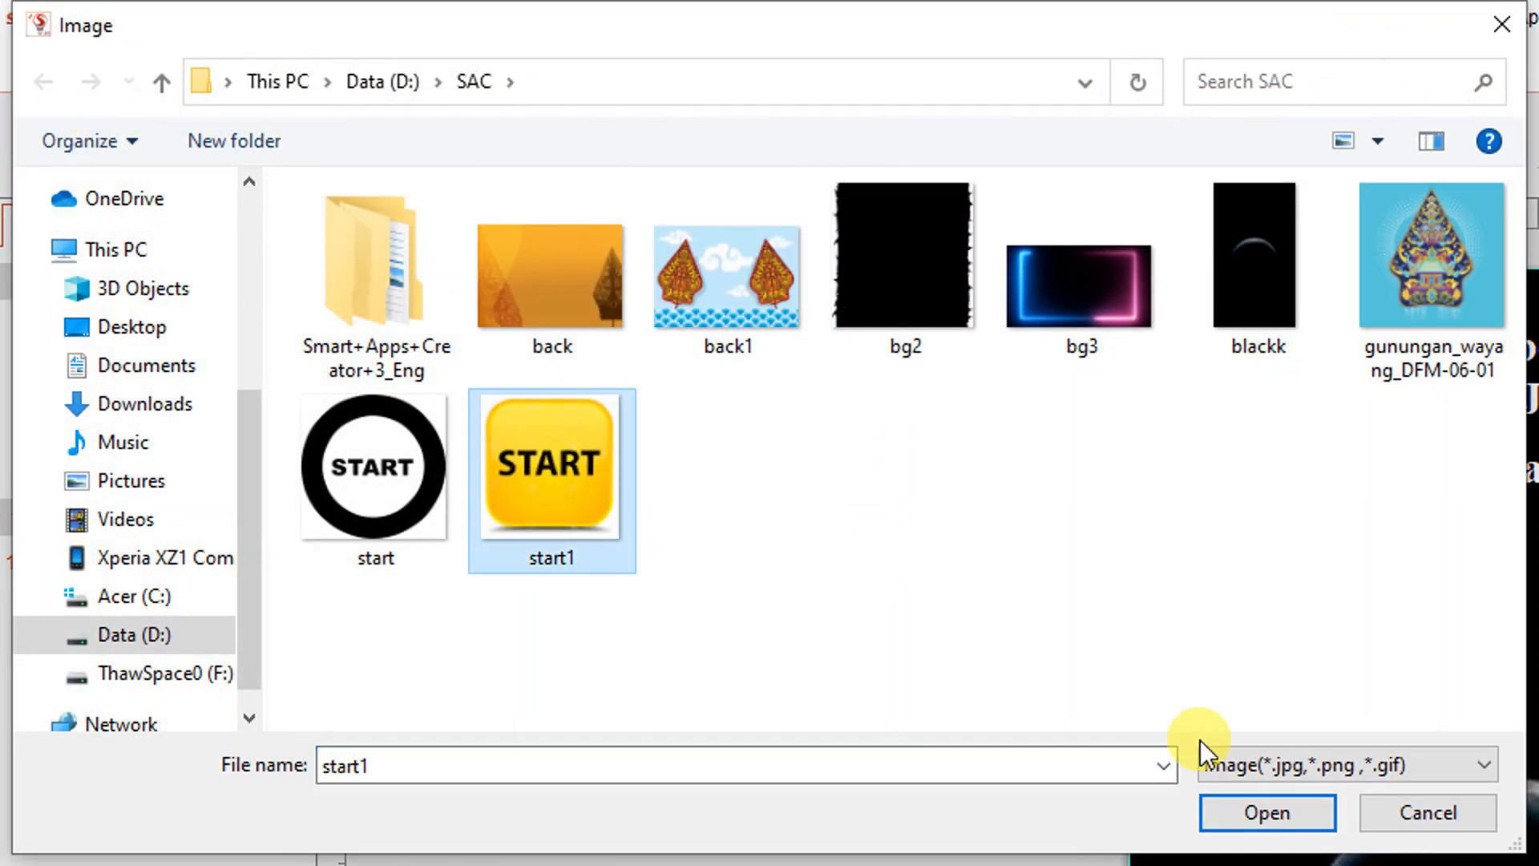
pyautogui.click(1280, 818)
pyautogui.moveTo(1538, 830); pyautogui.dragTo(1538, 865)
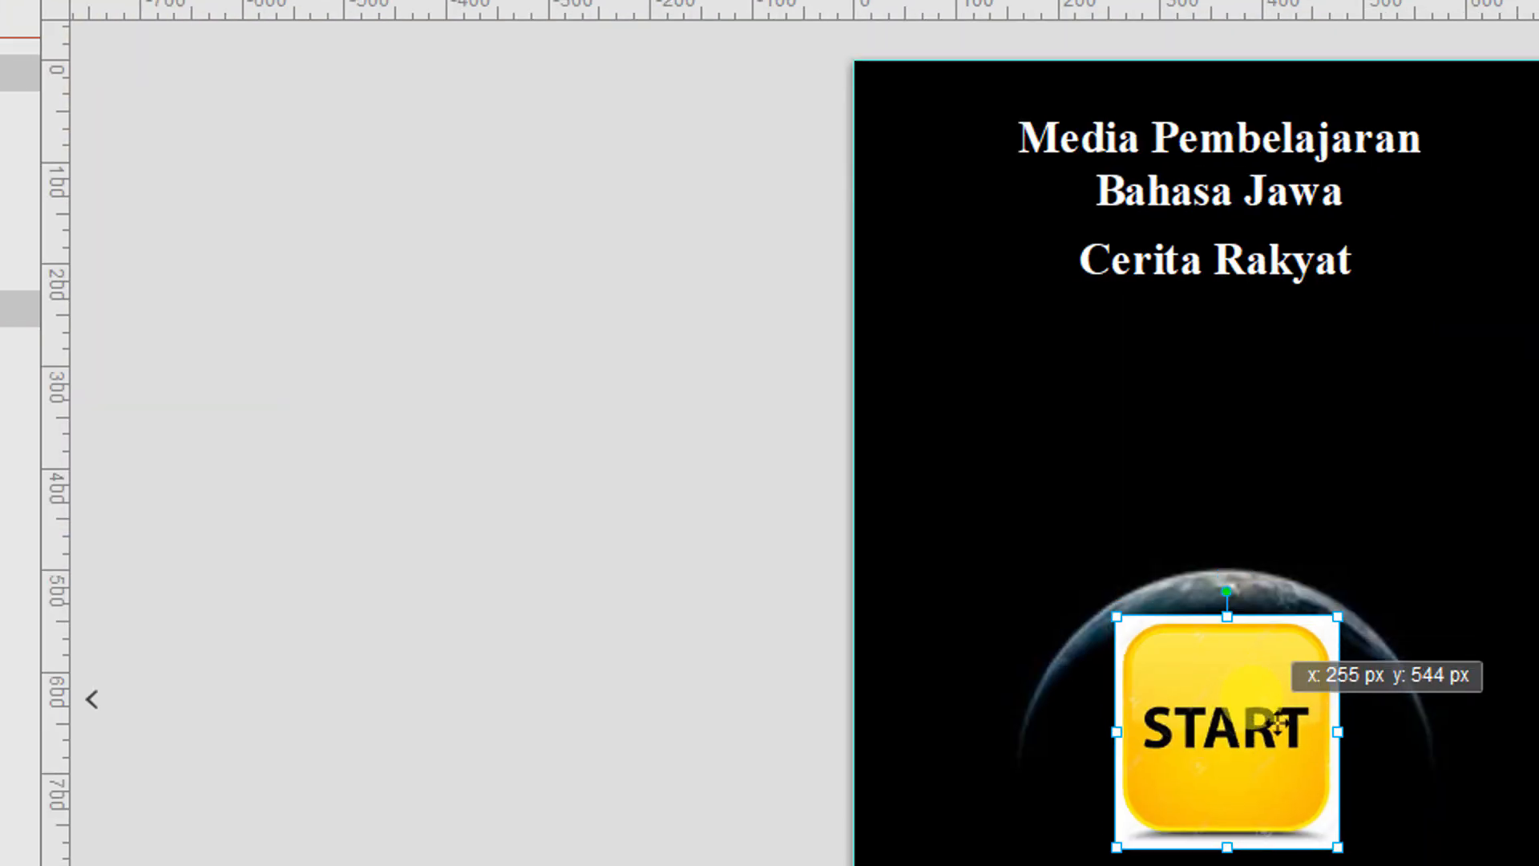
pyautogui.moveTo(1260, 735); pyautogui.dragTo(1297, 657)
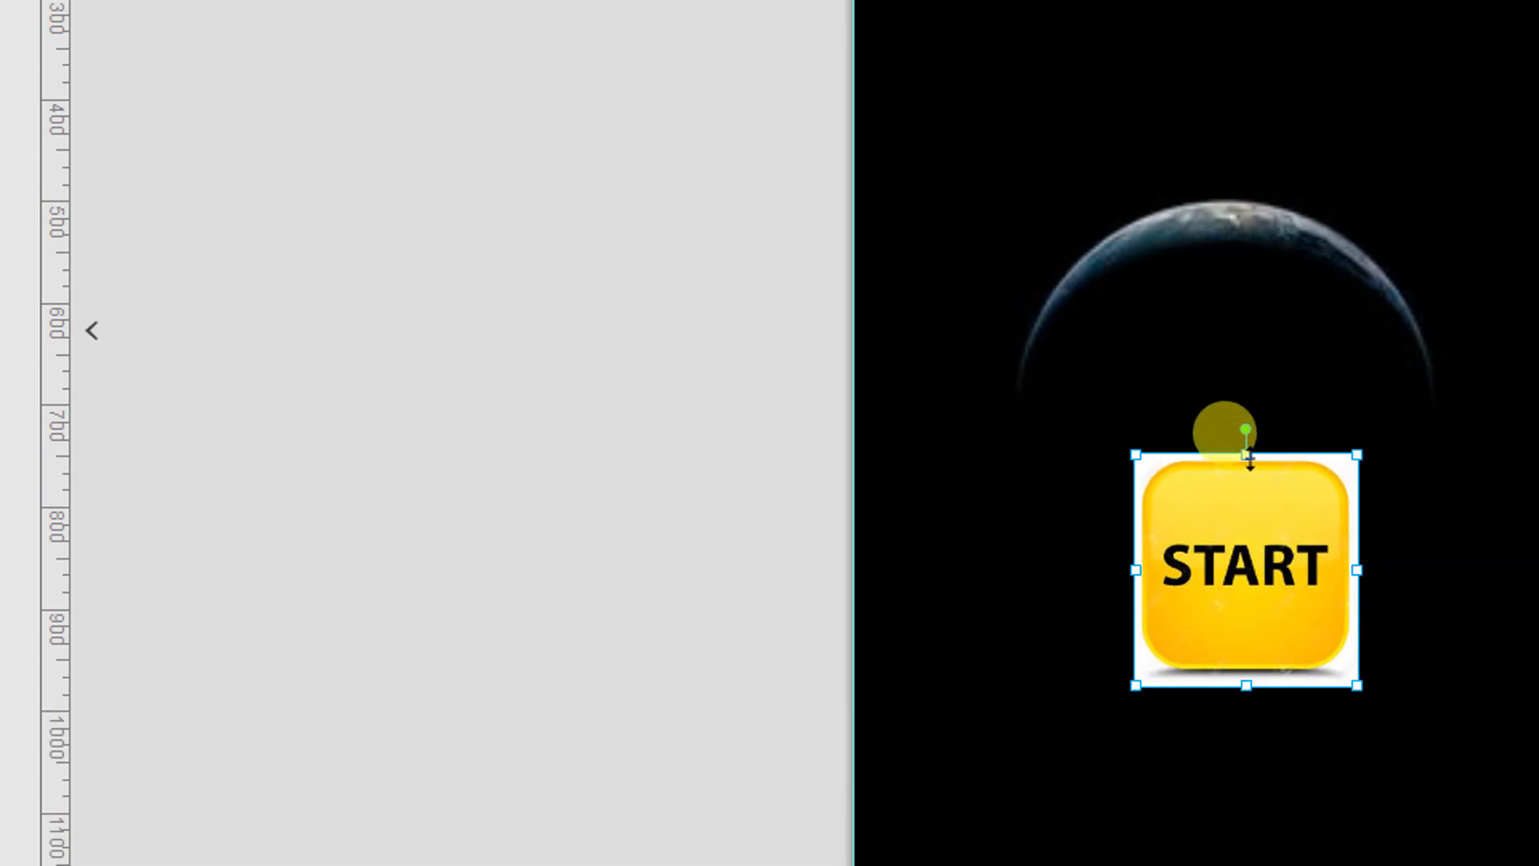
# - Flatten the START image to about 220 × 109 px and position it beneath the earth at about x 261, y 870
pyautogui.moveTo(1247, 457); pyautogui.dragTo(1246, 576)
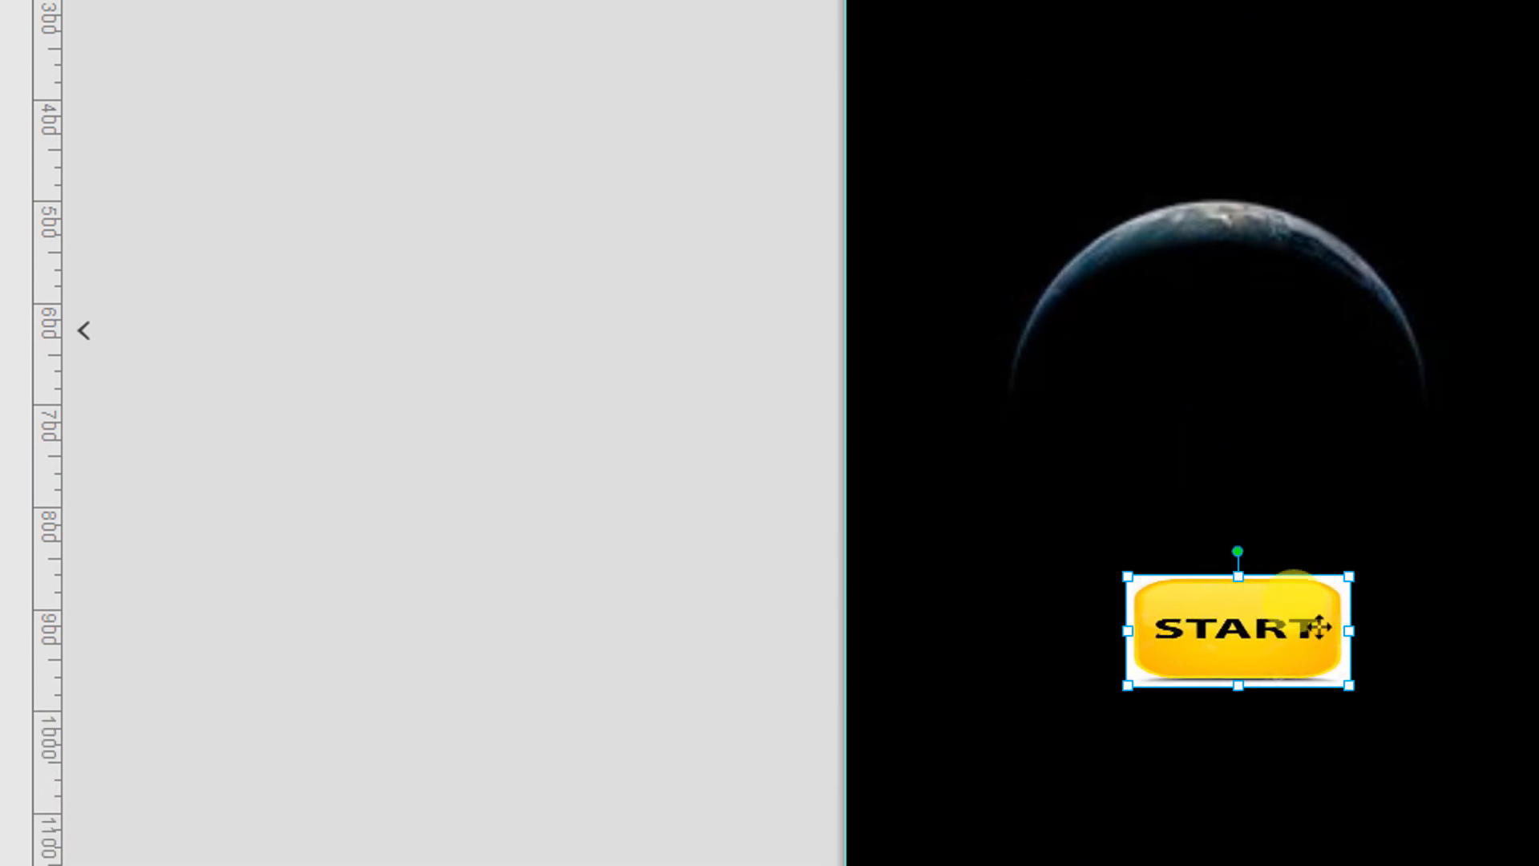
pyautogui.moveTo(1319, 626); pyautogui.dragTo(1274, 593)
pyautogui.click(1276, 416)
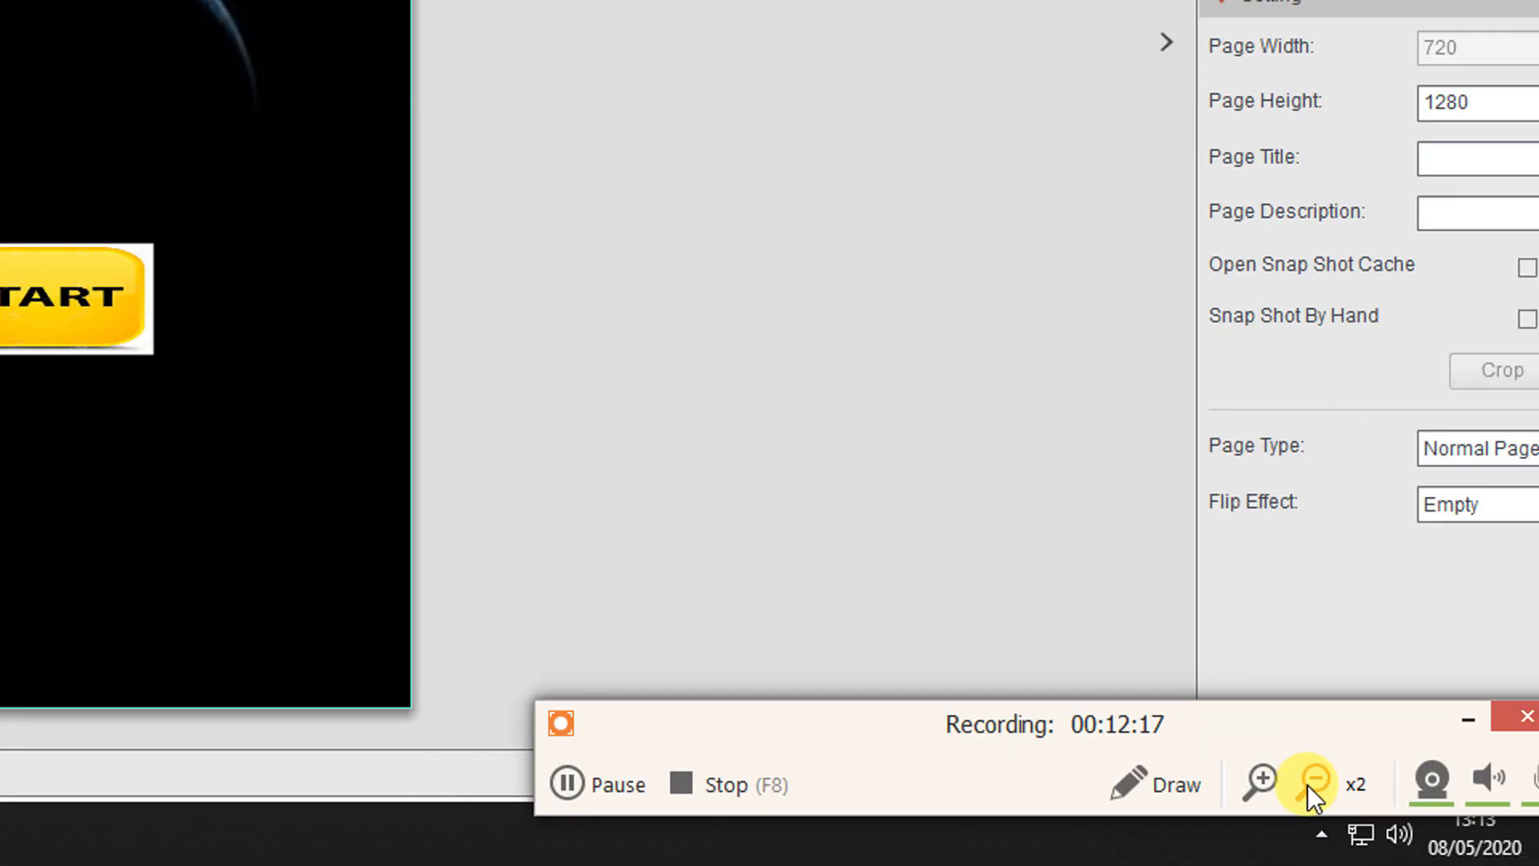
pyautogui.click(1308, 785)
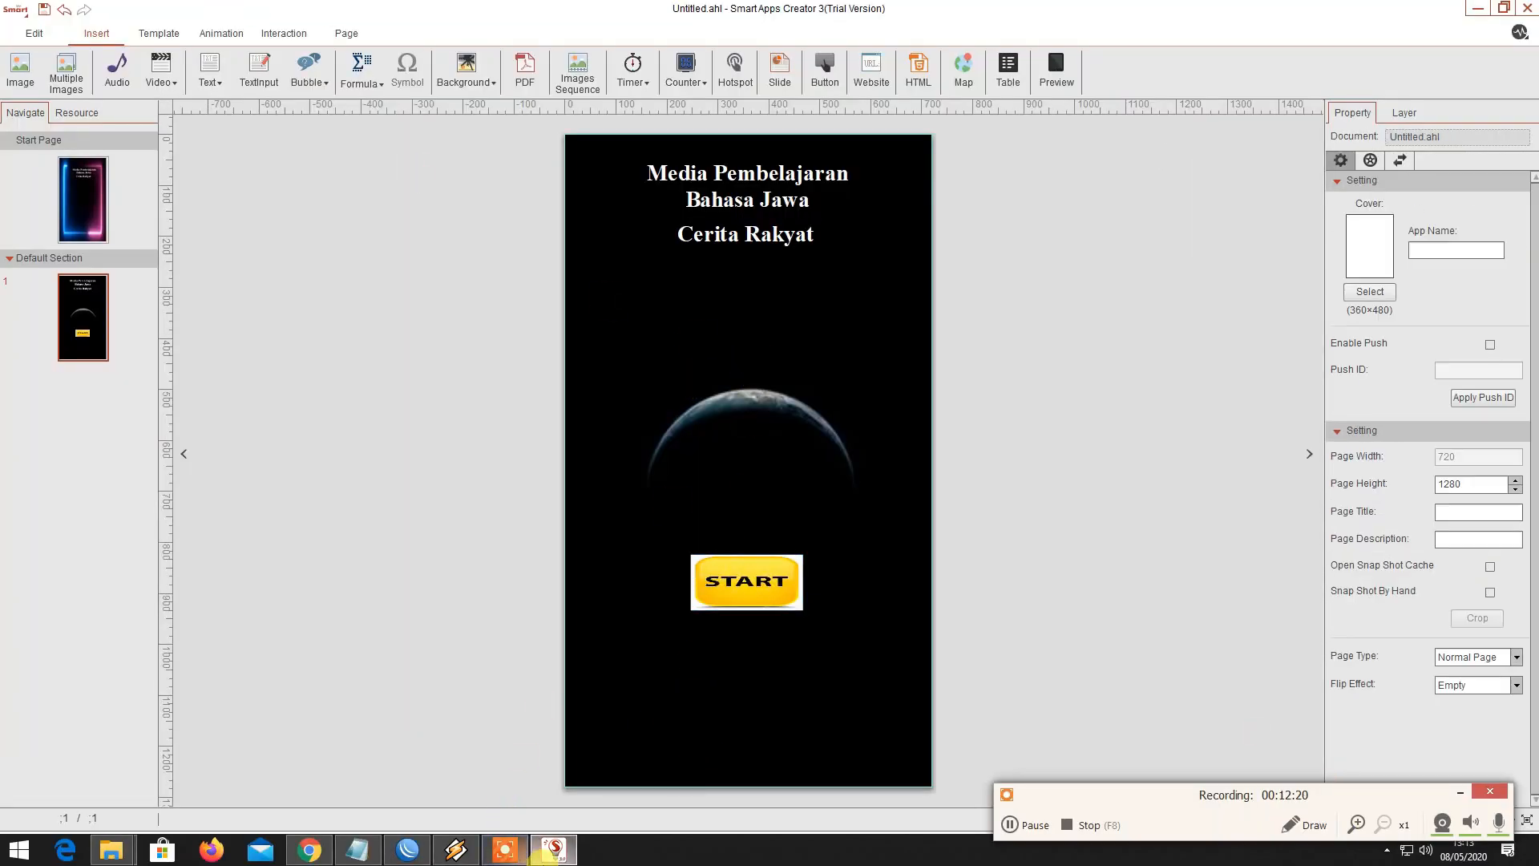
pyautogui.click(1029, 828)
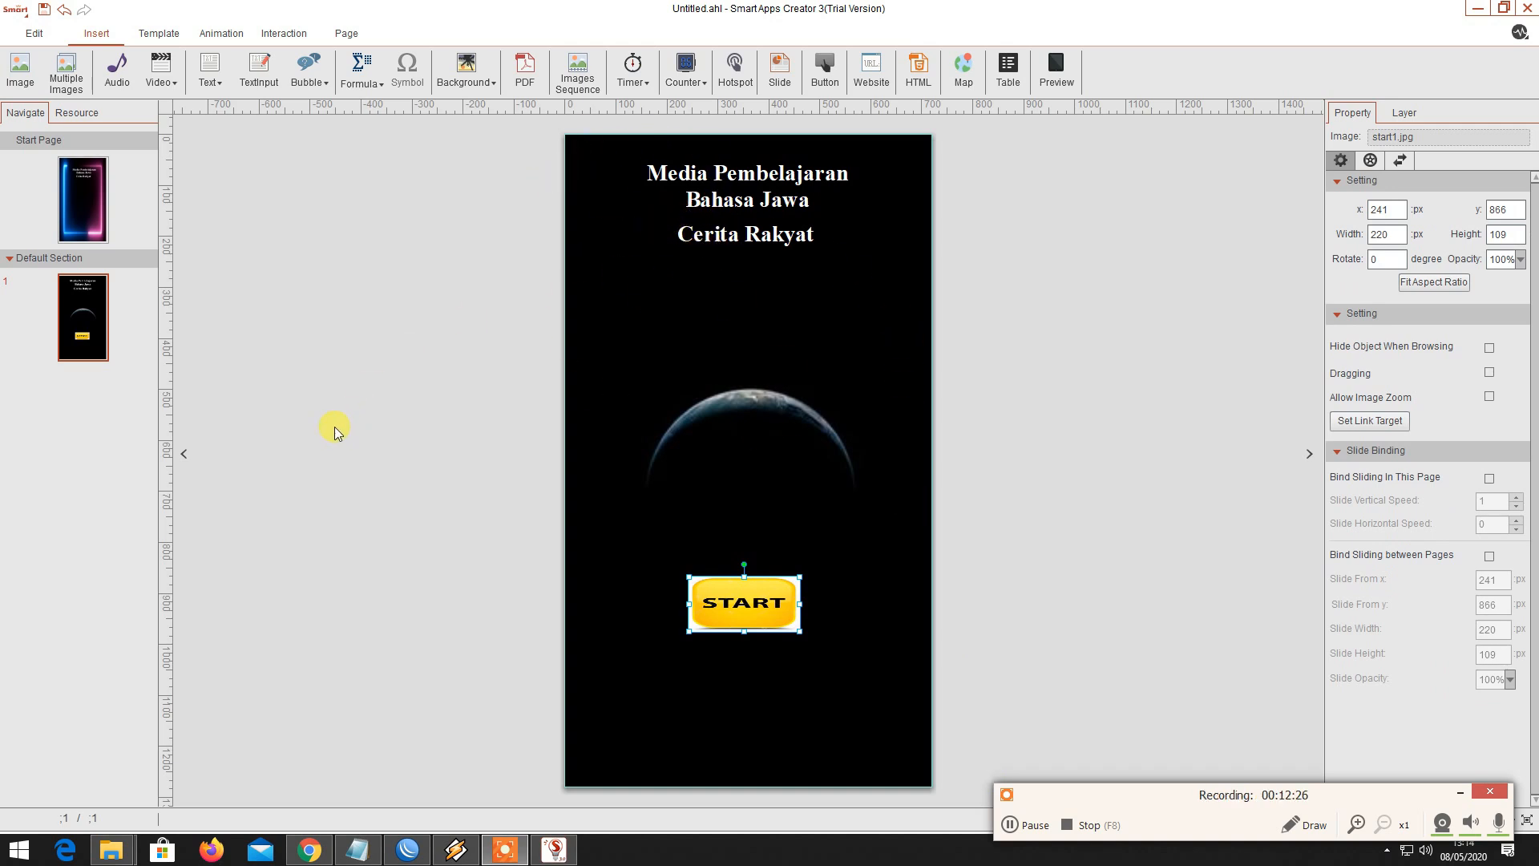
pyautogui.moveTo(766, 600); pyautogui.dragTo(776, 602)
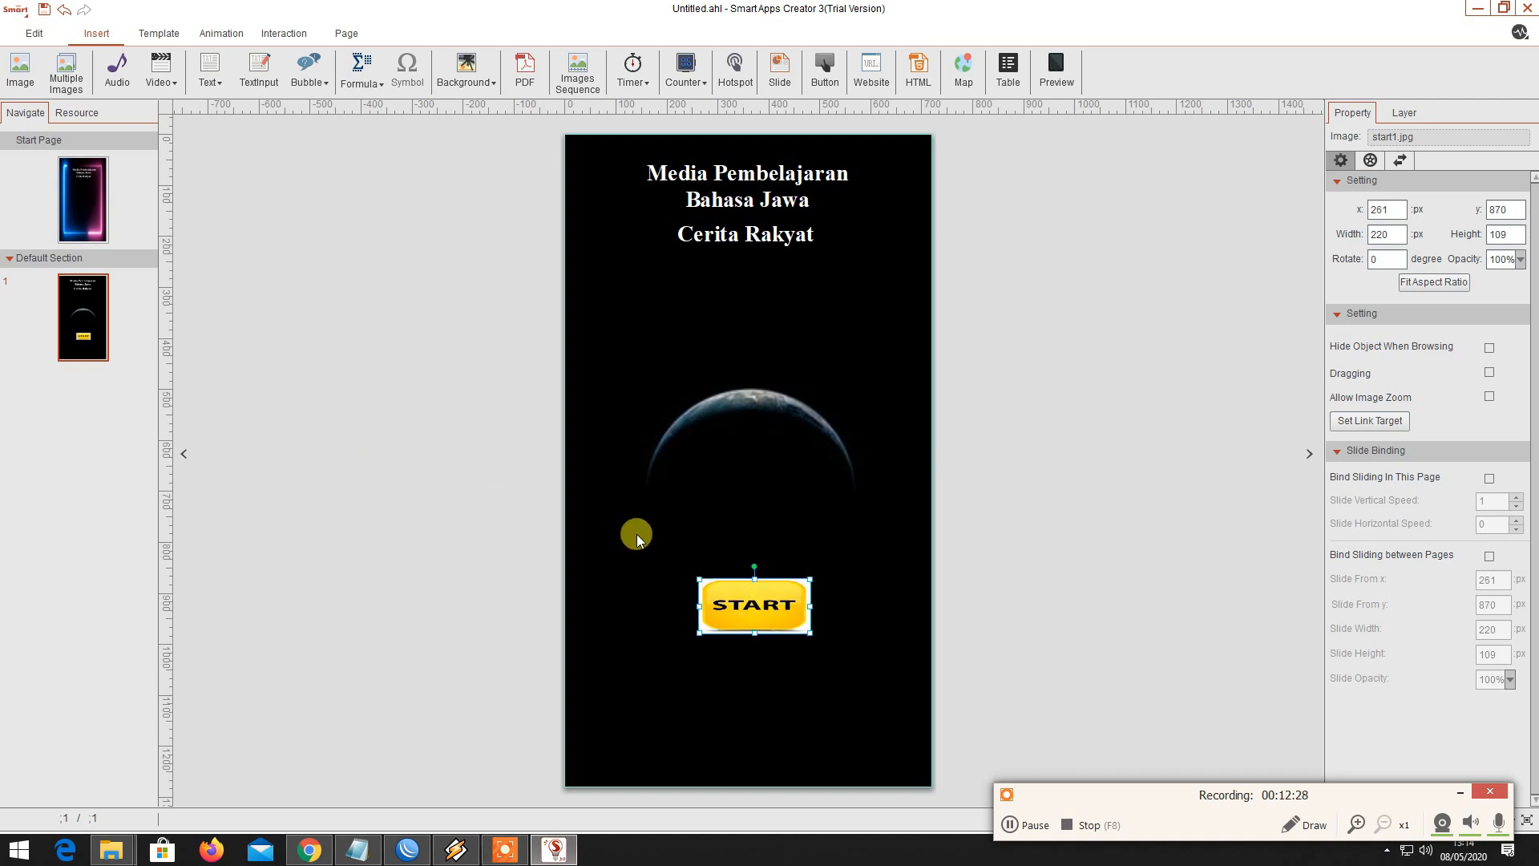
# - Rename the Default Section to "start" and add a new section after it
pyautogui.click(80, 257)
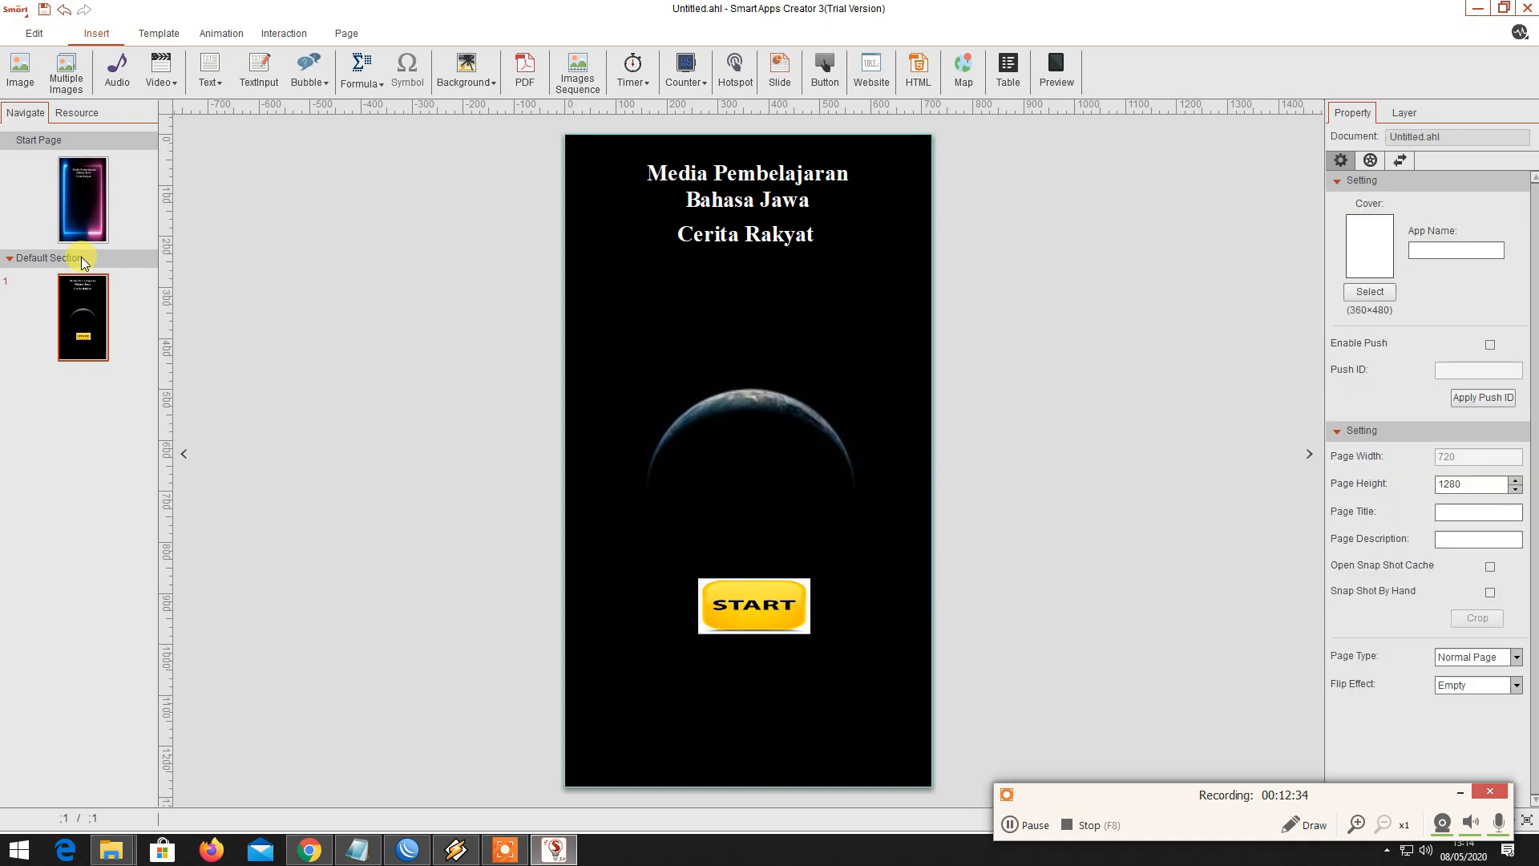
pyautogui.rightClick(80, 257)
pyautogui.click(117, 267)
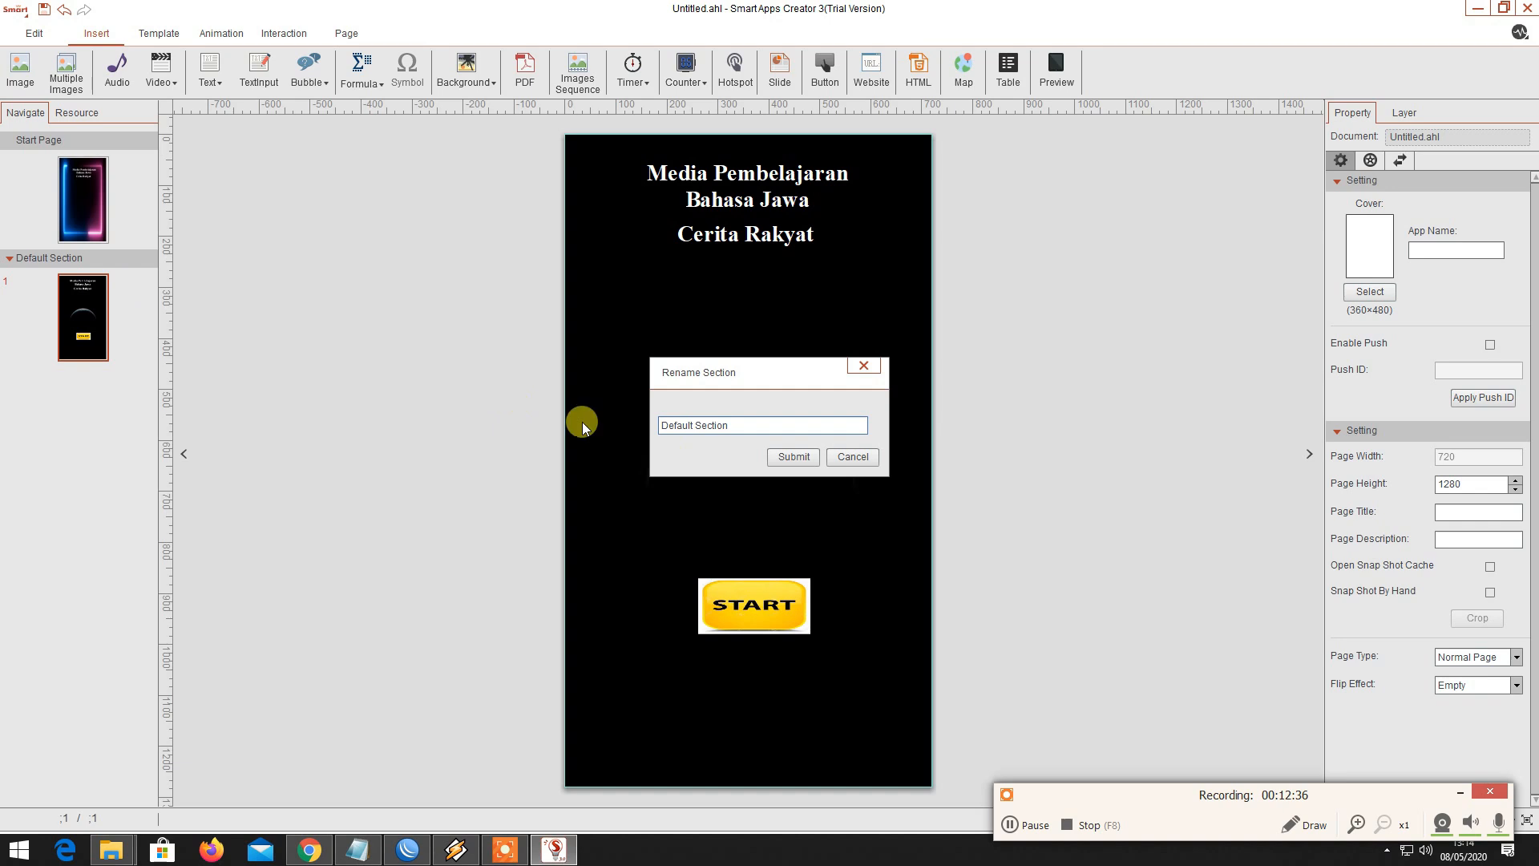
pyautogui.moveTo(741, 423); pyautogui.dragTo(546, 401)
pyautogui.write('start')
pyautogui.click(794, 457)
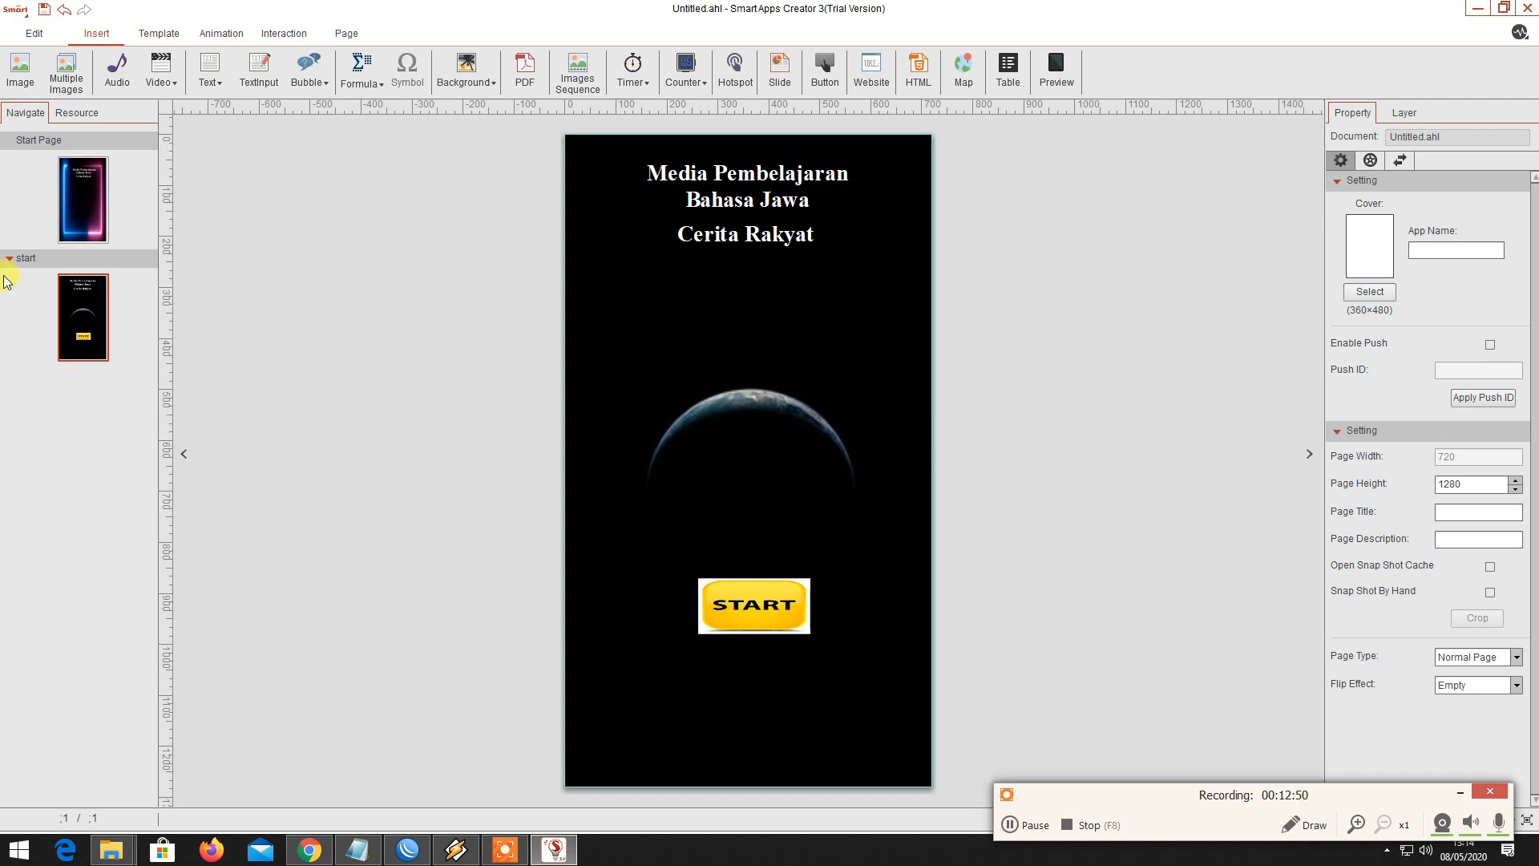
pyautogui.rightClick(43, 322)
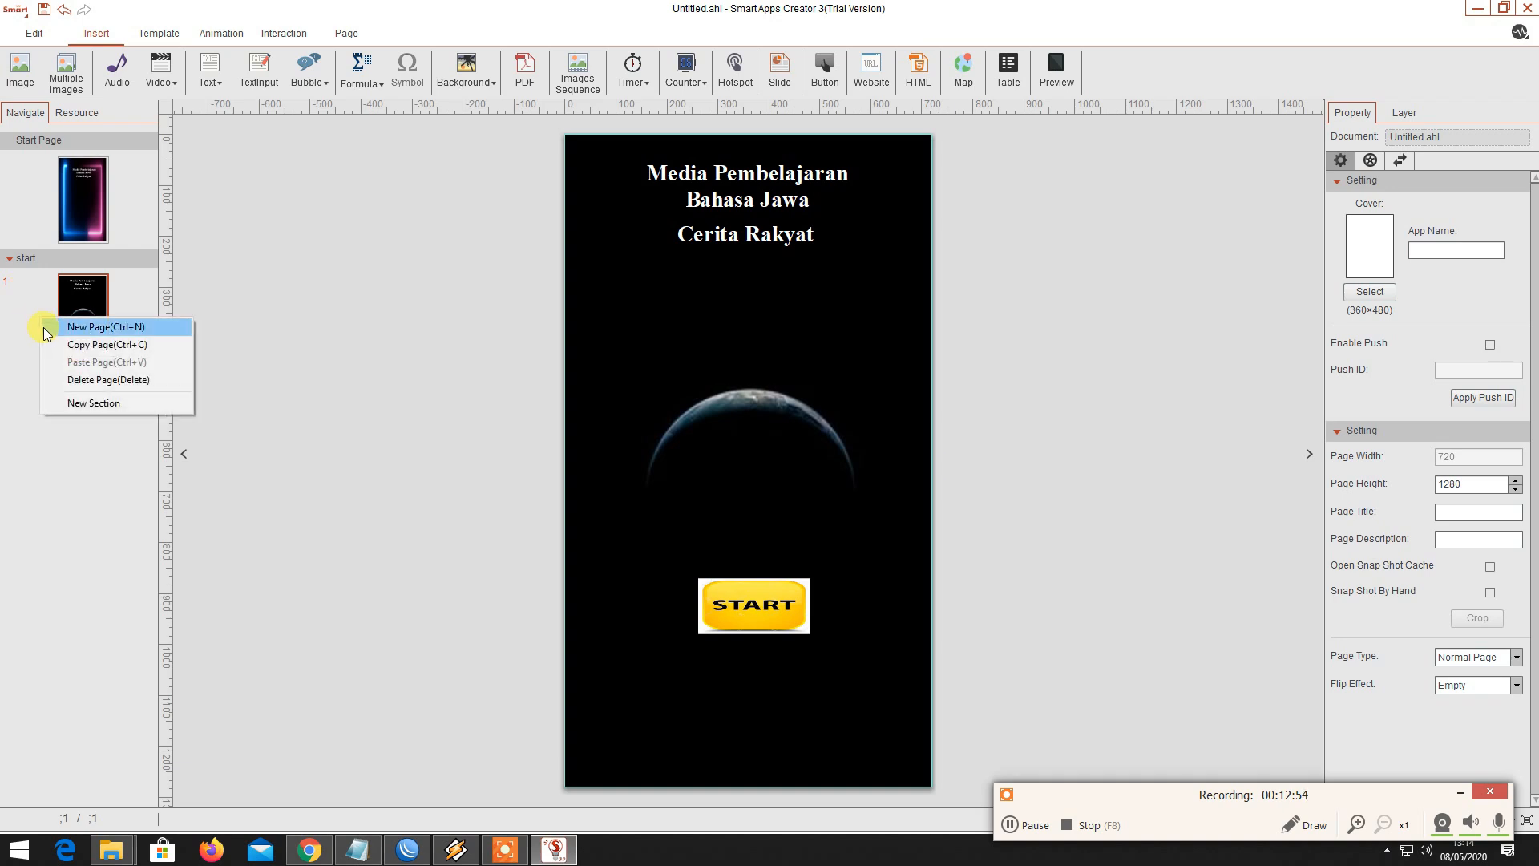
pyautogui.click(133, 407)
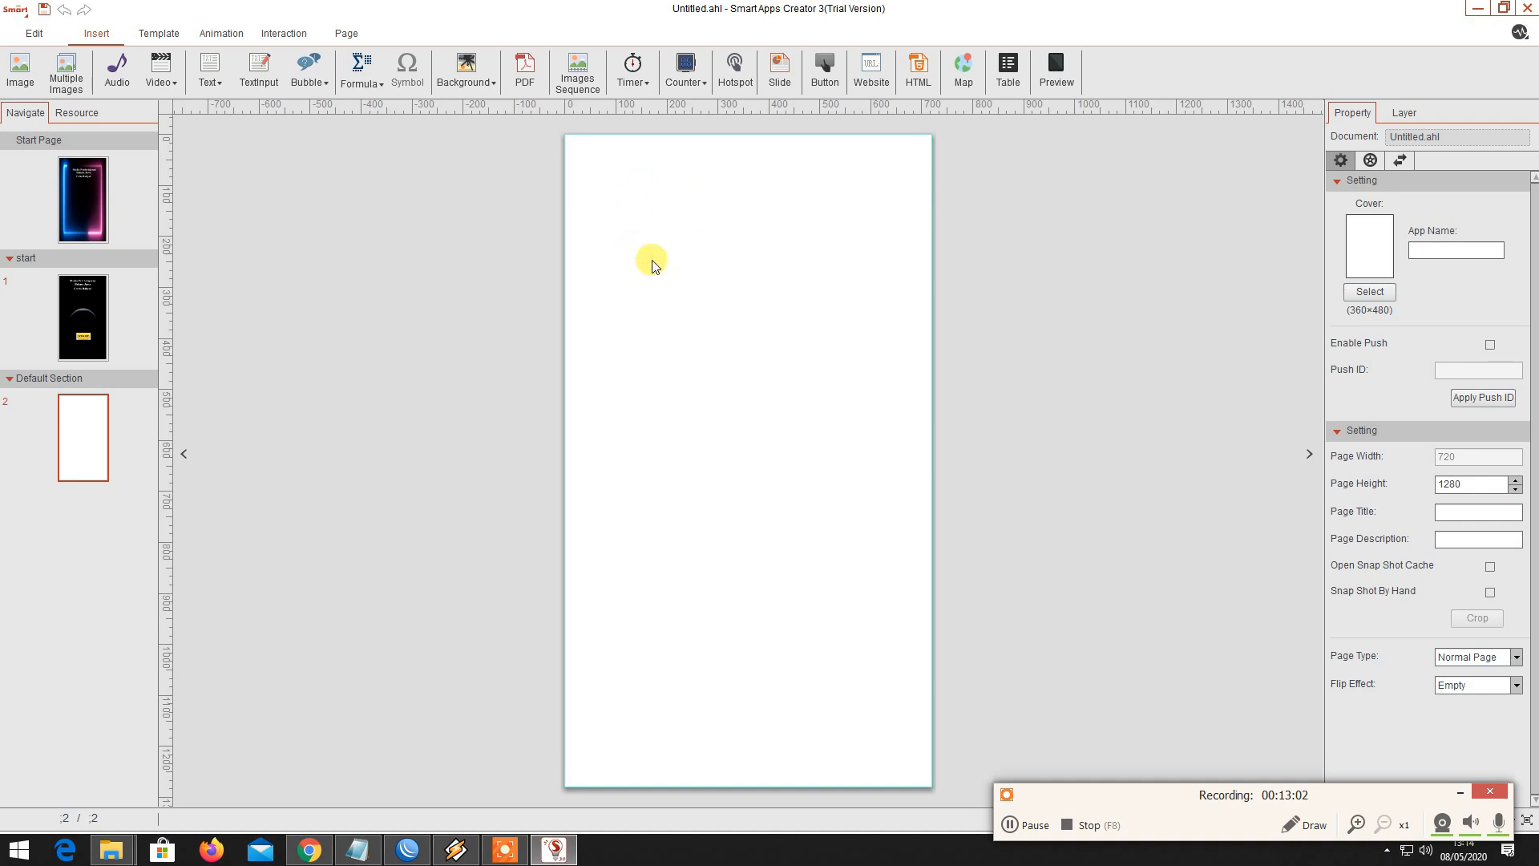
# - Rename the new Default Section containing page 2 to "menu"
pyautogui.rightClick(45, 382)
pyautogui.click(89, 388)
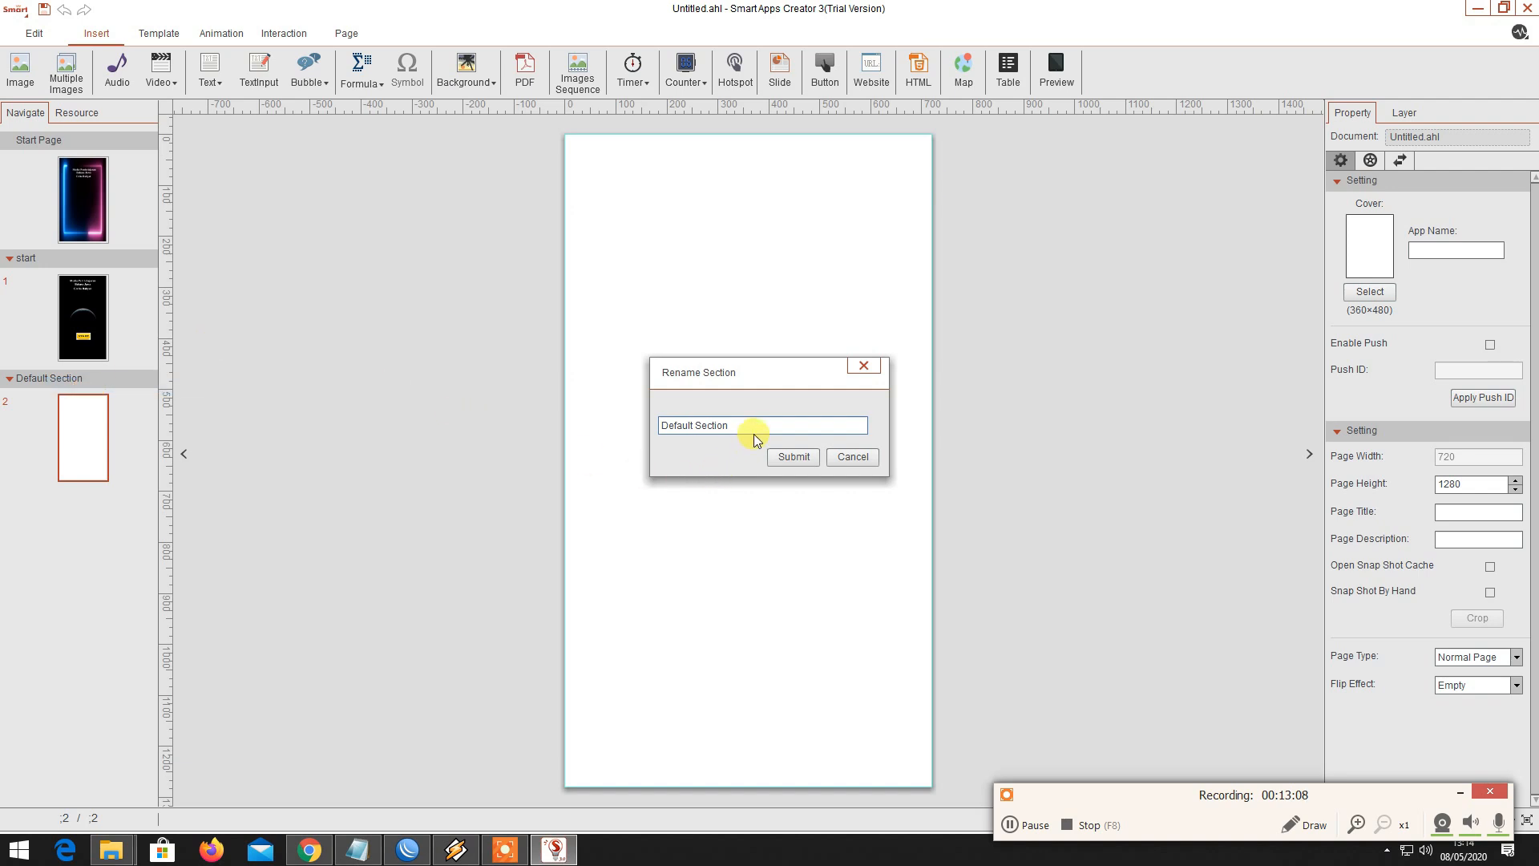
pyautogui.moveTo(753, 426); pyautogui.dragTo(561, 386)
pyautogui.press('BackSpace')
pyautogui.write('Me')
pyautogui.press('BackSpace')
pyautogui.press('BackSpace')
pyautogui.write('menu')
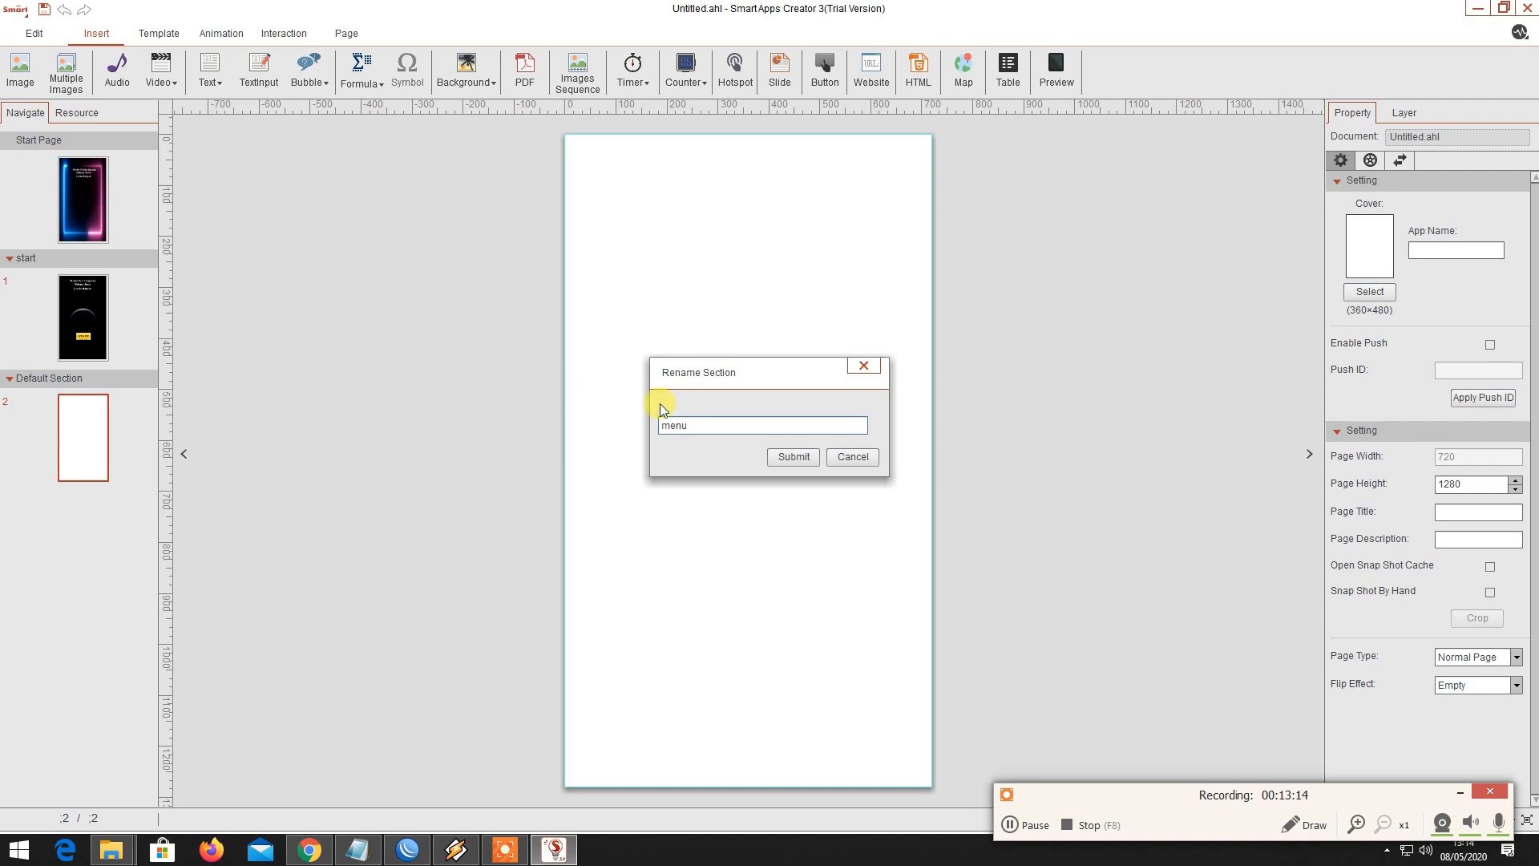
pyautogui.click(792, 456)
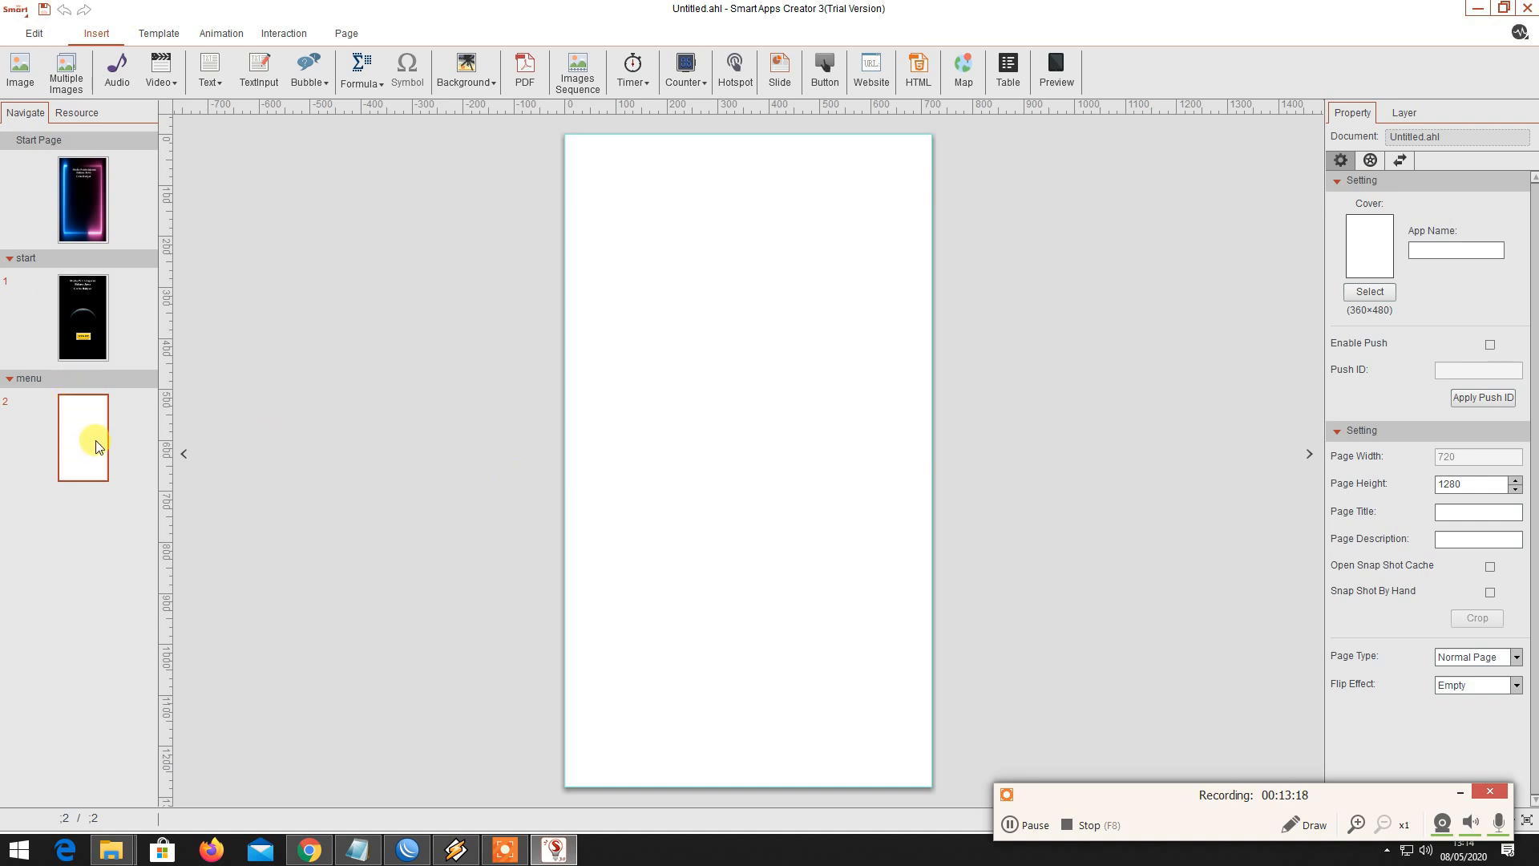
# - Preview the app from the blank menu page and from the Start Page, closing the phone preview each time
pyautogui.click(1056, 74)
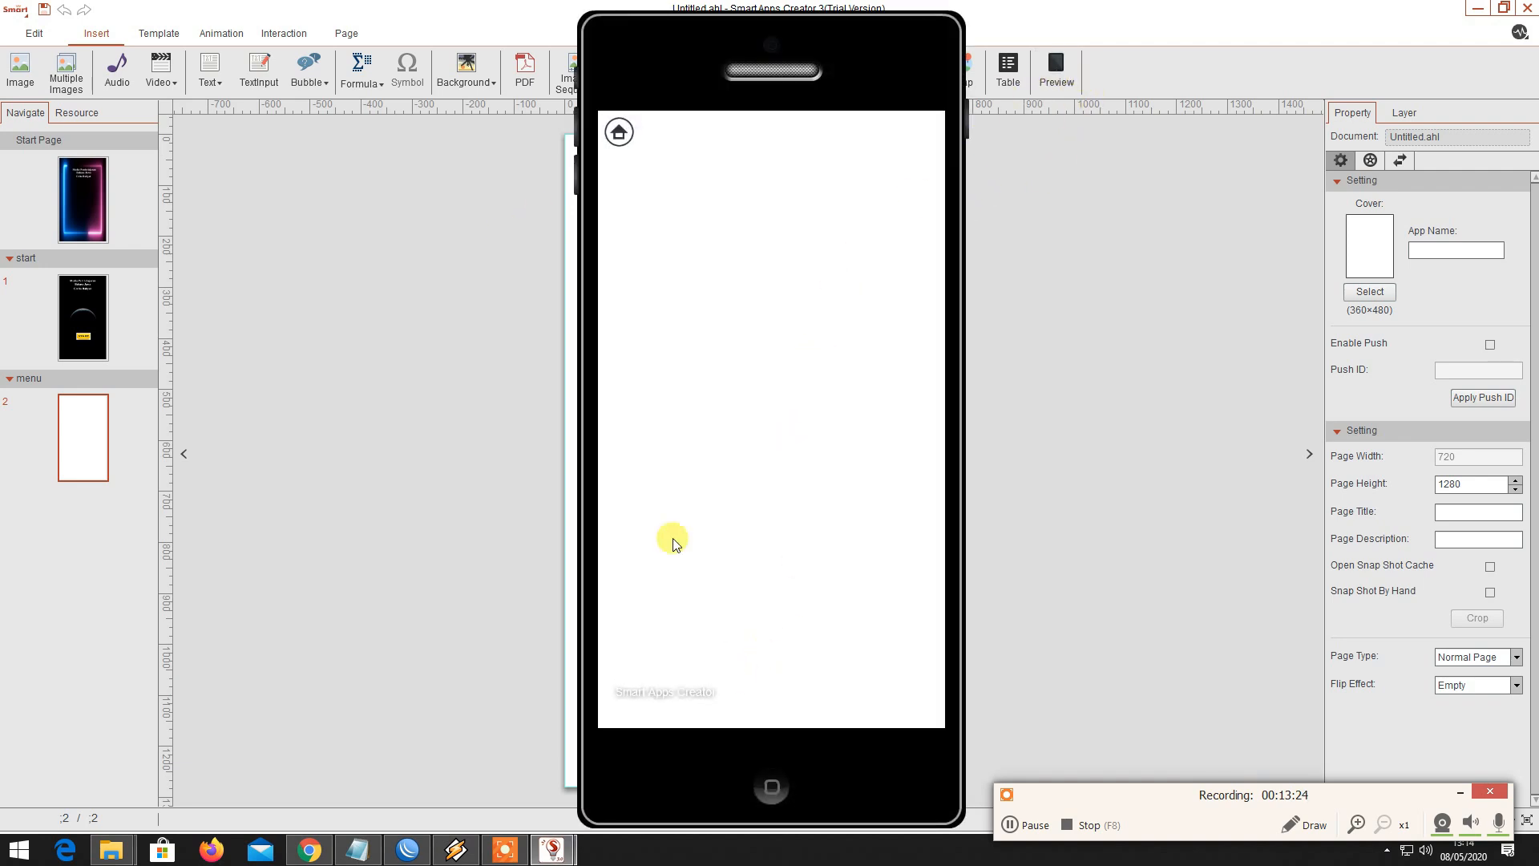
pyautogui.click(775, 787)
pyautogui.click(83, 200)
pyautogui.click(1056, 71)
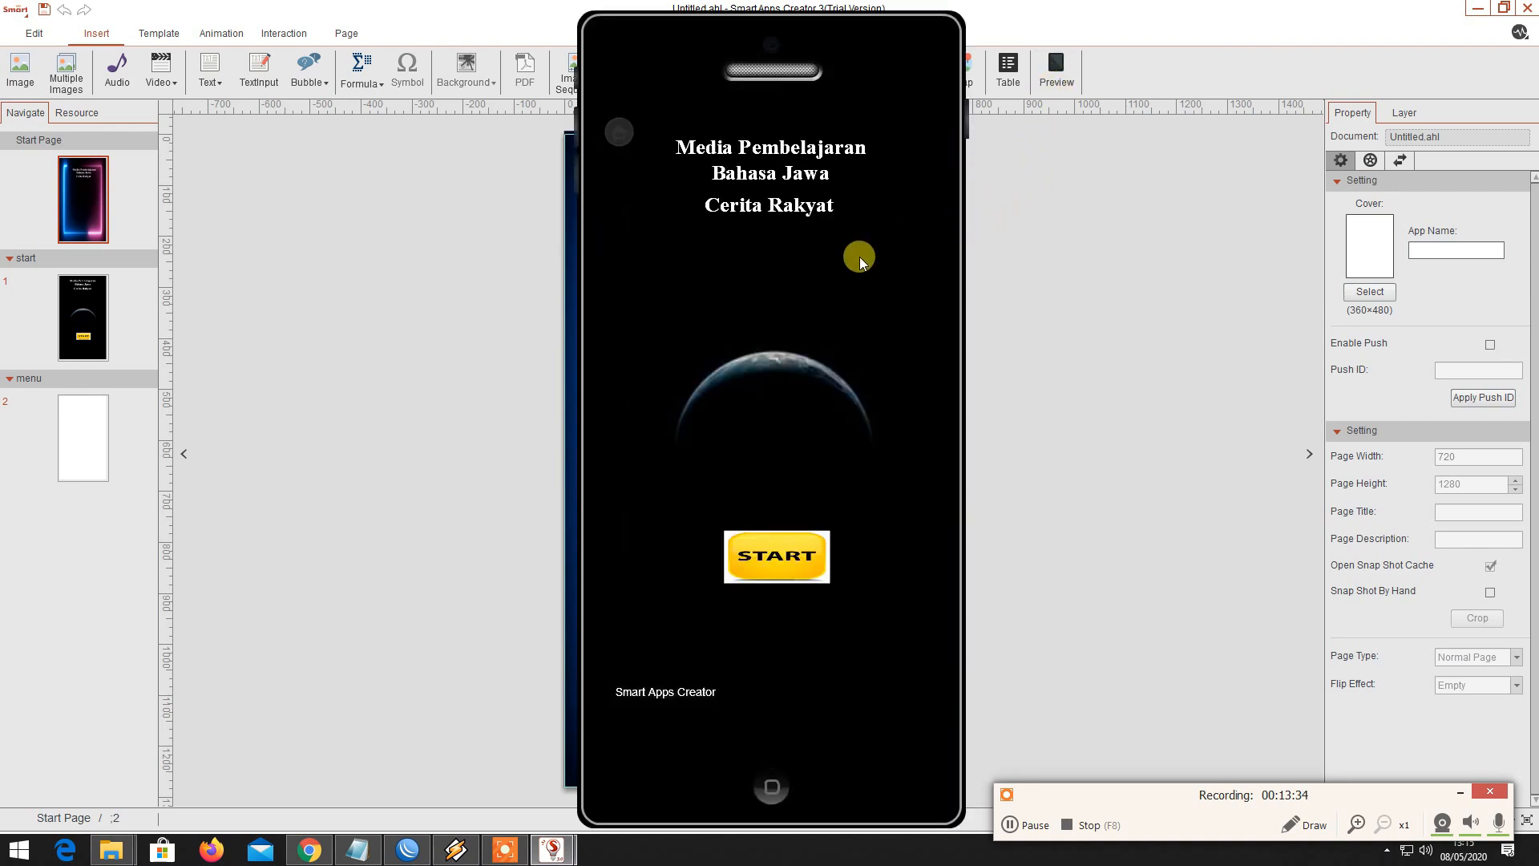
pyautogui.click(772, 777)
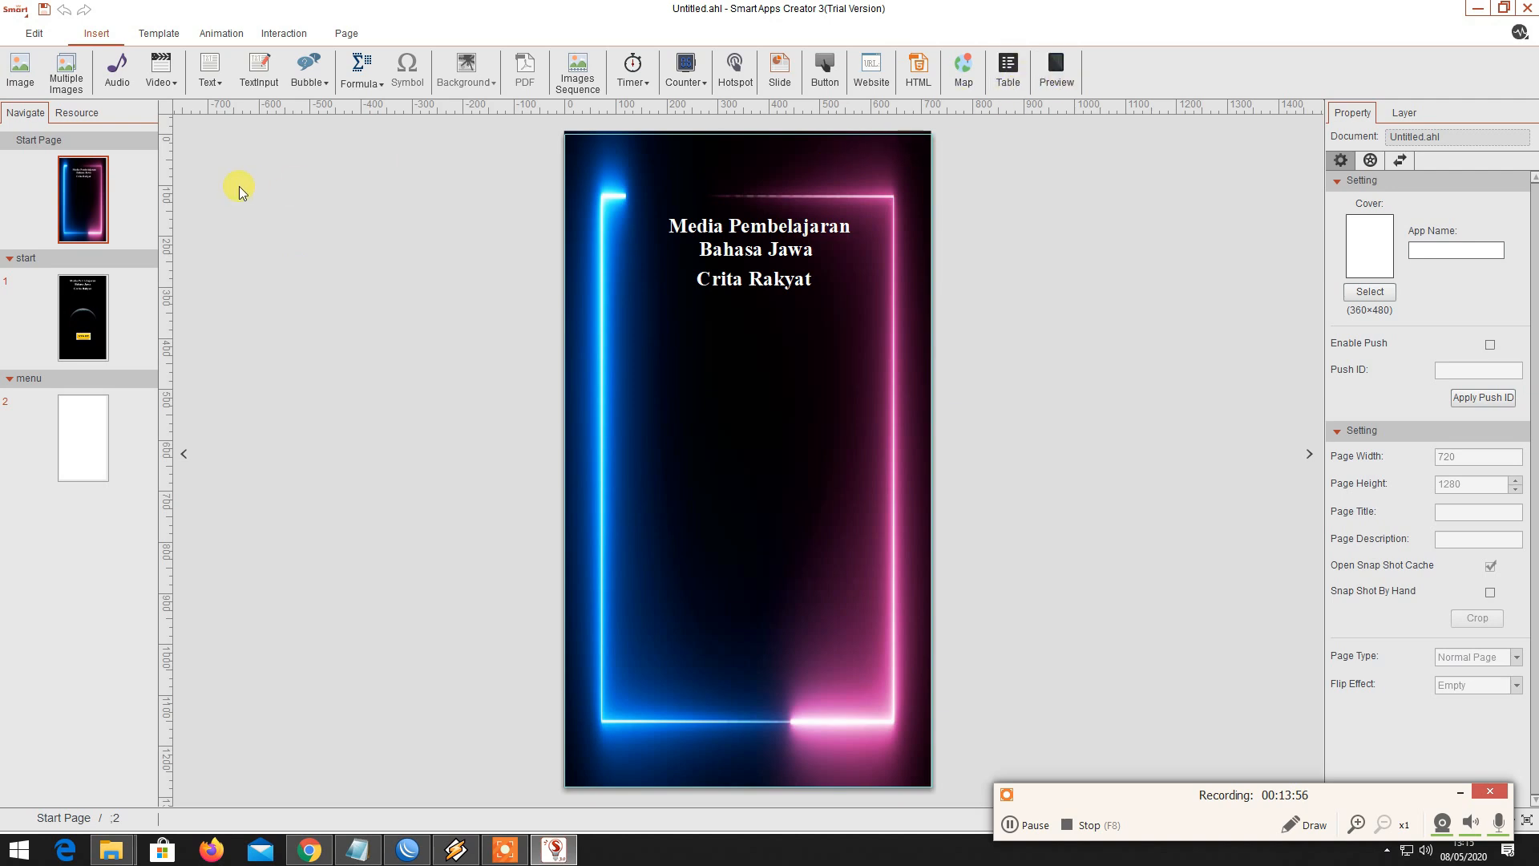
pyautogui.click(1050, 65)
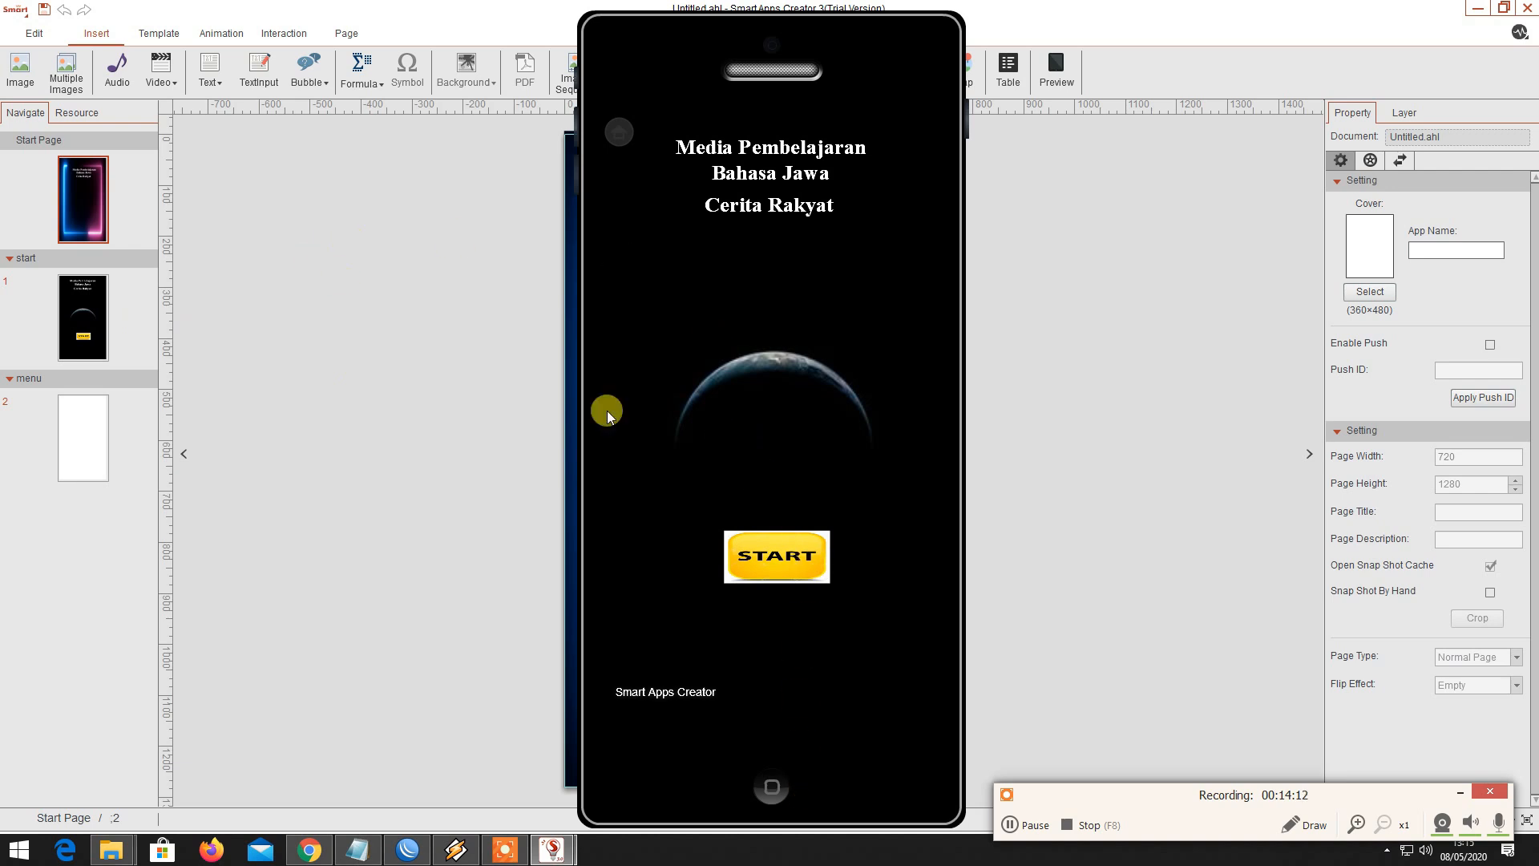
pyautogui.click(768, 793)
# - Set the image bg4 as an Extrude background on page 2 in the menu section
pyautogui.click(76, 433)
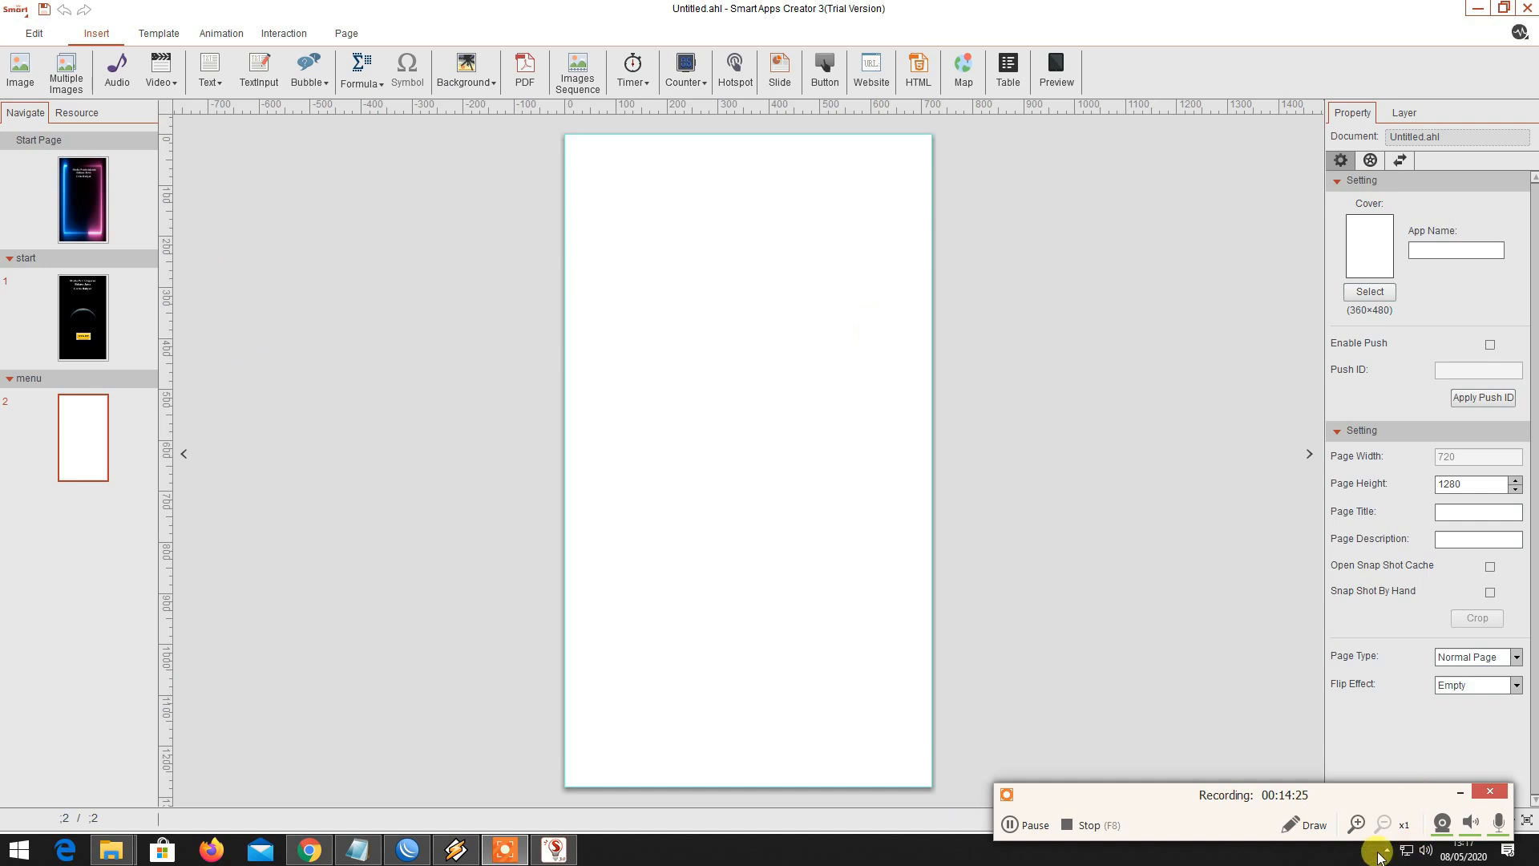
pyautogui.click(1356, 822)
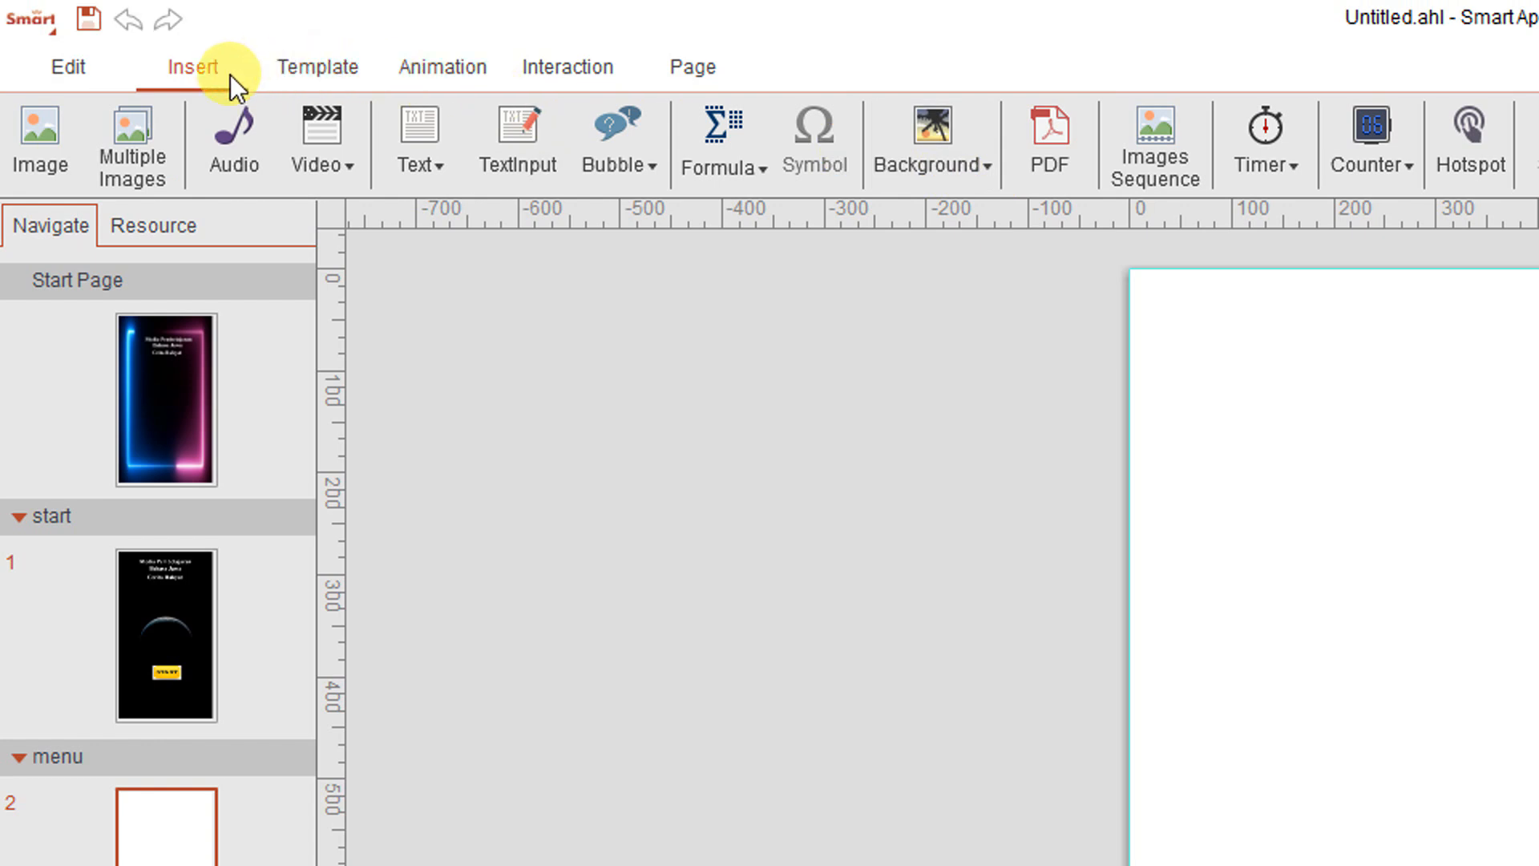
pyautogui.click(983, 171)
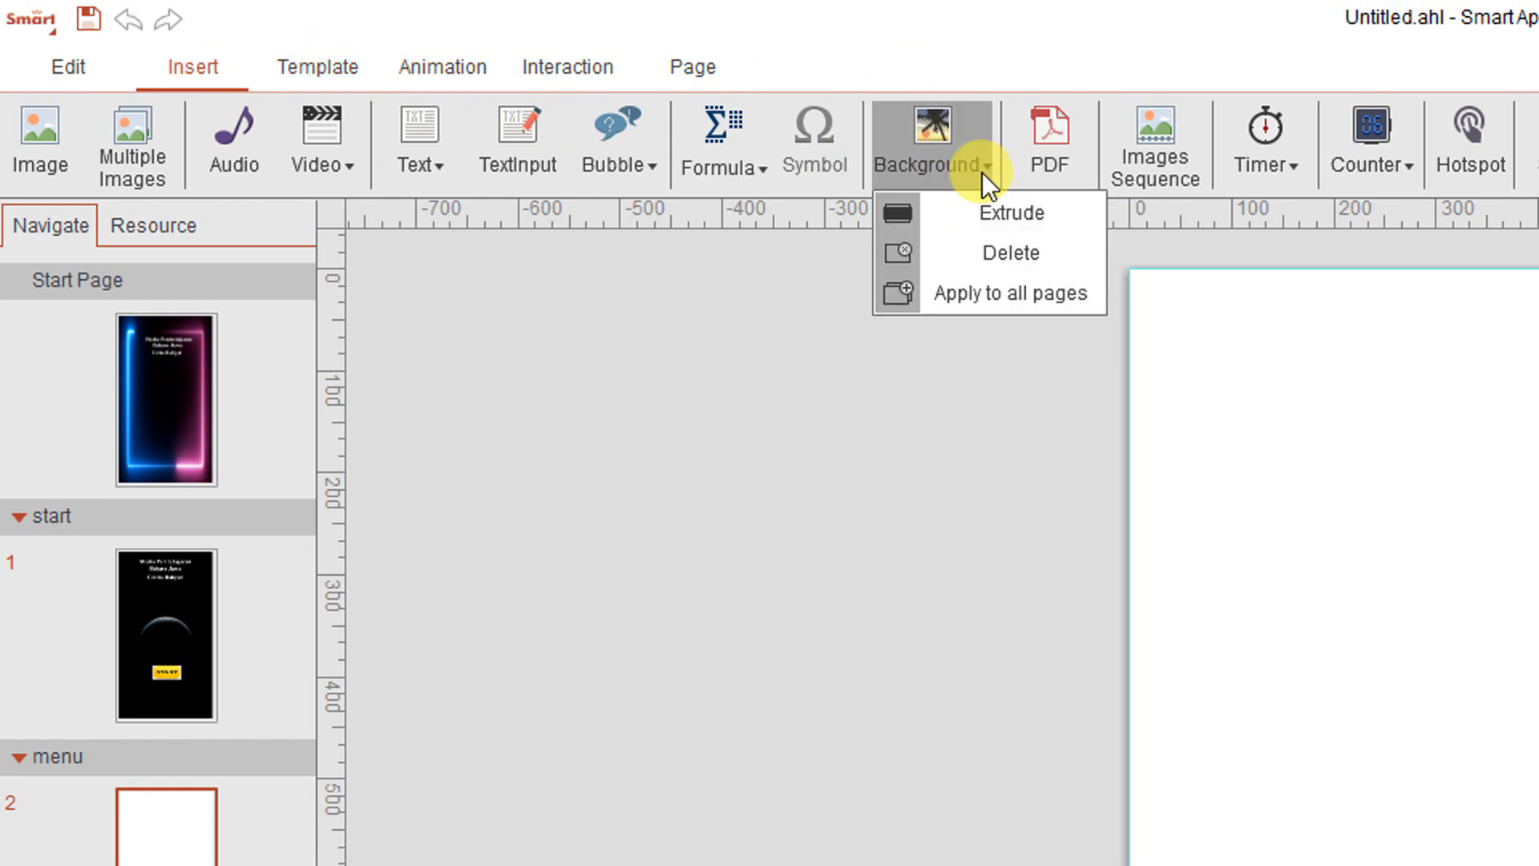
pyautogui.click(1011, 211)
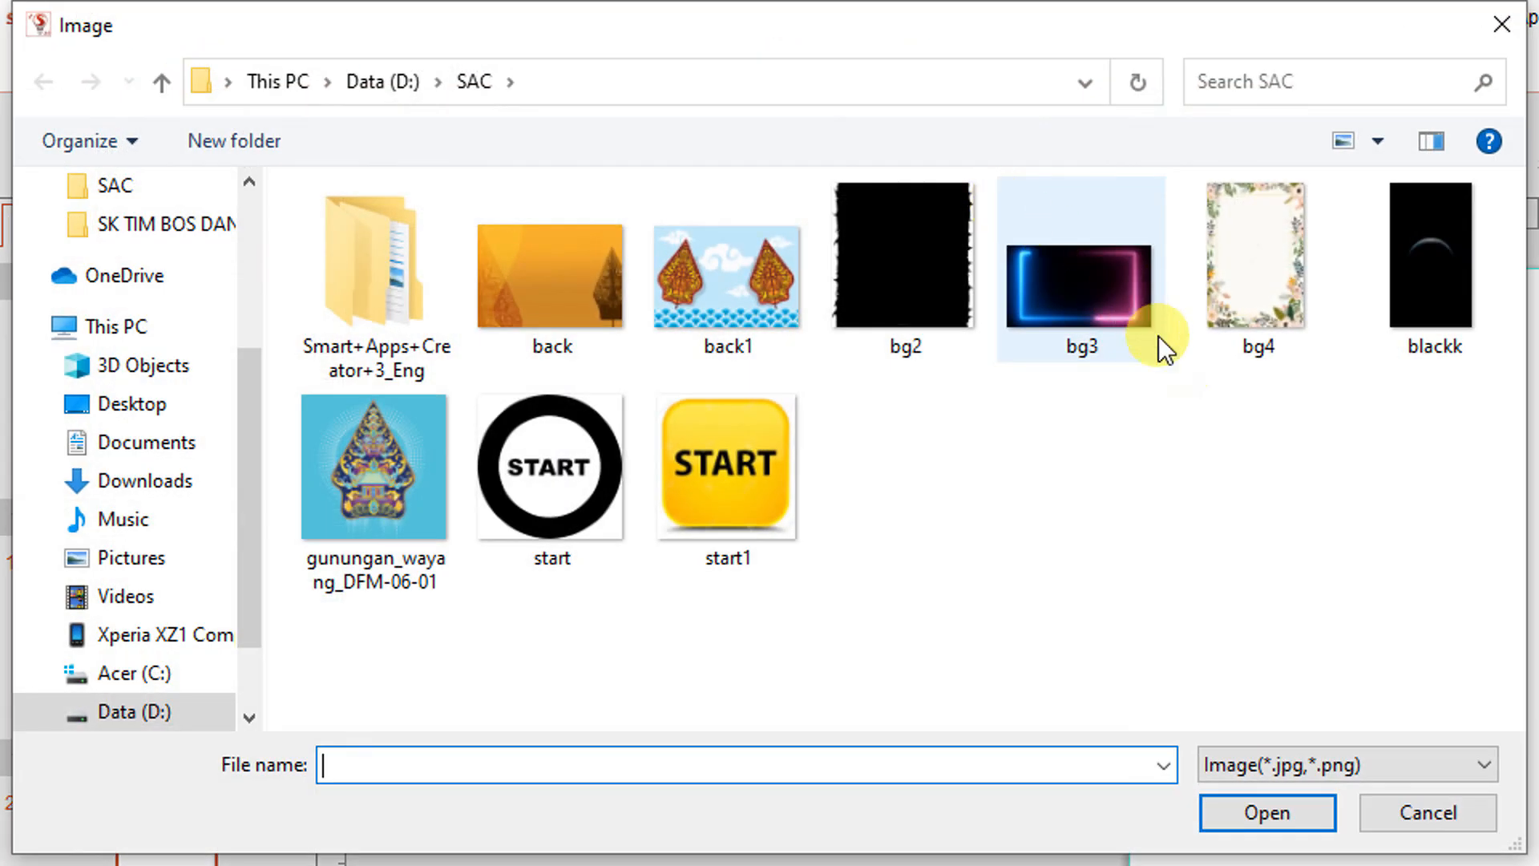
pyautogui.click(1263, 295)
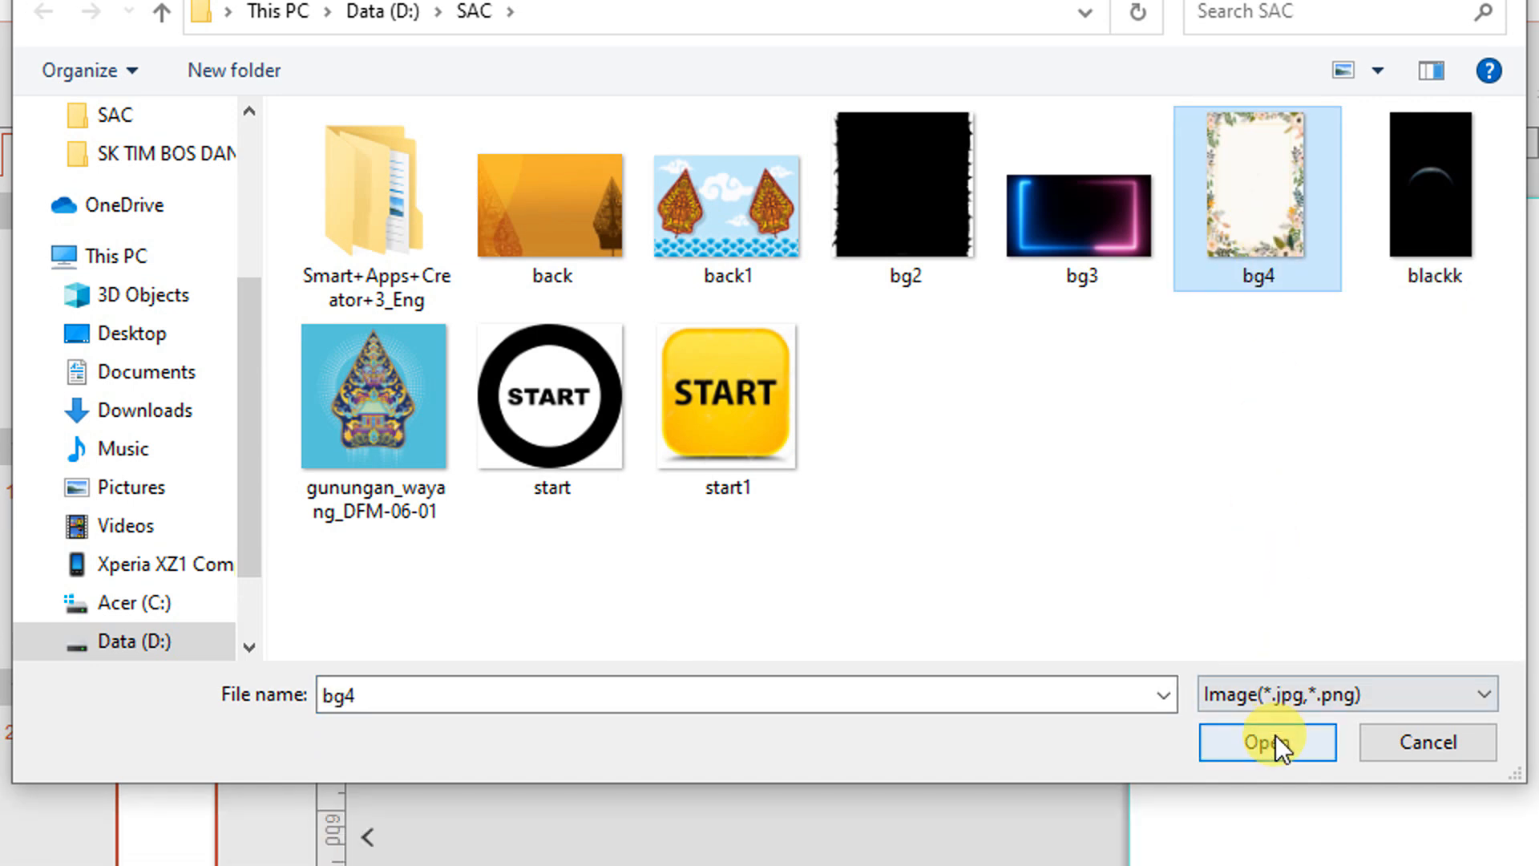
pyautogui.click(1266, 811)
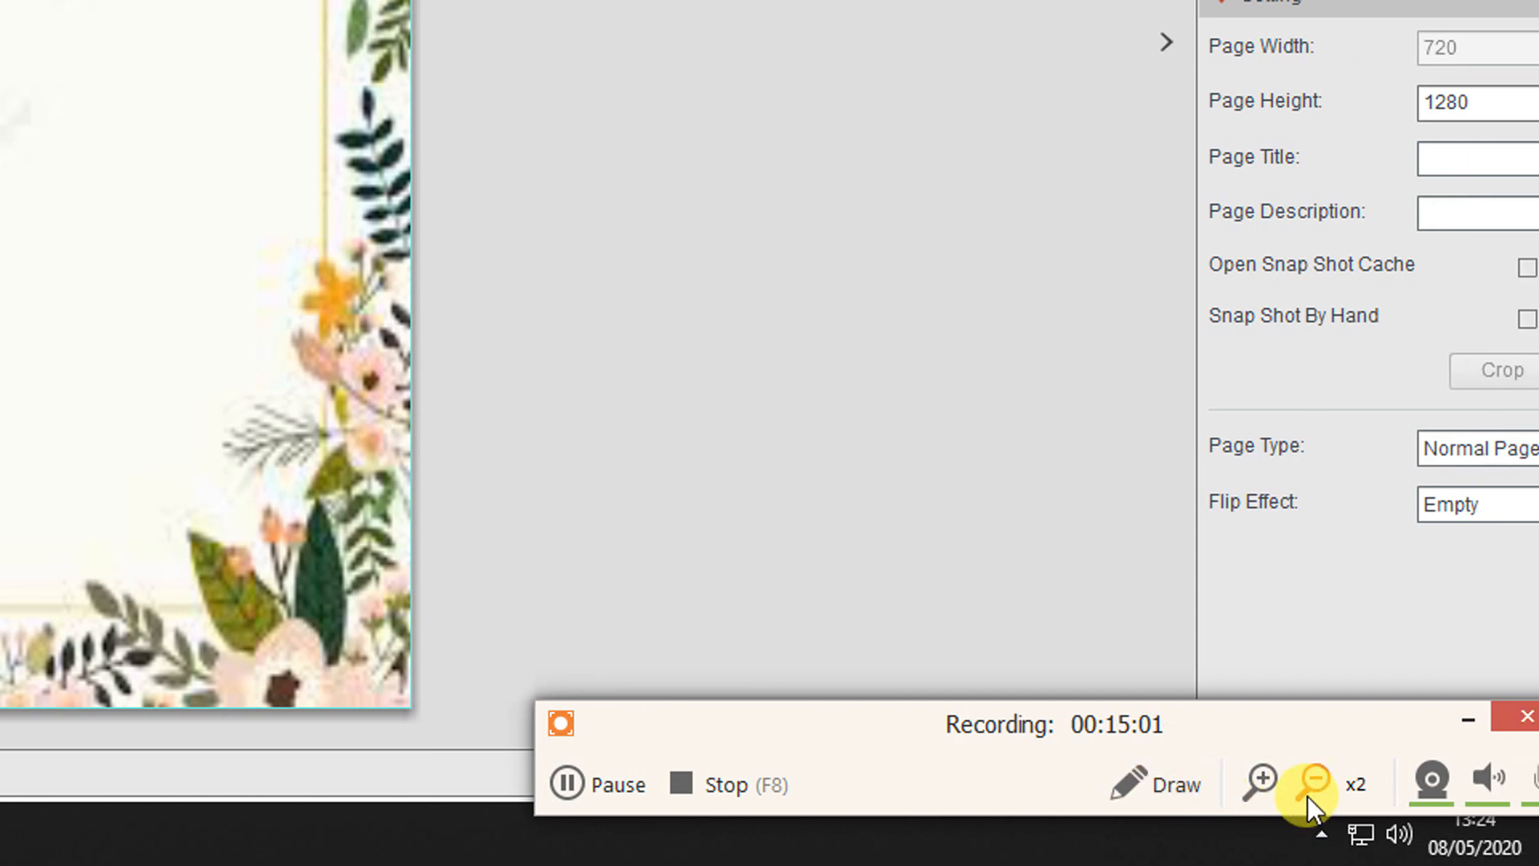
# - Add a horizontal text box reading "SK dan KD" in the middle of the floral menu page
pyautogui.click(1281, 787)
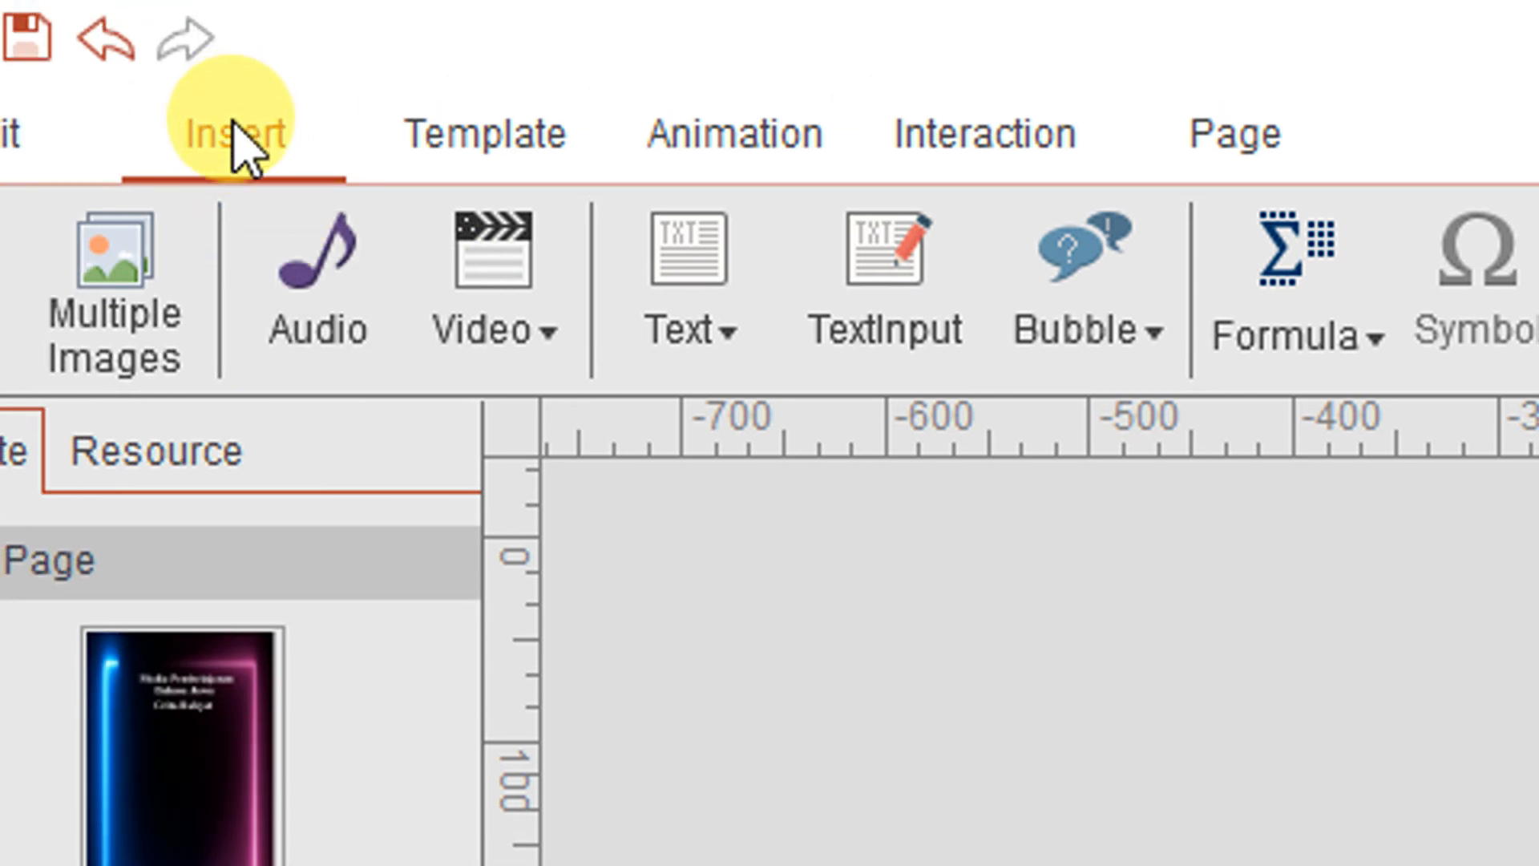
pyautogui.click(662, 292)
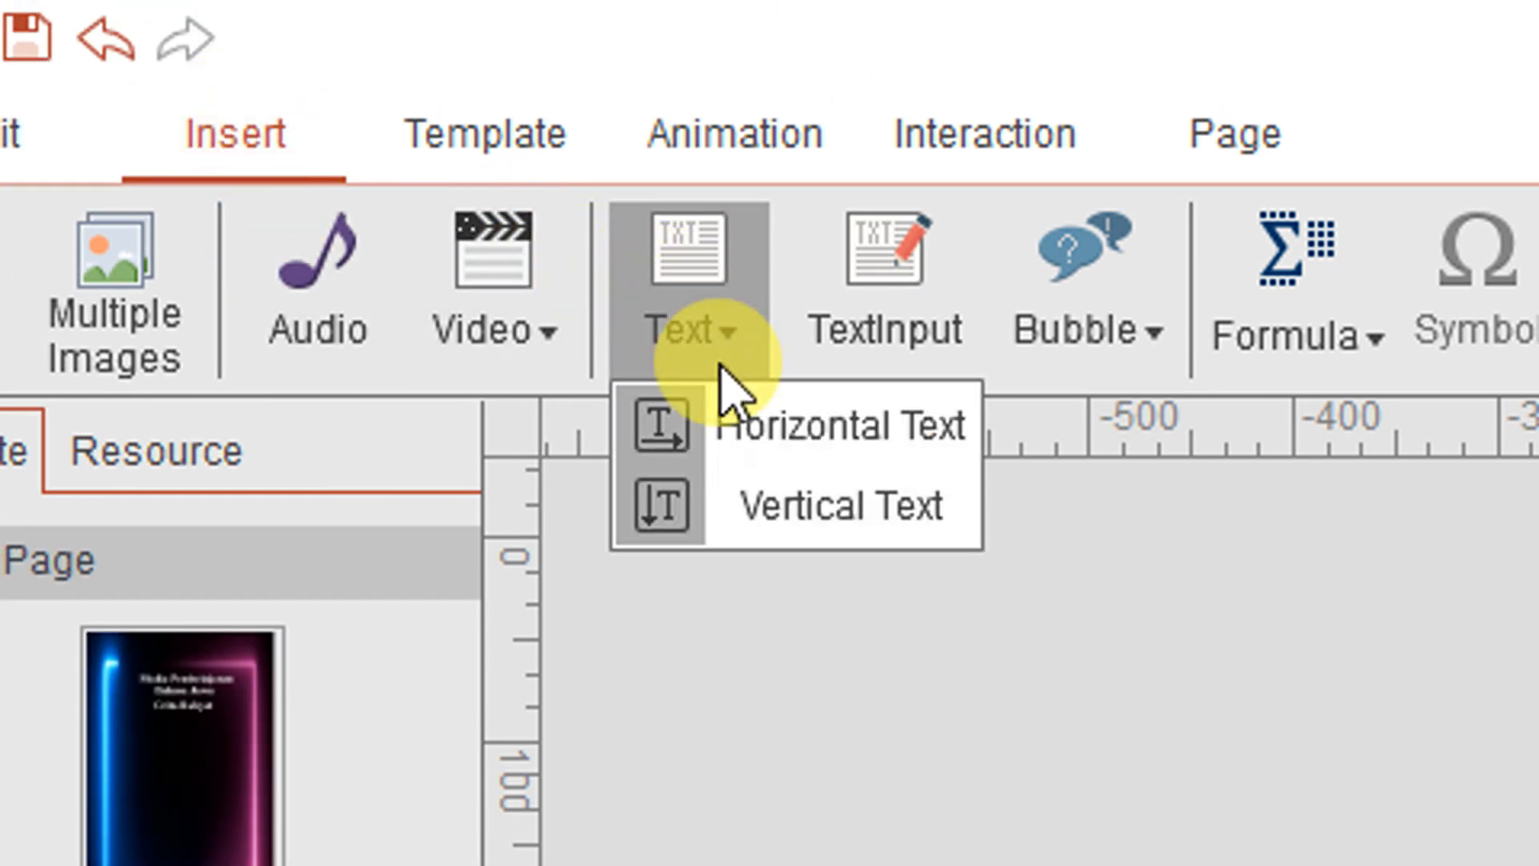
pyautogui.click(766, 437)
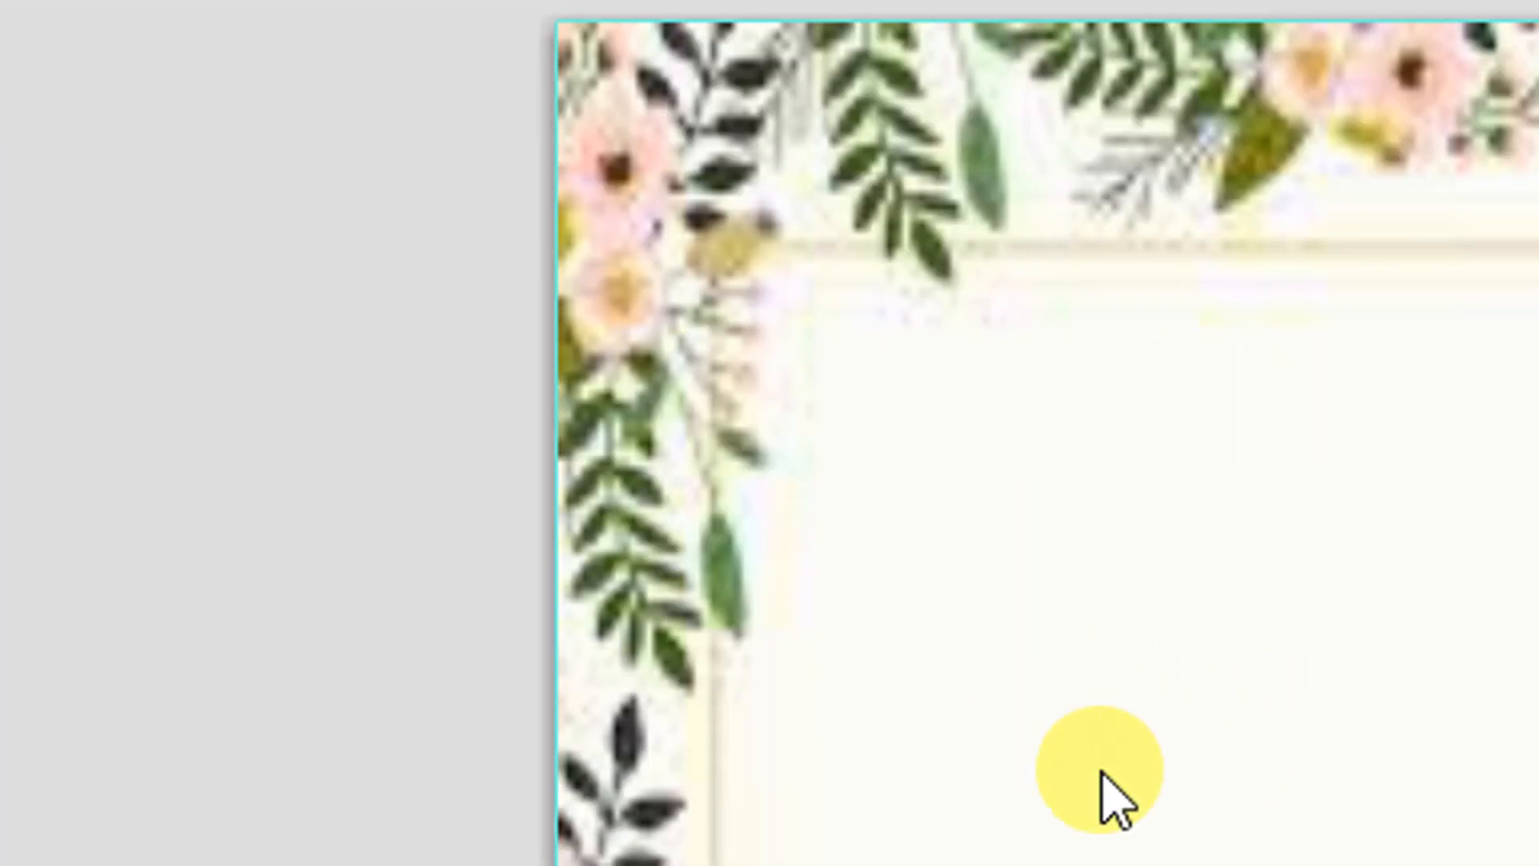
pyautogui.click(1118, 797)
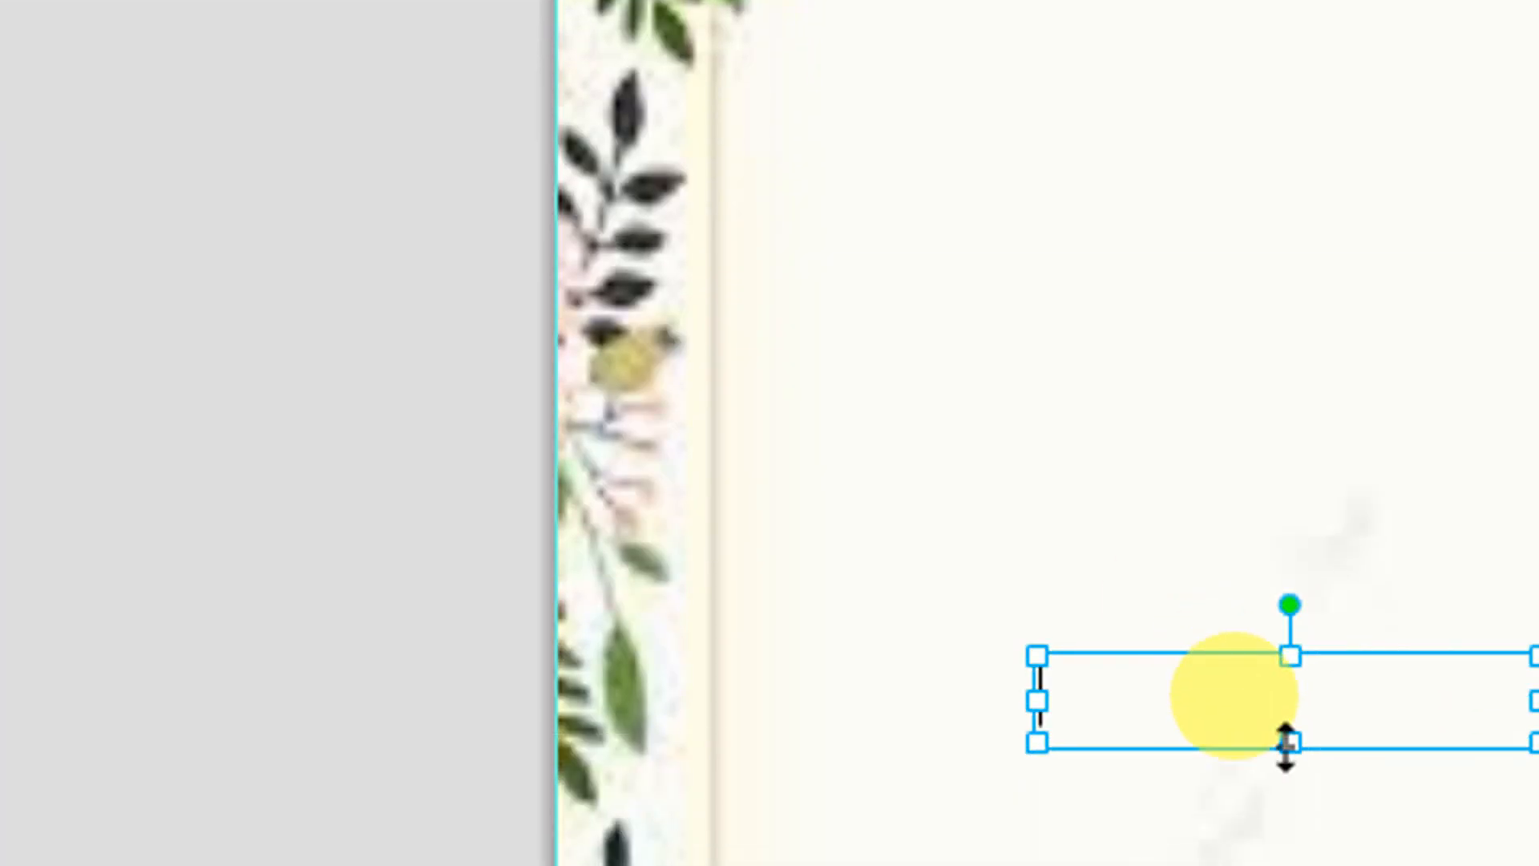
pyautogui.scroll(-2, 1326, 777)
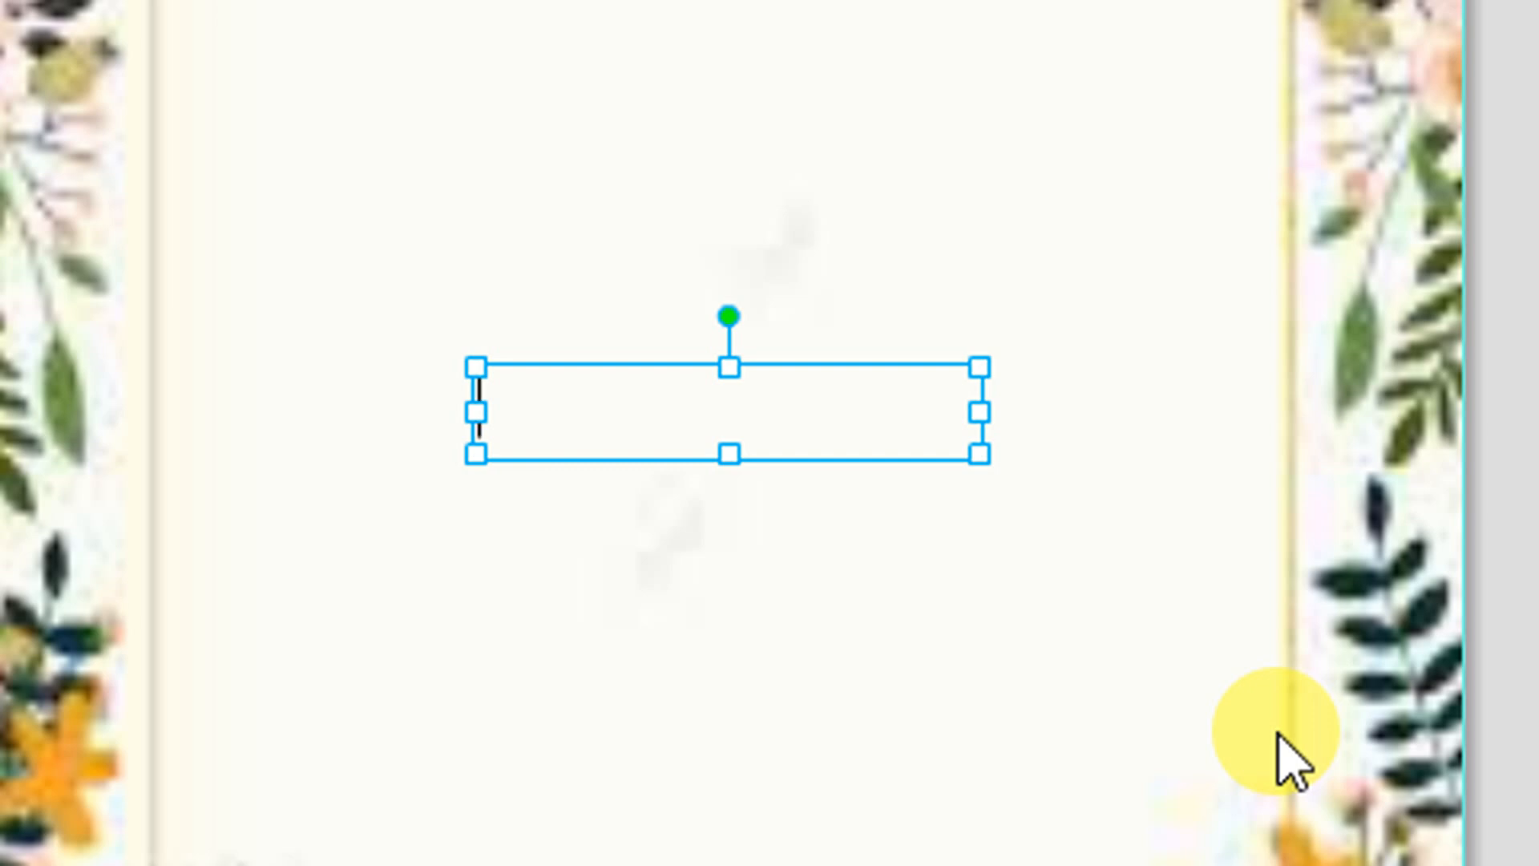
pyautogui.write('SK dan ')
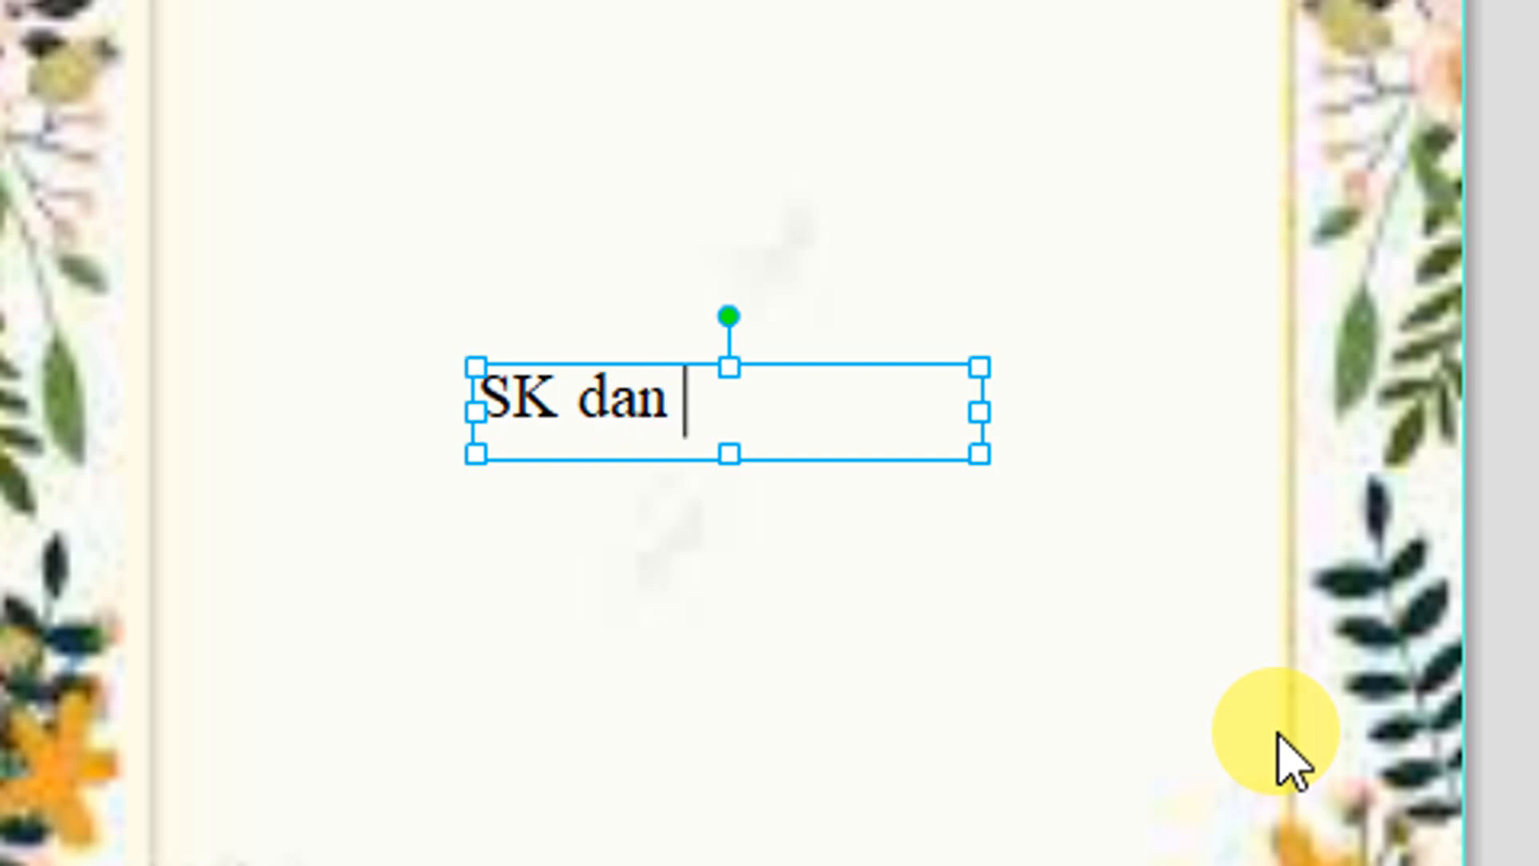
pyautogui.write('KD')
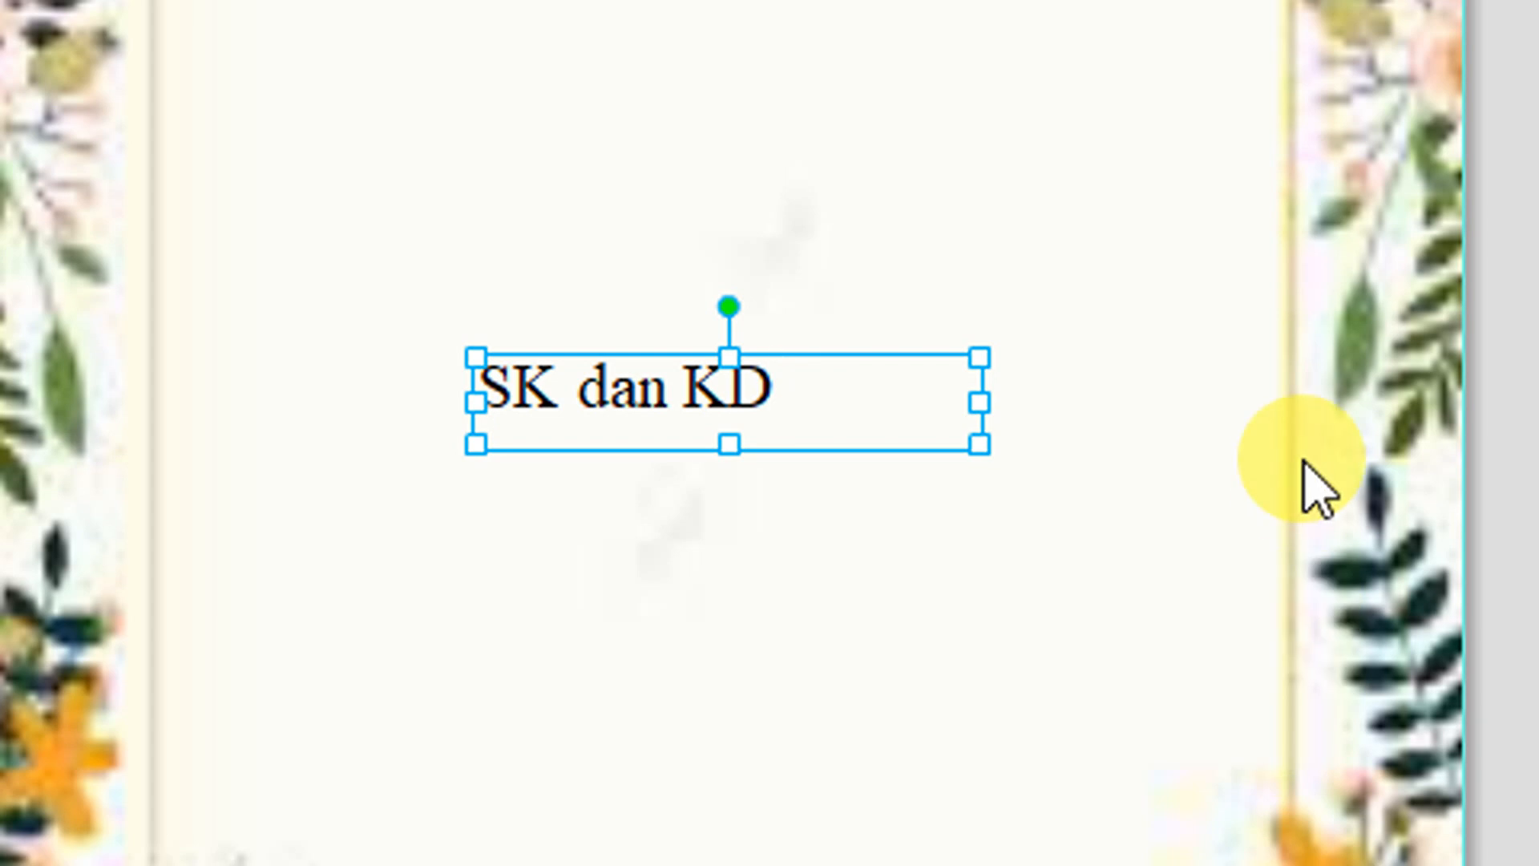
# - Move the "SK dan KD" text box up to the upper part of the menu page
pyautogui.click(888, 241)
pyautogui.click(785, 394)
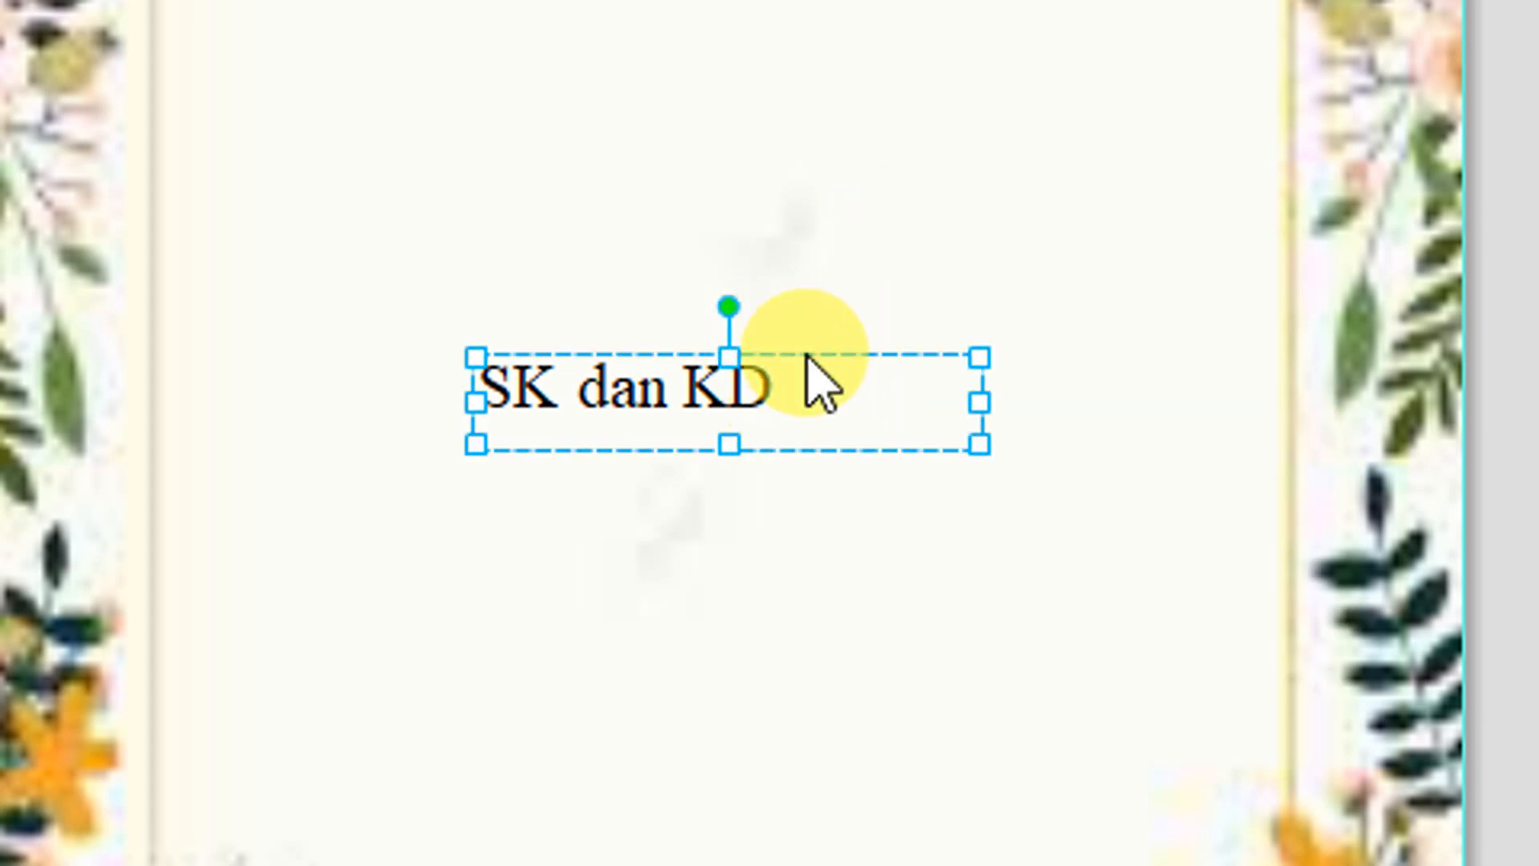
pyautogui.moveTo(814, 453); pyautogui.dragTo(868, 371)
# - Format the "SK dan KD" text in bold, size 40 and red FF0000, with a white box fill
pyautogui.click(837, 322)
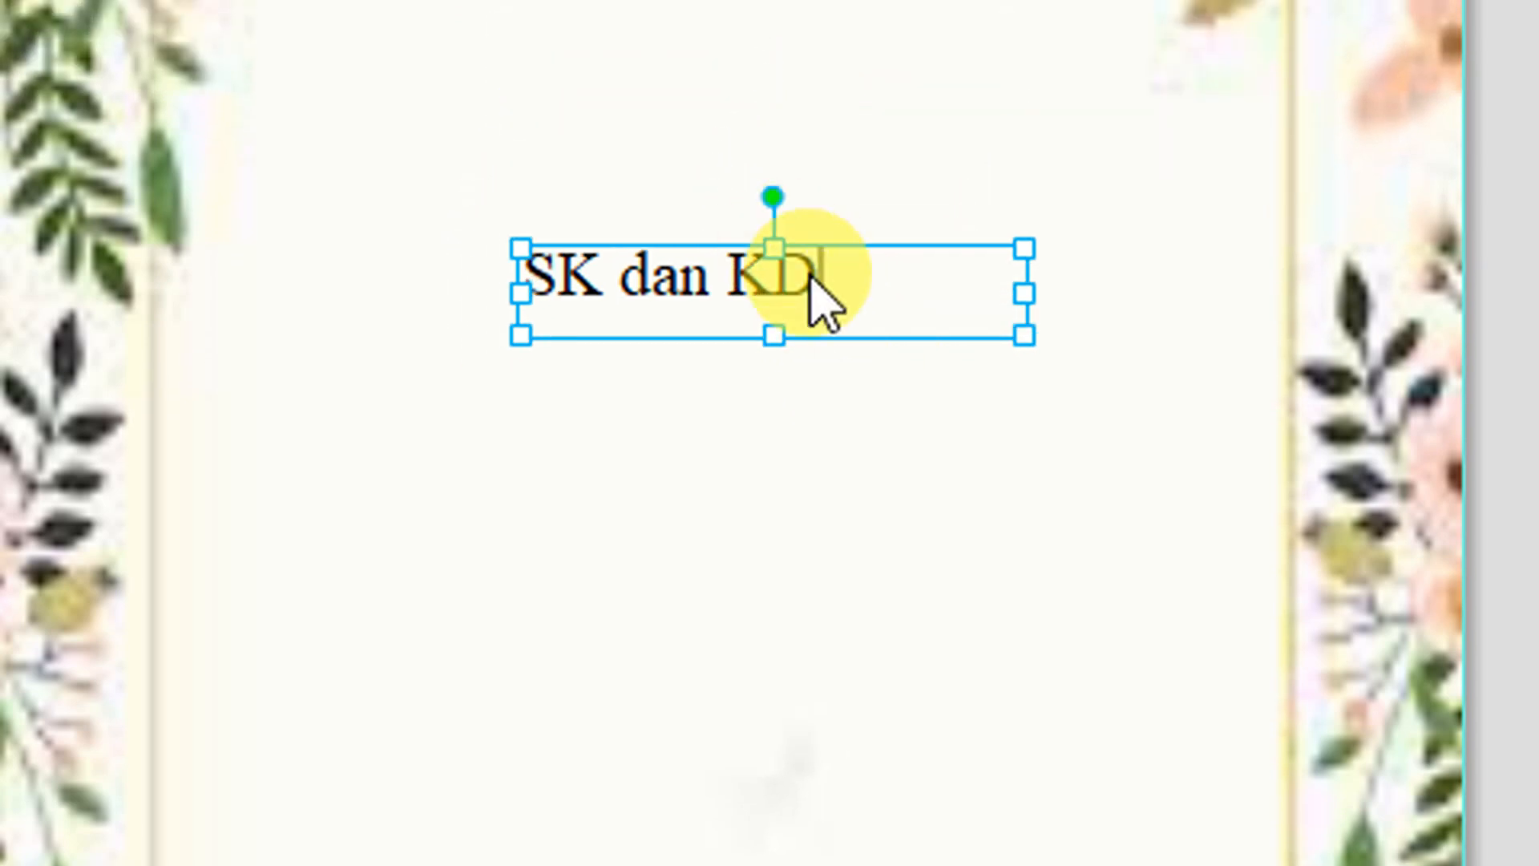
pyautogui.moveTo(828, 314); pyautogui.dragTo(420, 314)
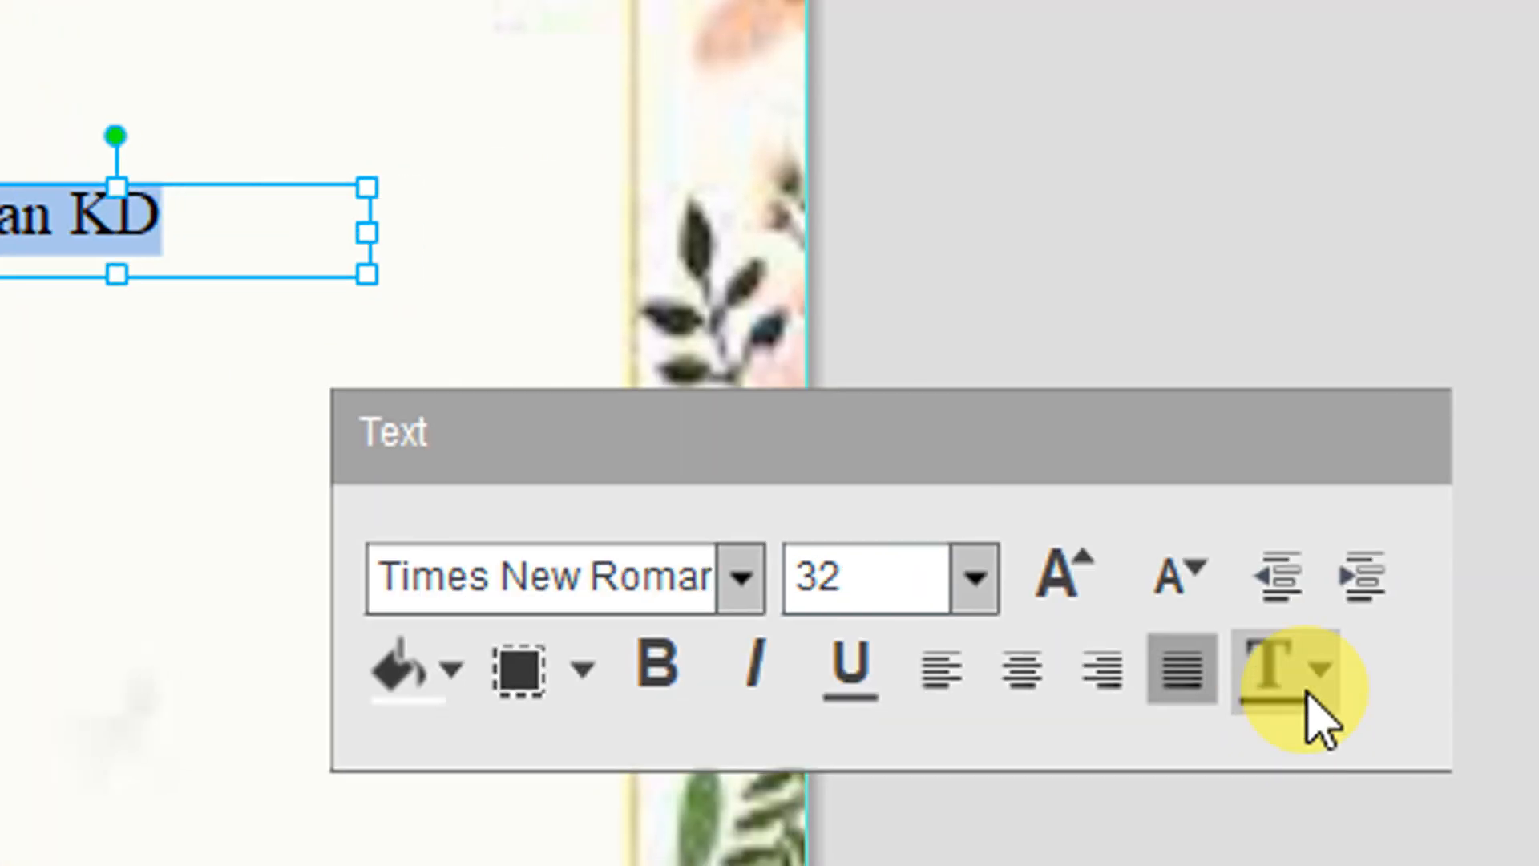
pyautogui.click(1335, 667)
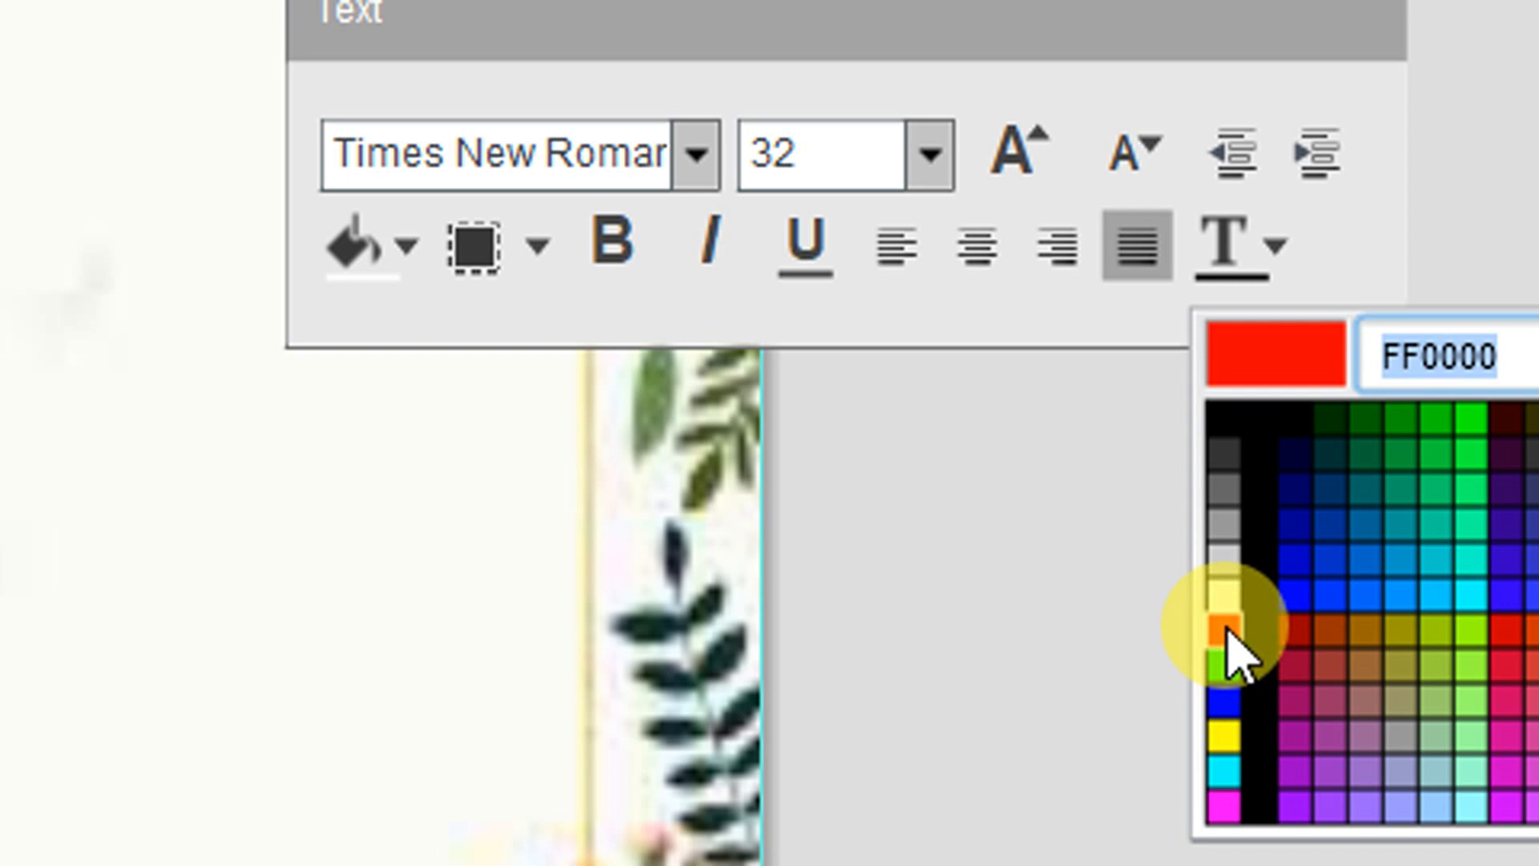
pyautogui.click(1226, 633)
pyautogui.click(929, 156)
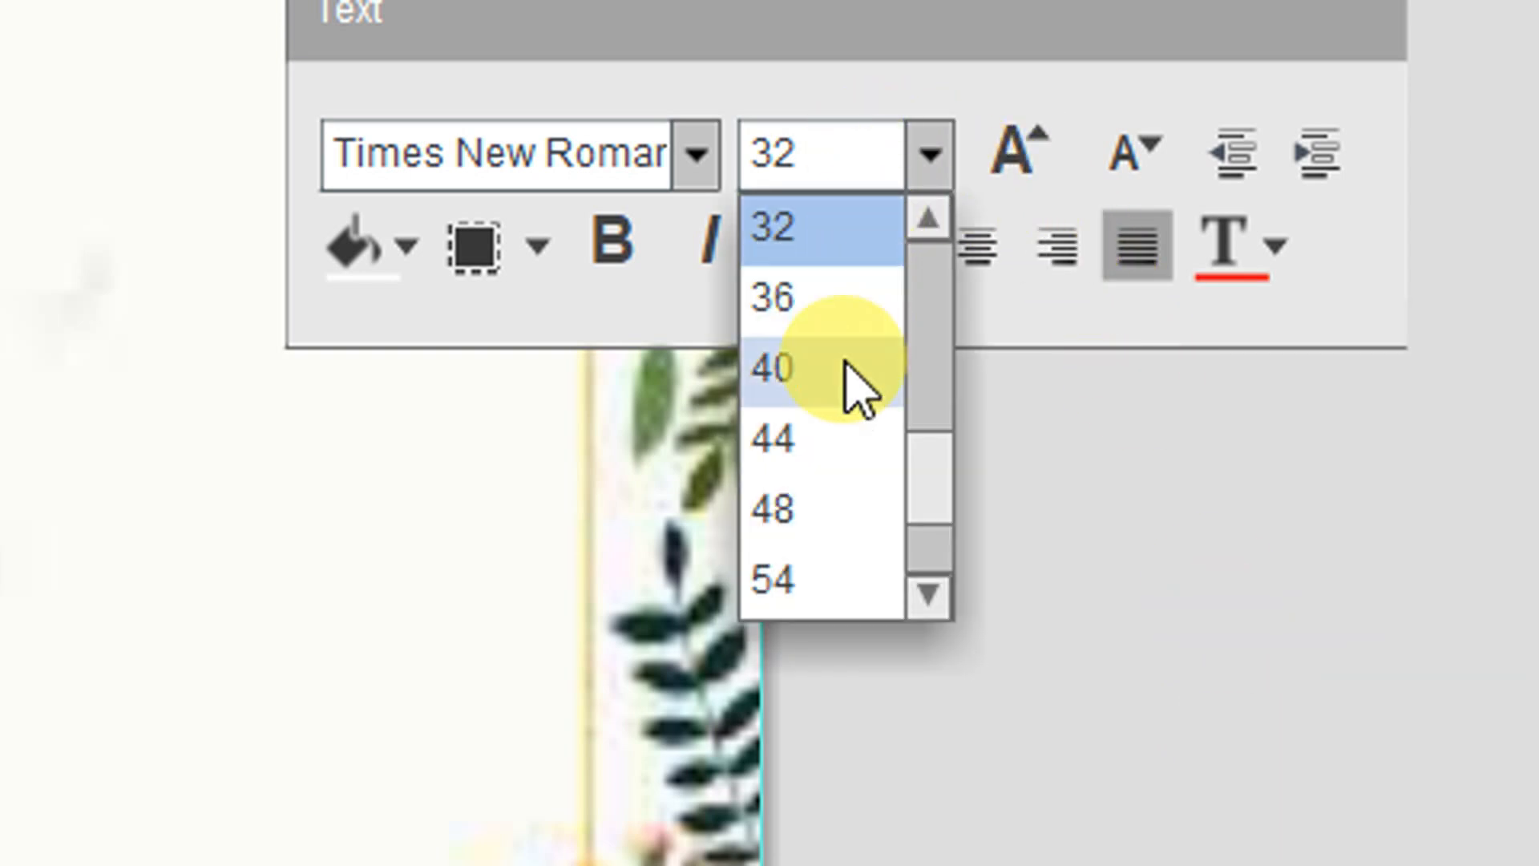
pyautogui.click(846, 367)
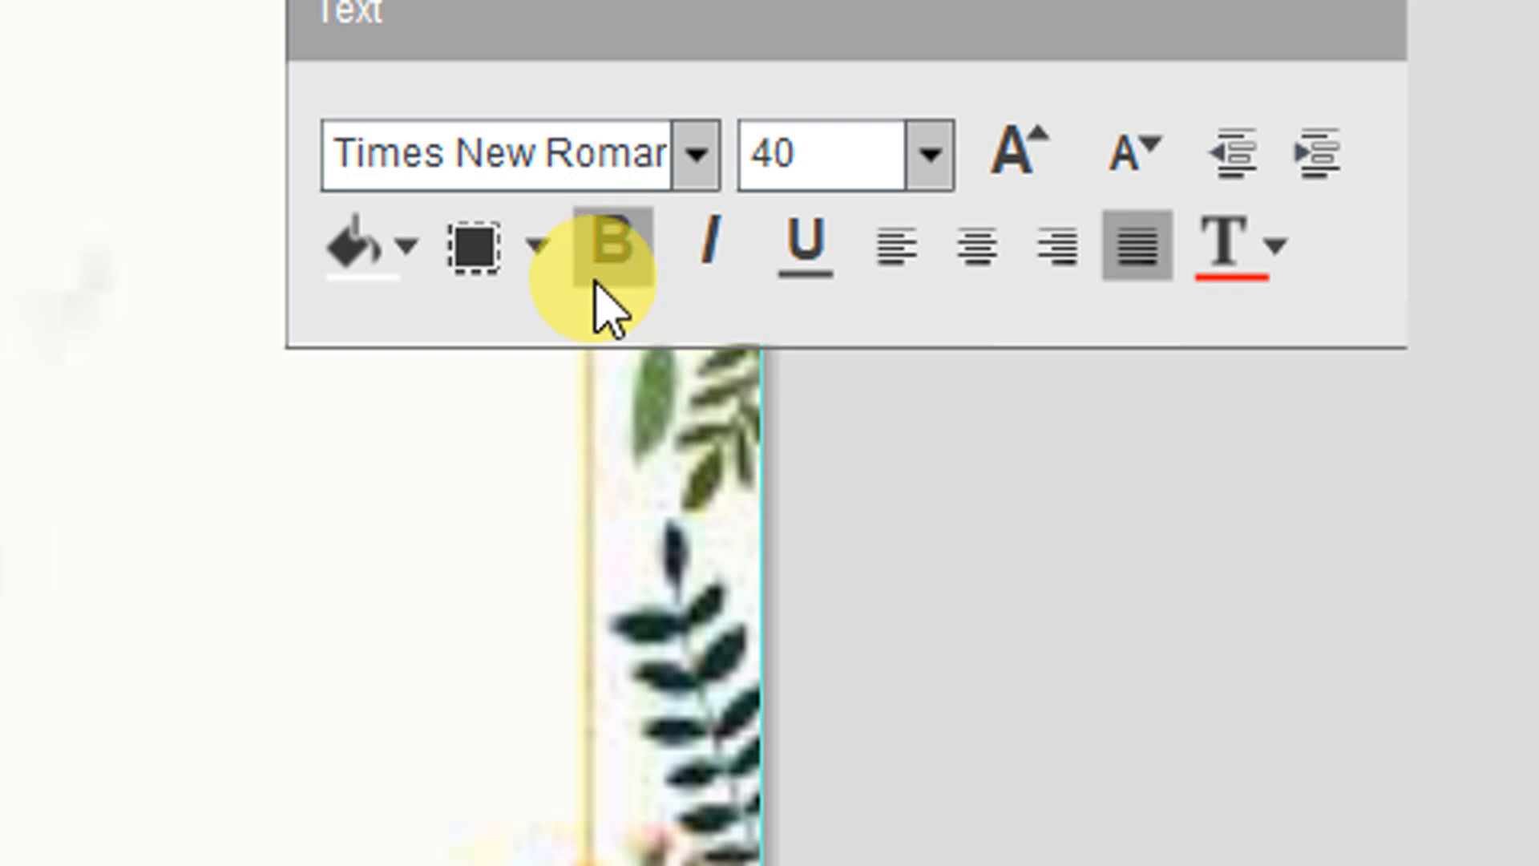
pyautogui.click(600, 277)
pyautogui.click(407, 247)
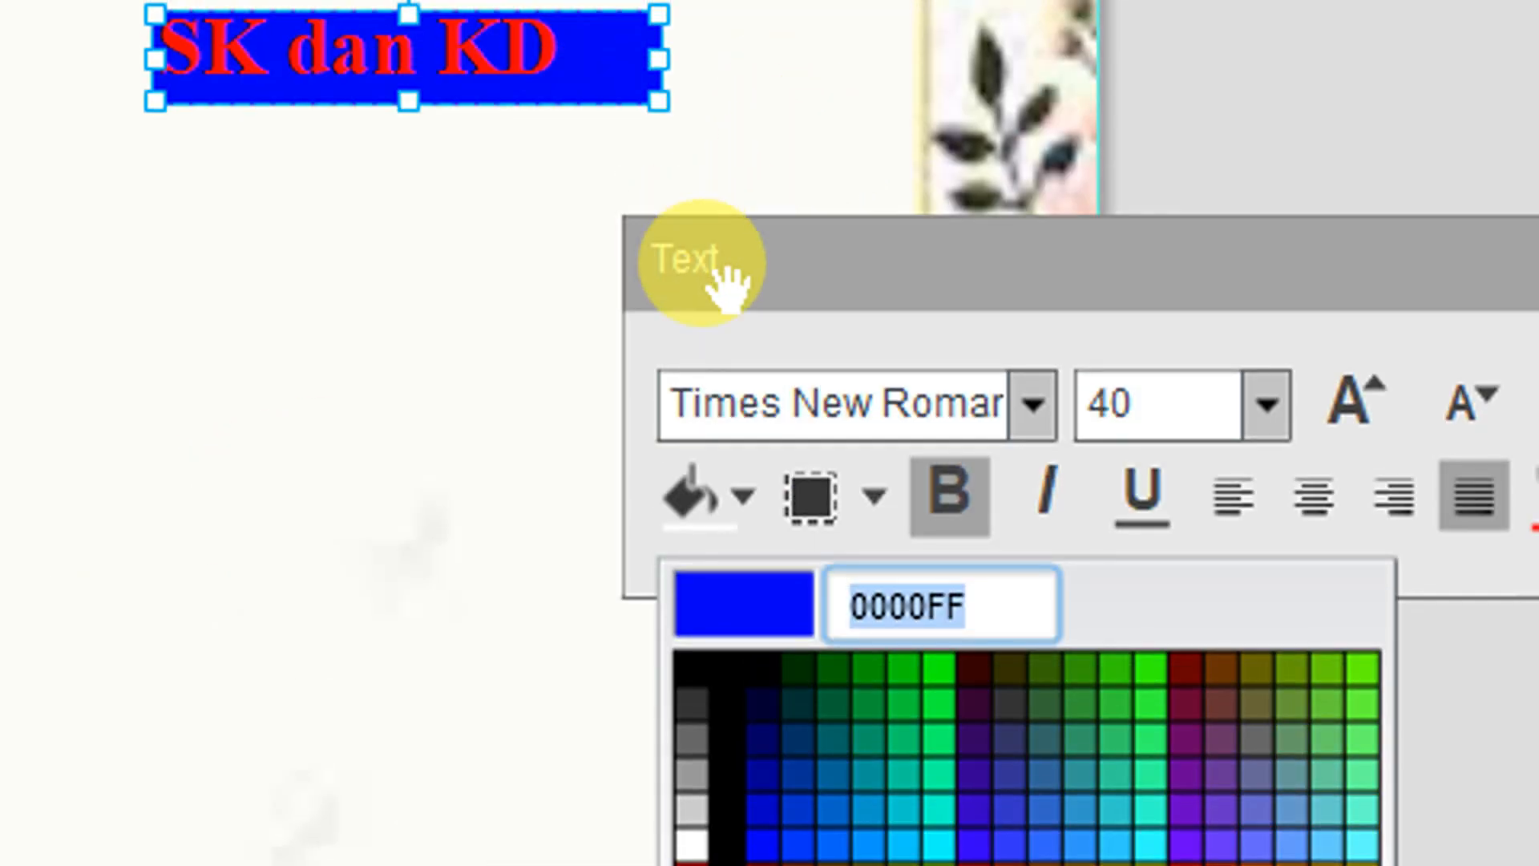
pyautogui.click(713, 32)
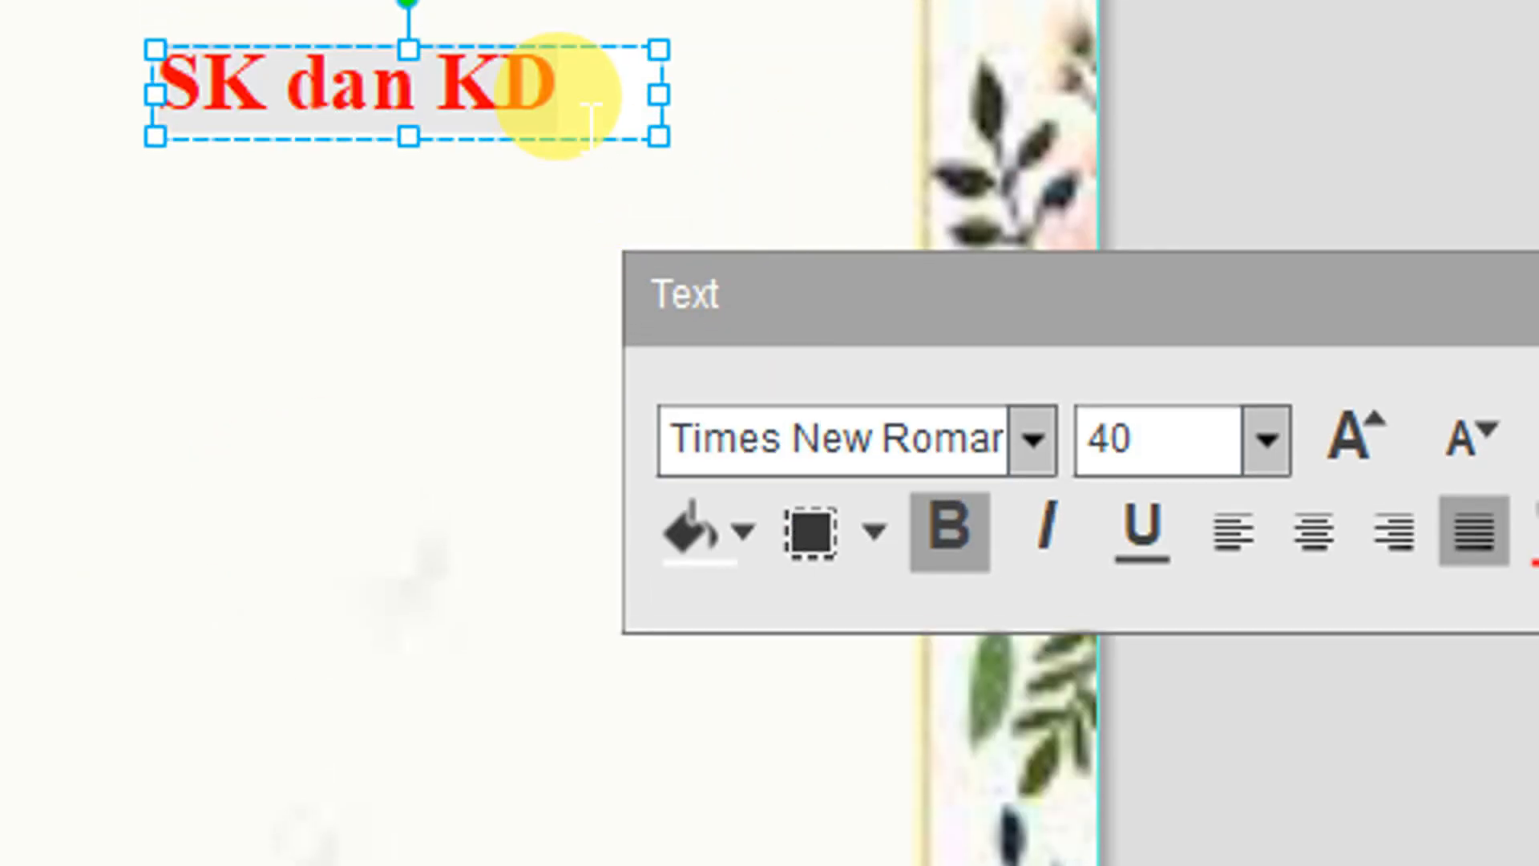
# - Shift the "SK dan KD" text box slightly left in the upper part of the floral page
pyautogui.click(523, 234)
pyautogui.click(497, 88)
pyautogui.moveTo(538, 186); pyautogui.dragTo(498, 189)
pyautogui.click(567, 371)
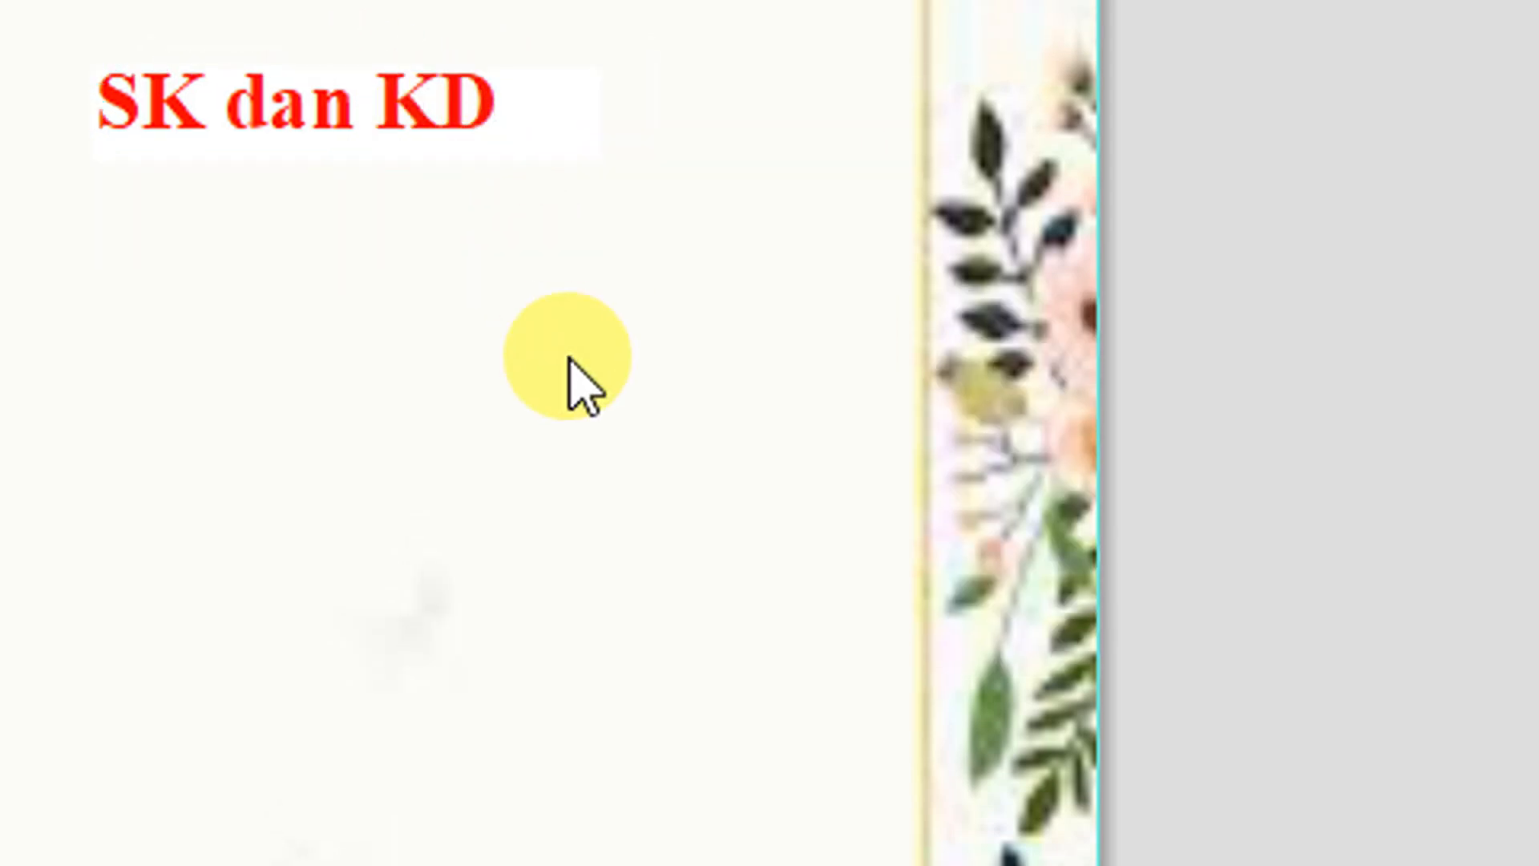
pyautogui.click(456, 137)
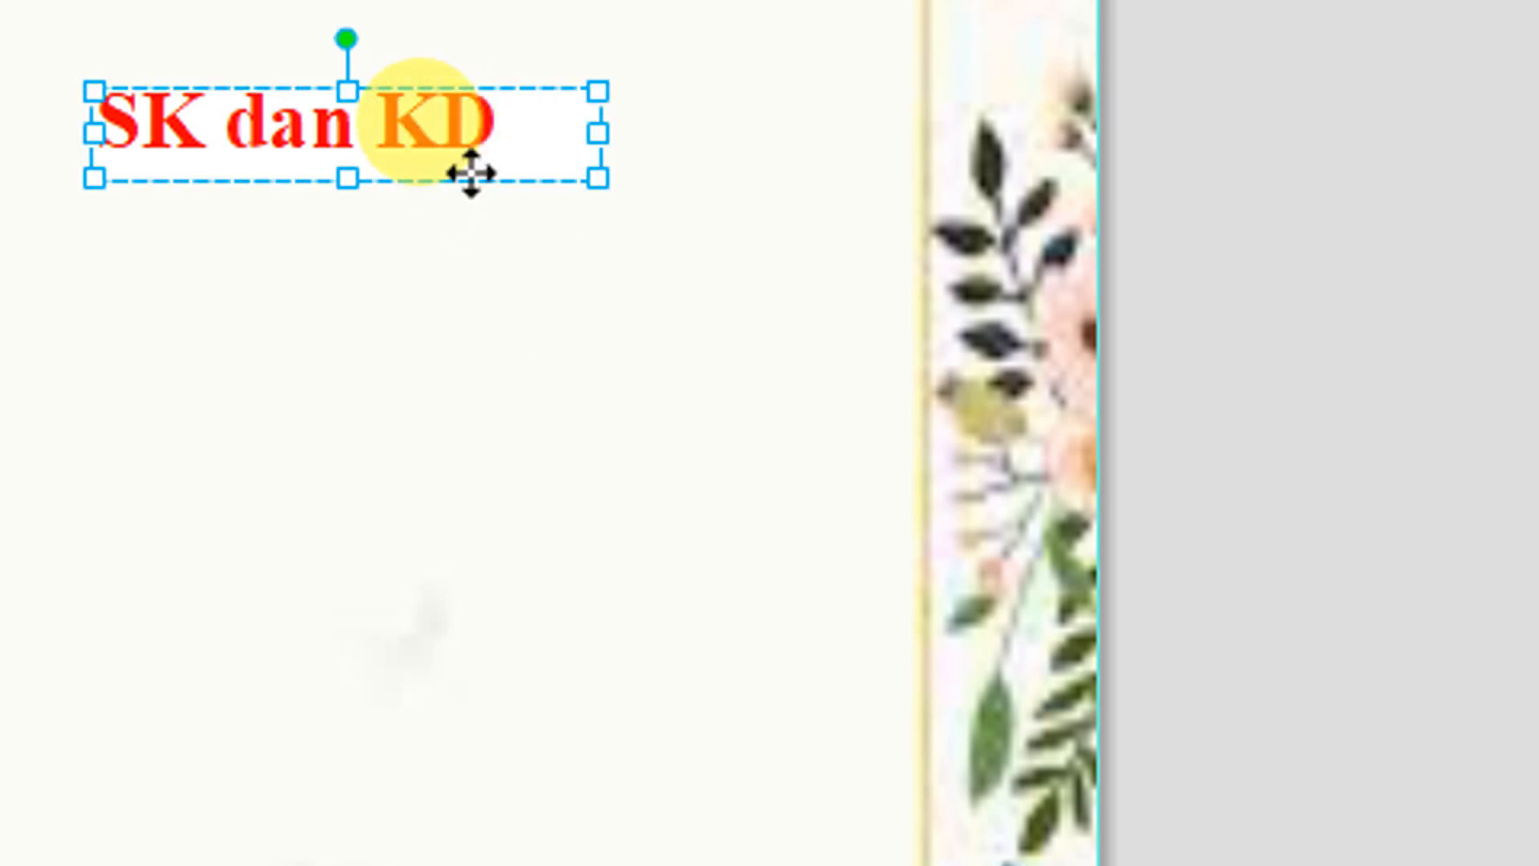
pyautogui.click(542, 316)
pyautogui.click(455, 136)
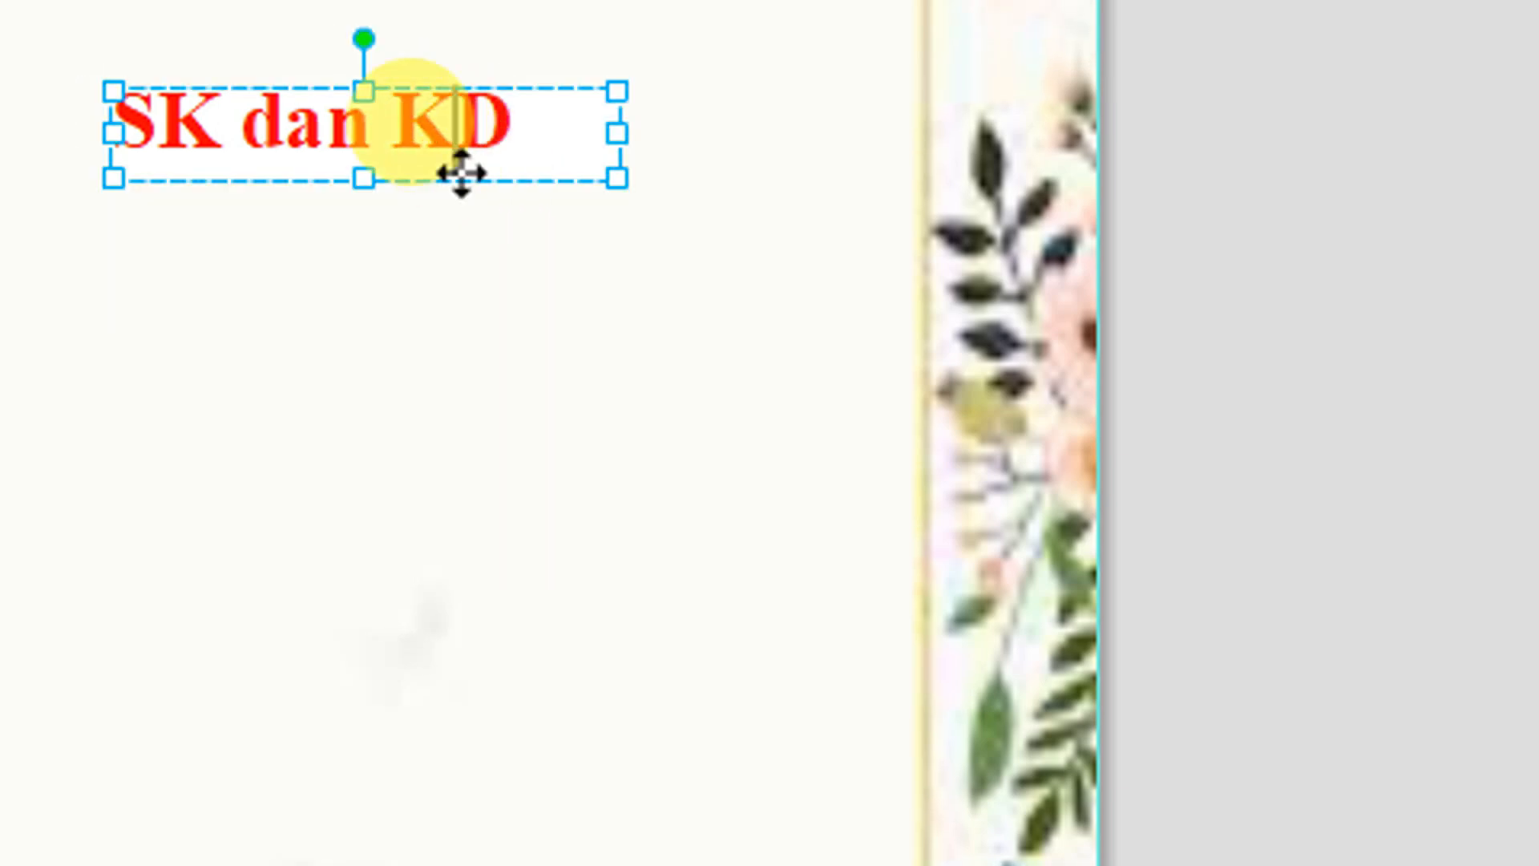